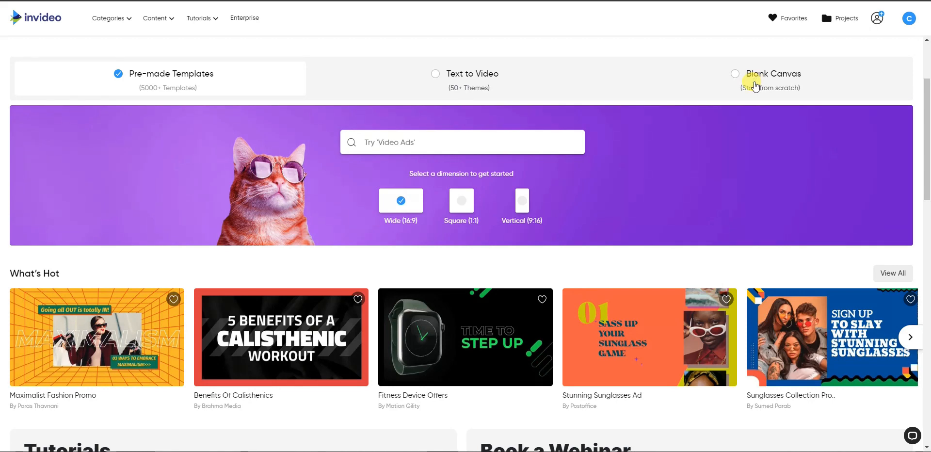
Step: Start a new video from a blank canvas in the Vertical (9:16) dimension
click(755, 86)
scroll(606, 194, down, 1)
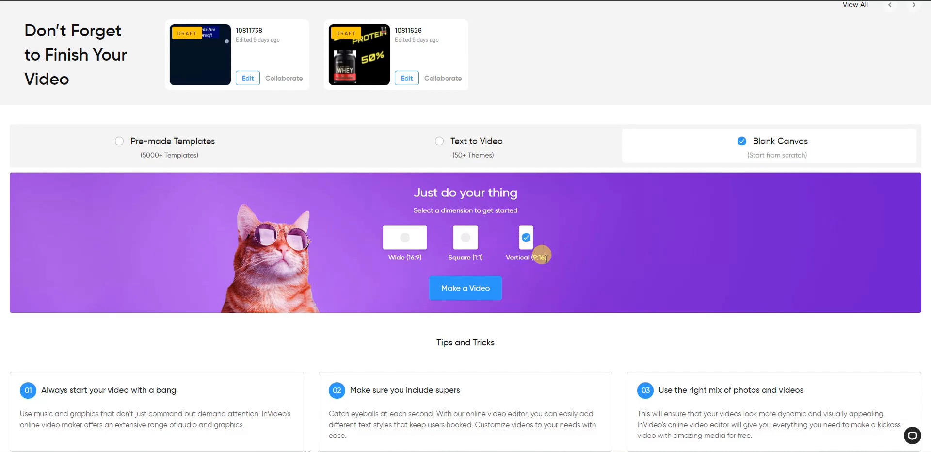
click(477, 291)
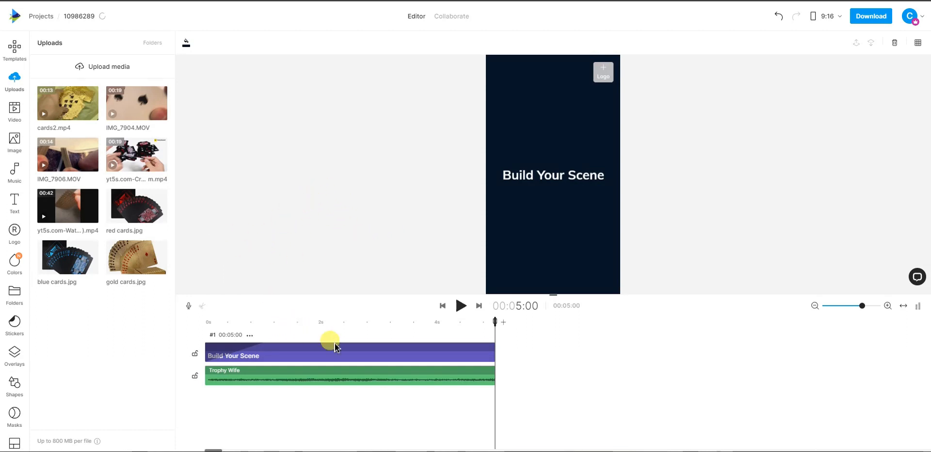
Step: Delete the default Trophy Wife music track and the "Build Your Scene" text from the timeline
right_click(332, 372)
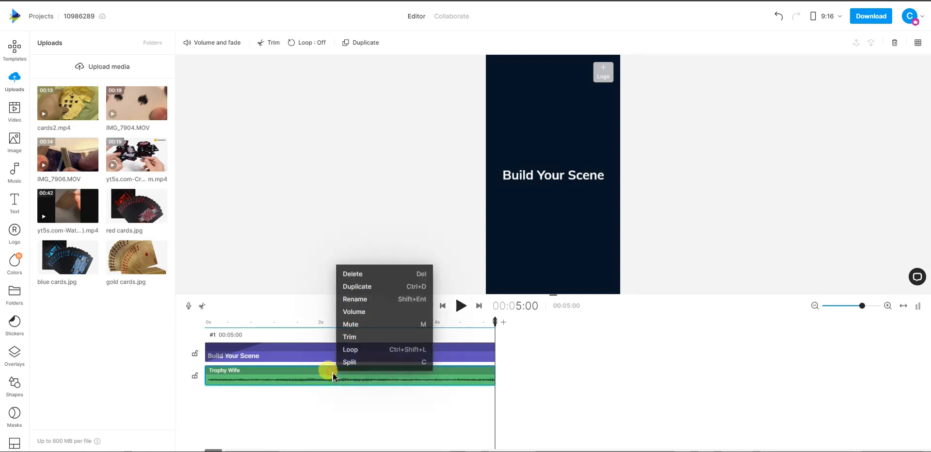
click(359, 273)
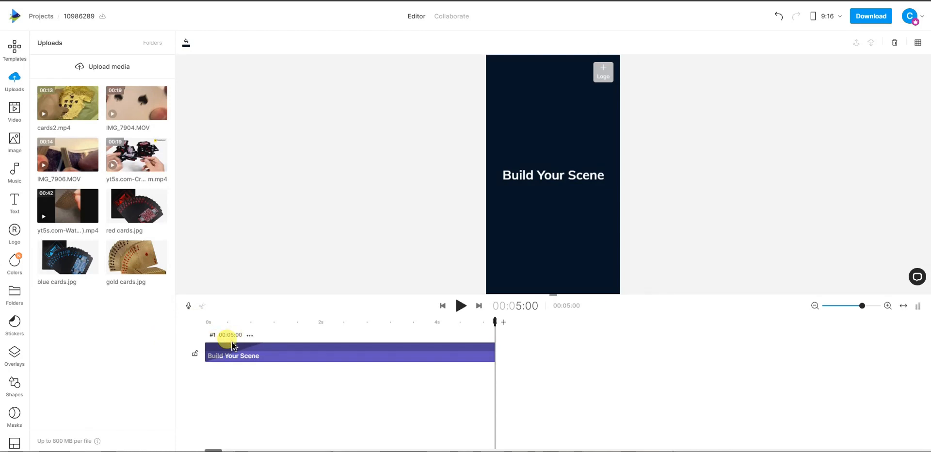
right_click(306, 358)
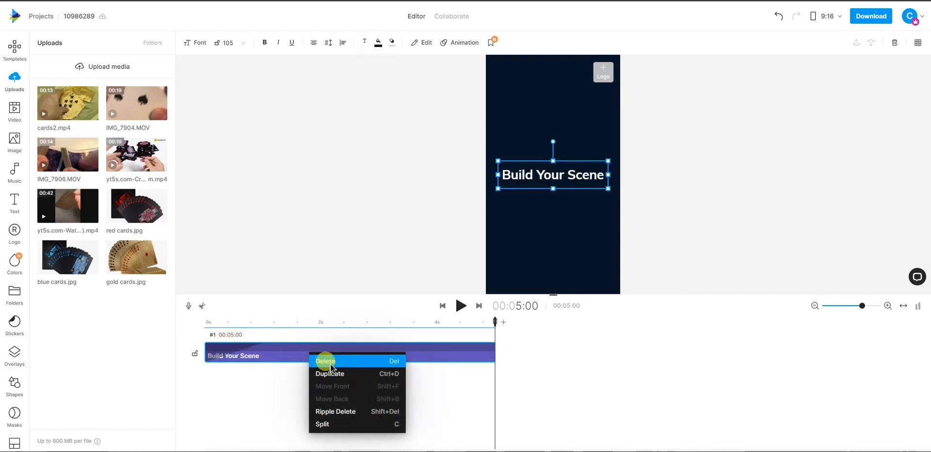
click(322, 360)
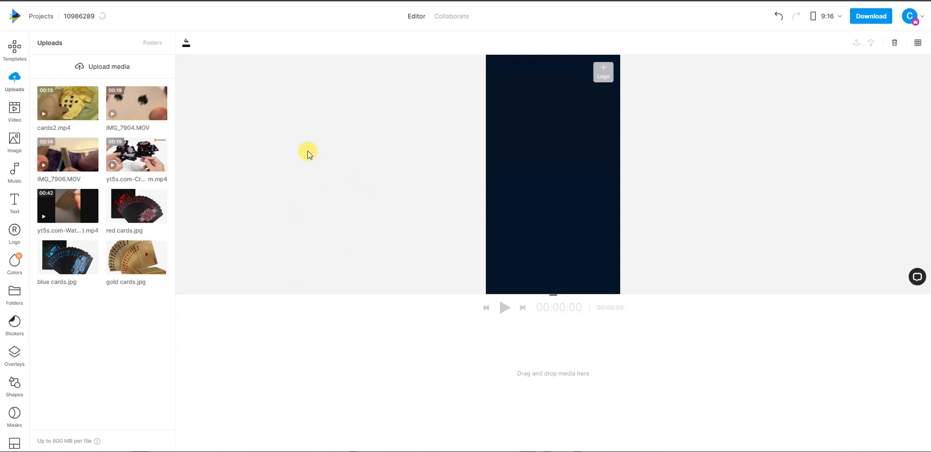
Step: Add IMG_7904.MOV trimmed from 00:06:08 to 00:15:49 and stretch the clip to fill the whole vertical canvas
mouse_move(153, 113)
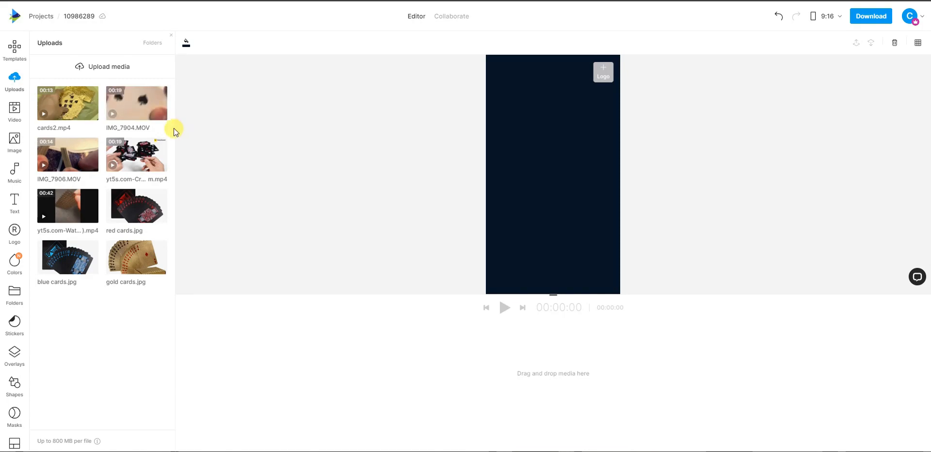
click(117, 110)
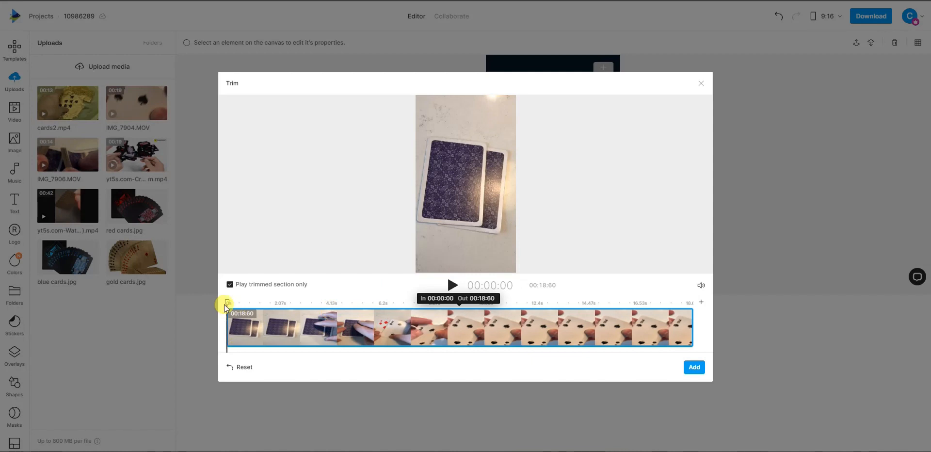
mouse_move(228, 299)
mouse_down()
mouse_move(305, 311)
mouse_move(226, 308)
mouse_up()
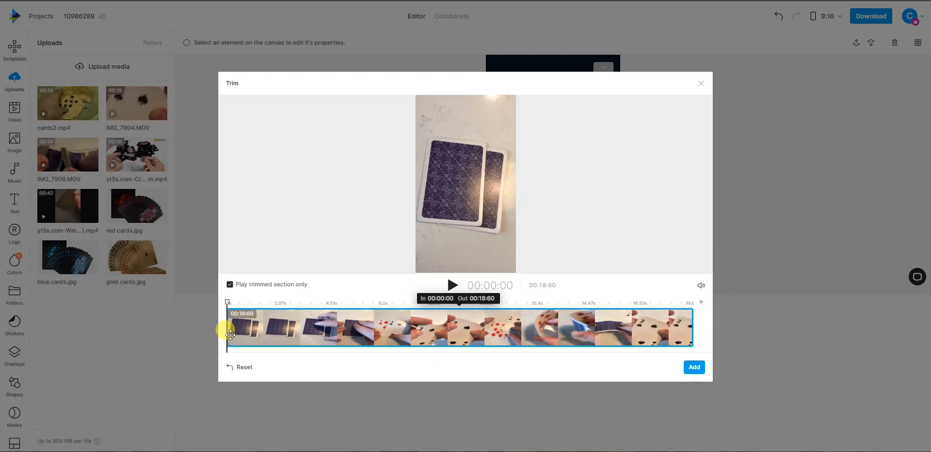
drag(227, 330, 379, 326)
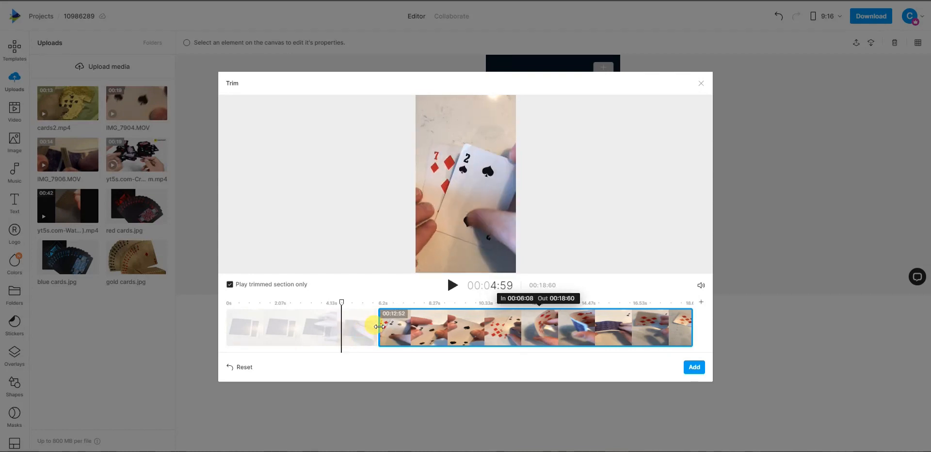
drag(341, 304, 614, 303)
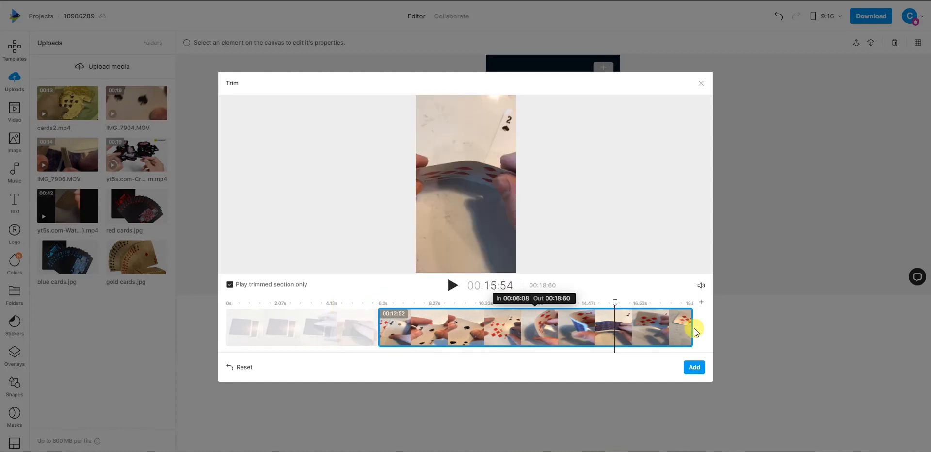
drag(692, 328, 614, 332)
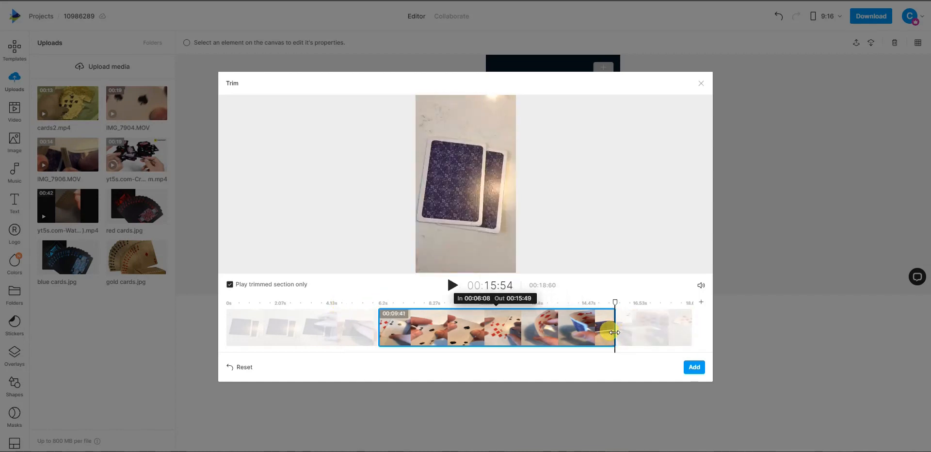
click(695, 367)
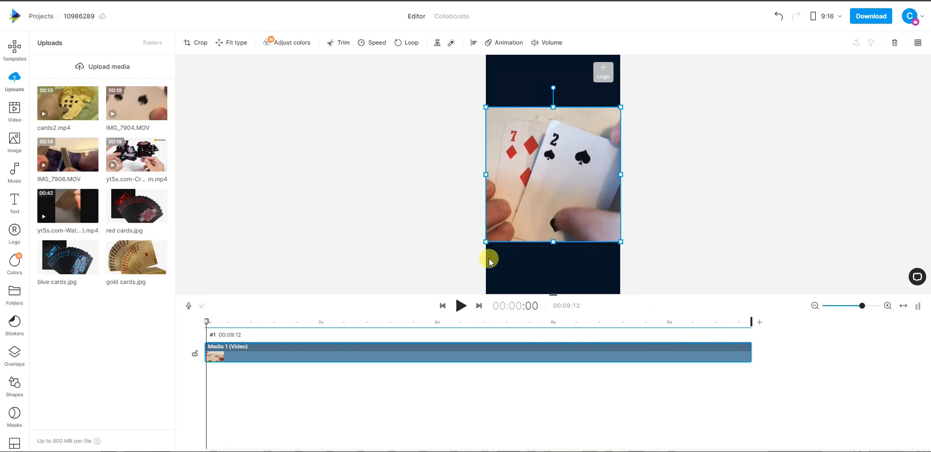
drag(557, 244, 556, 297)
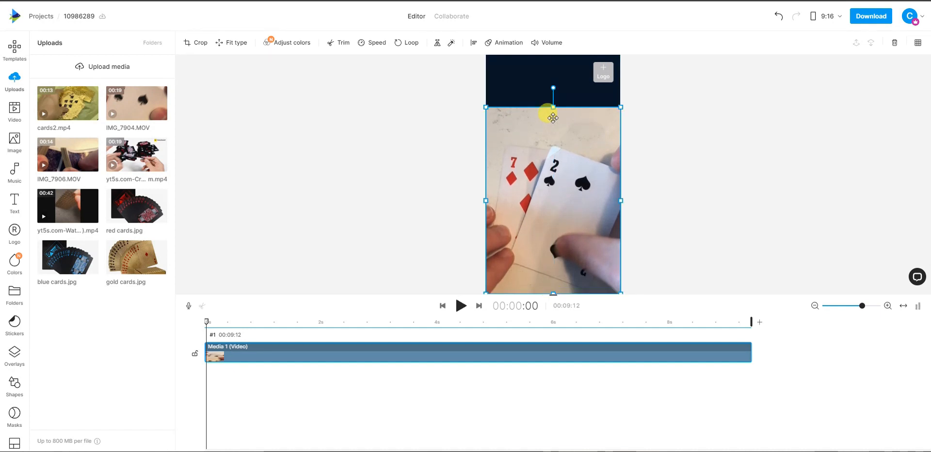
drag(552, 105, 552, 56)
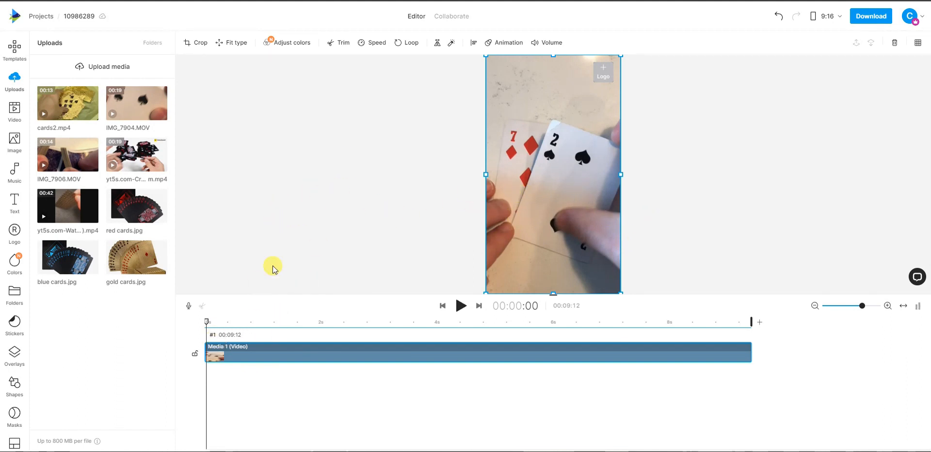
Step: Add a widened heading at the top of the video reading "Are you tired of AWFUL cards that bend and crease?"
click(15, 201)
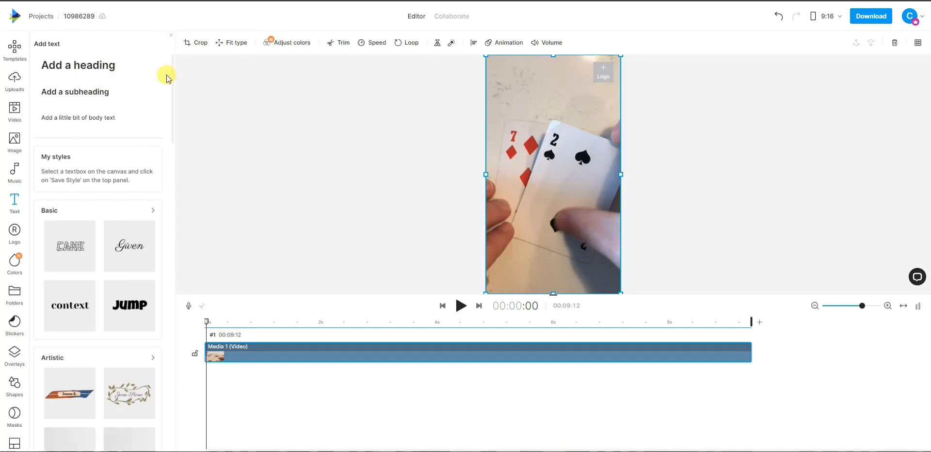
click(150, 67)
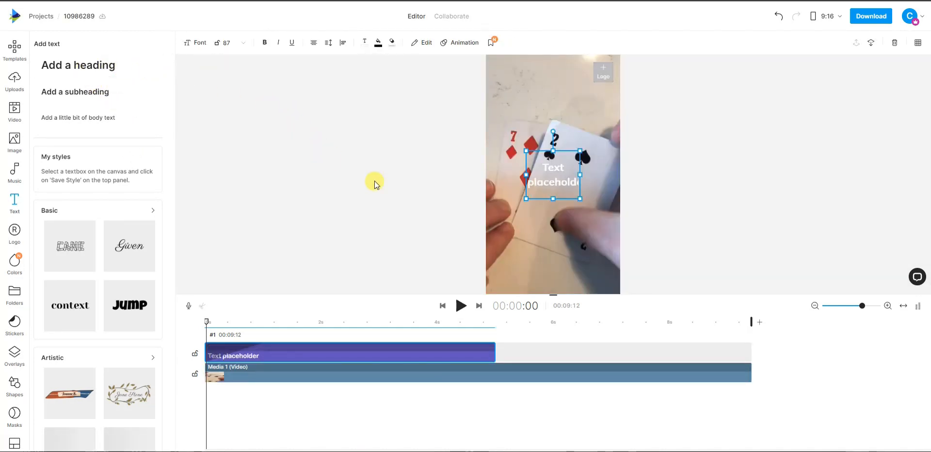
drag(525, 175, 495, 176)
drag(580, 174, 560, 98)
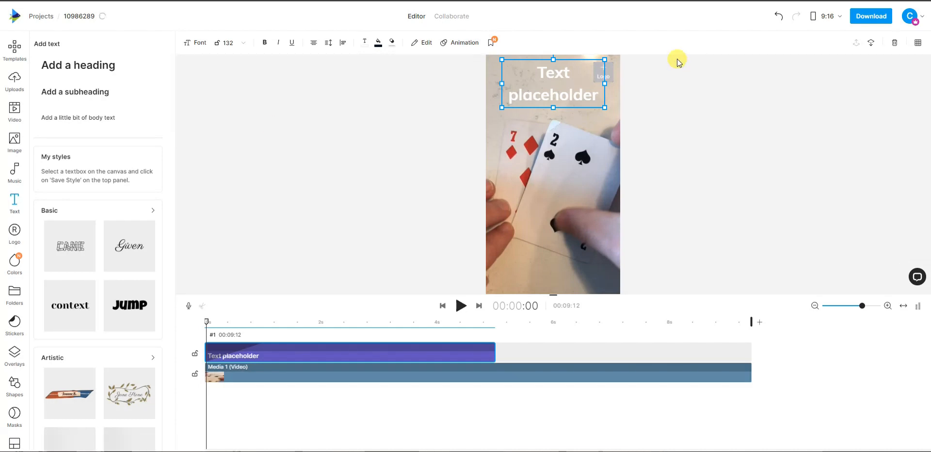
double_click(580, 94)
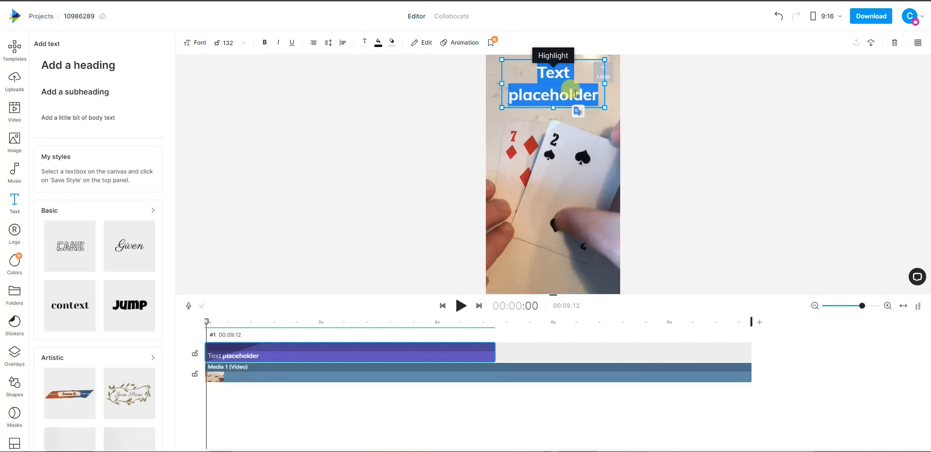
text(Are you tired of AWFUL cards that bend and crease?)
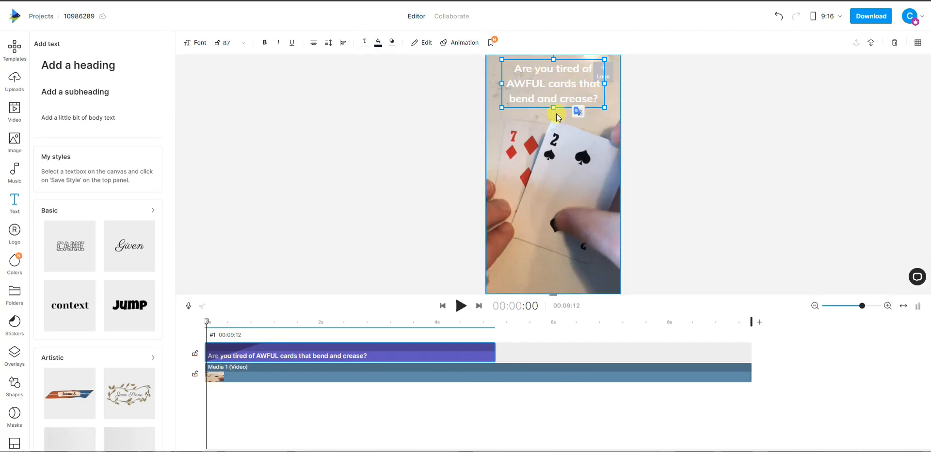
Step: Enlarge the heading's textbox in width and height, bringing its font size to 96
drag(551, 107, 552, 113)
drag(500, 86, 497, 85)
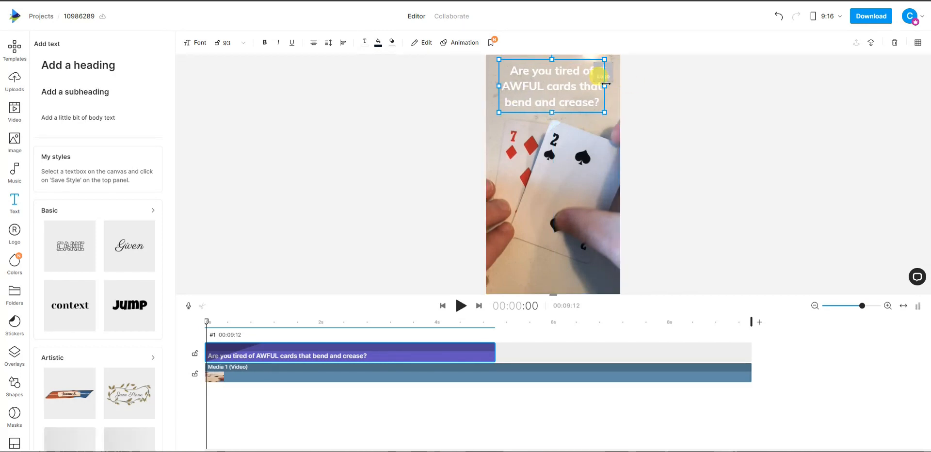
drag(605, 86, 610, 86)
drag(552, 110, 553, 115)
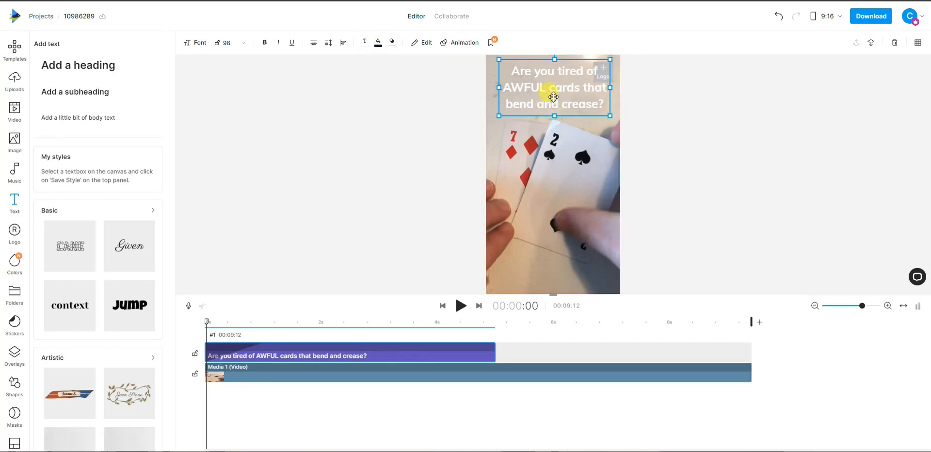
Step: Give the heading's textbox a bright red #FF0000 fill at 100% opacity
click(379, 44)
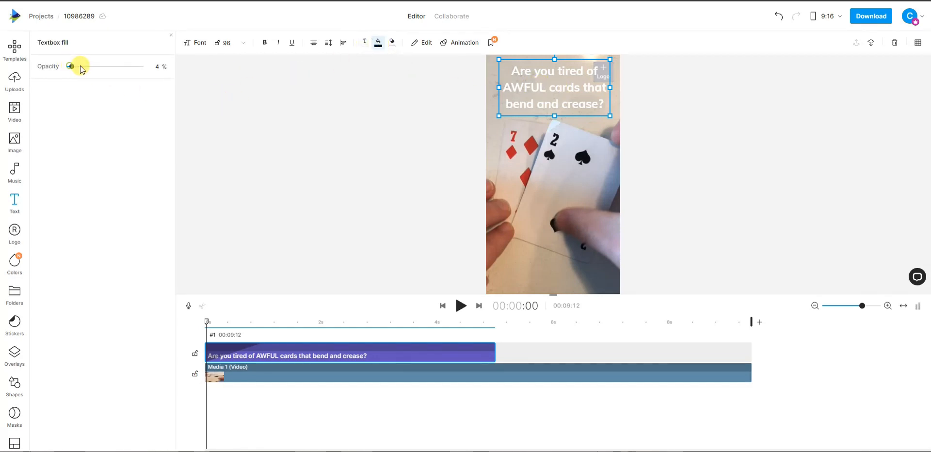
drag(82, 69, 194, 69)
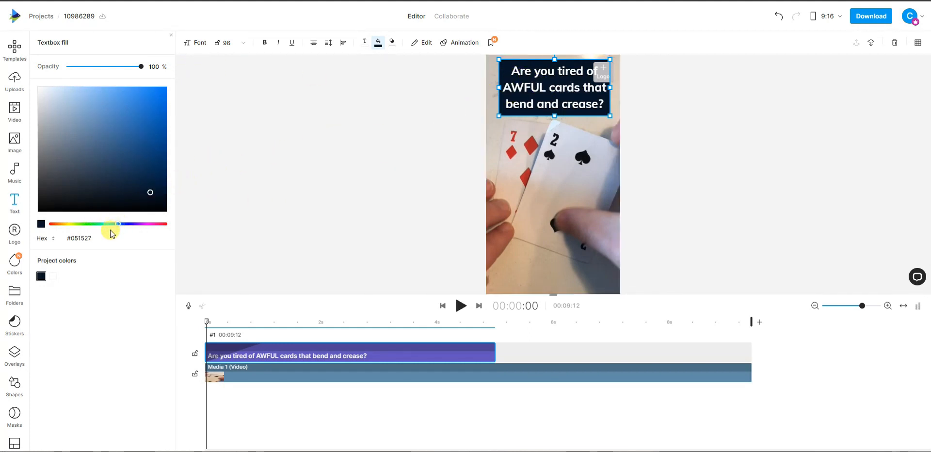
click(51, 226)
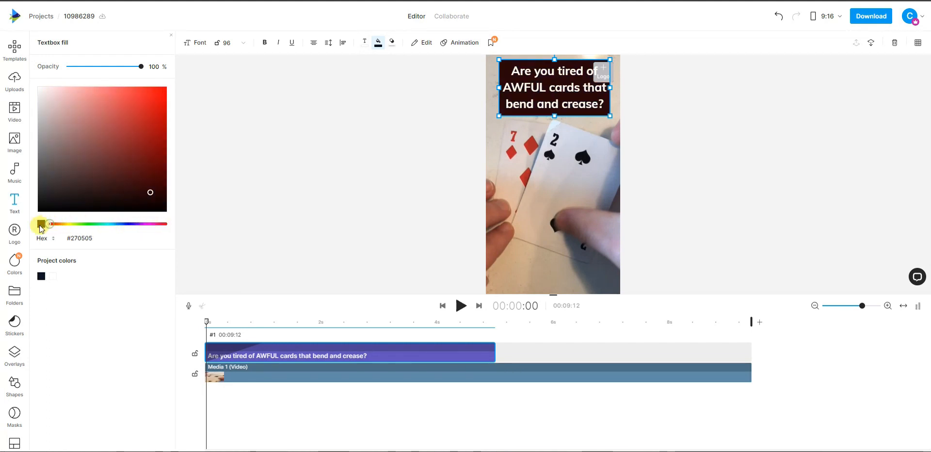
click(167, 87)
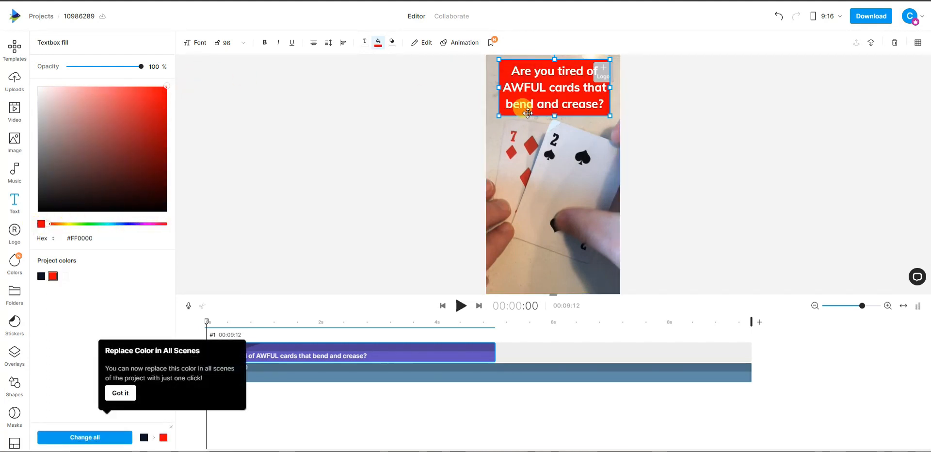
Step: Darken the textbox fill to #B40101 and reduce the textbox height, bringing the font size to 75
drag(554, 114, 557, 104)
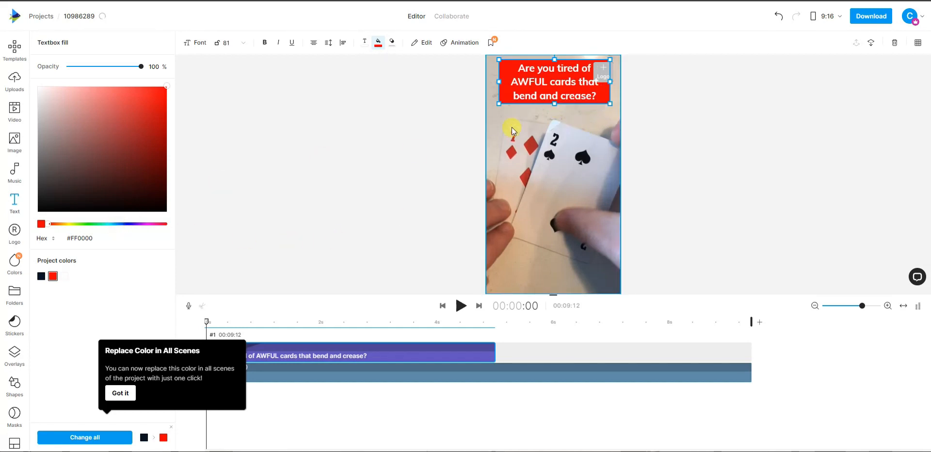
click(166, 119)
drag(168, 118, 168, 119)
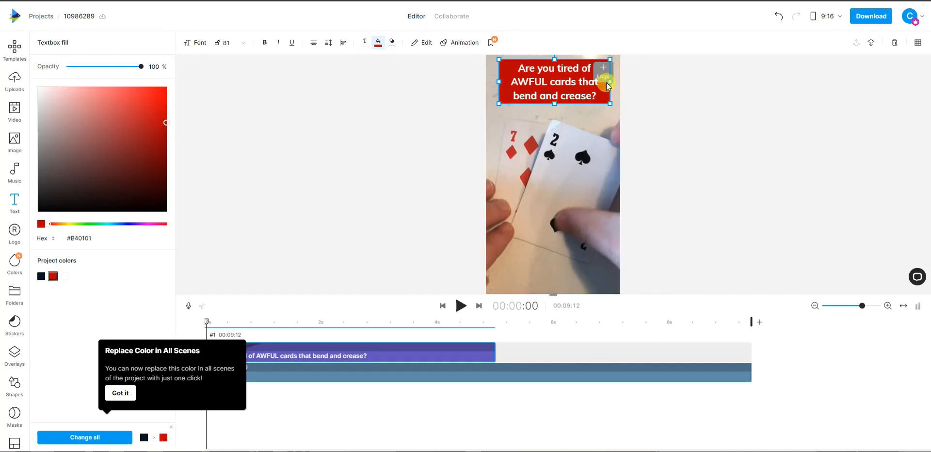
drag(554, 104, 555, 100)
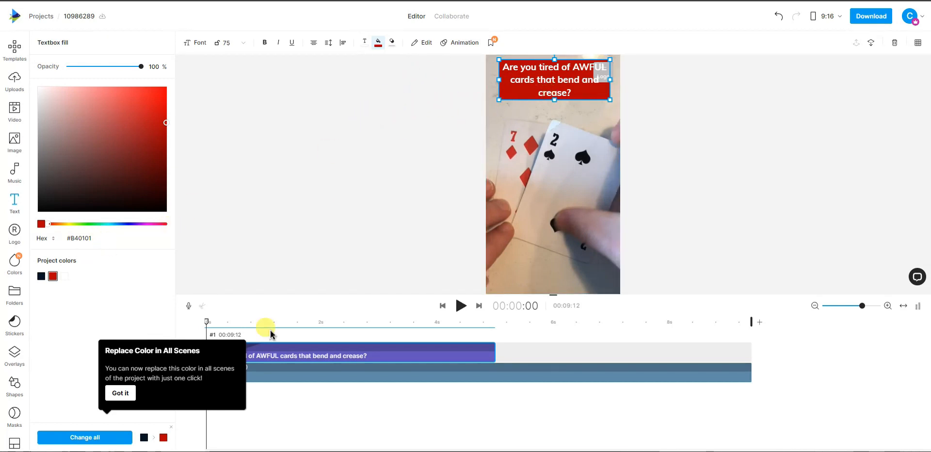
click(121, 393)
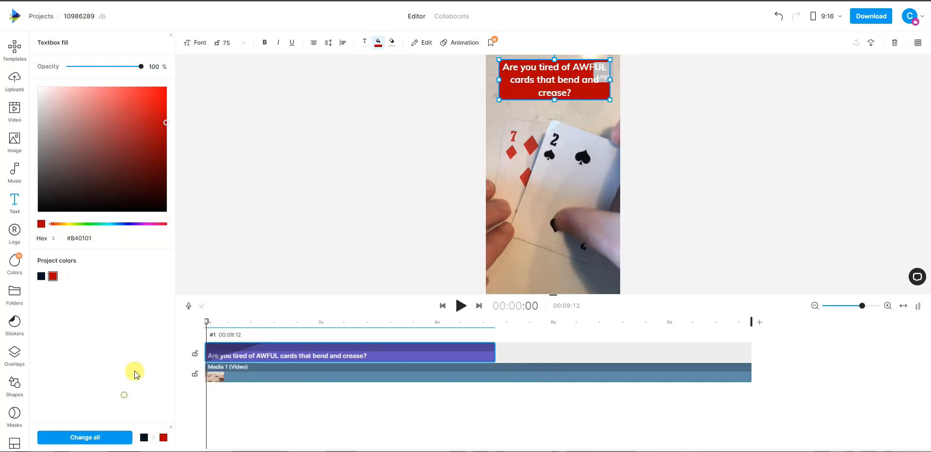
Step: Apply a Fade in entrance animation to the heading text and play the video to preview it
click(464, 47)
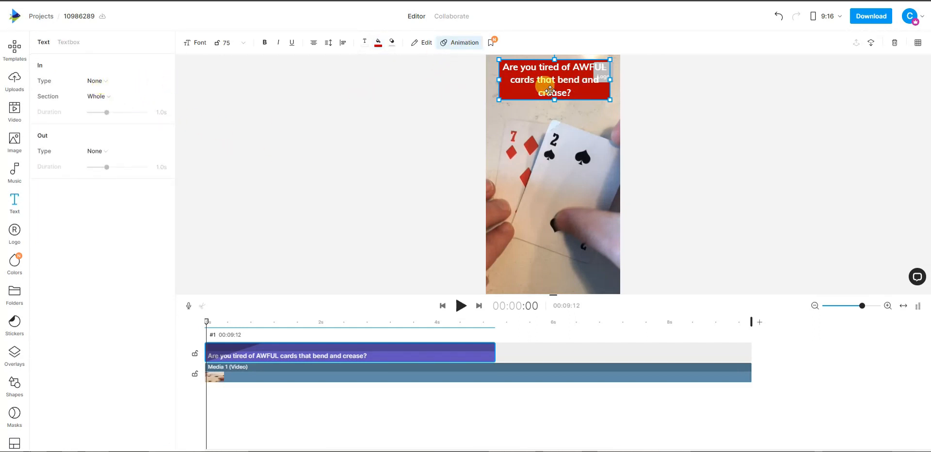
click(100, 82)
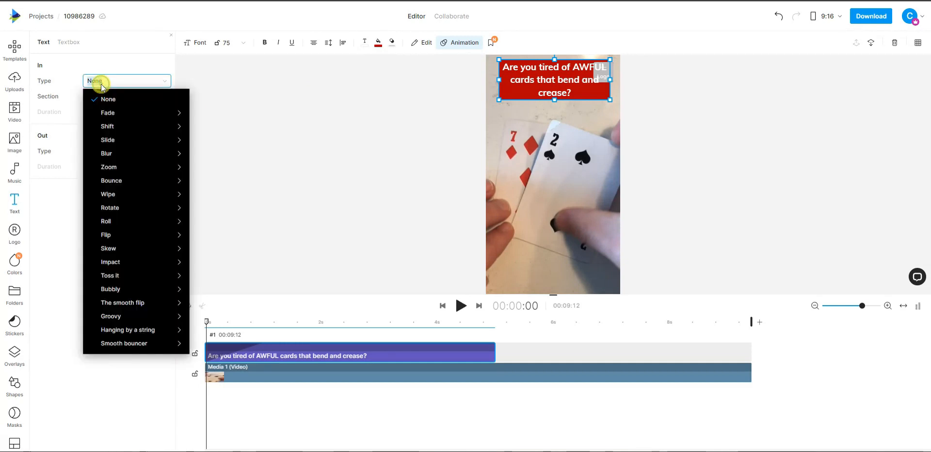
mouse_move(155, 115)
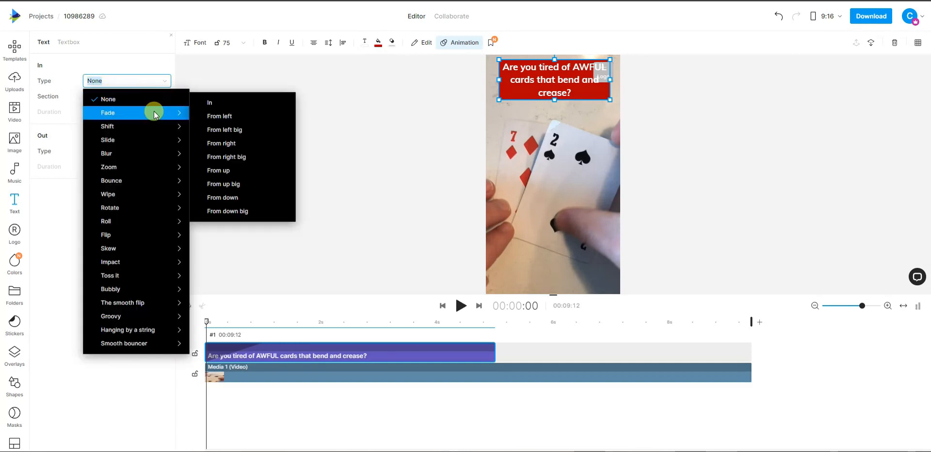
click(242, 103)
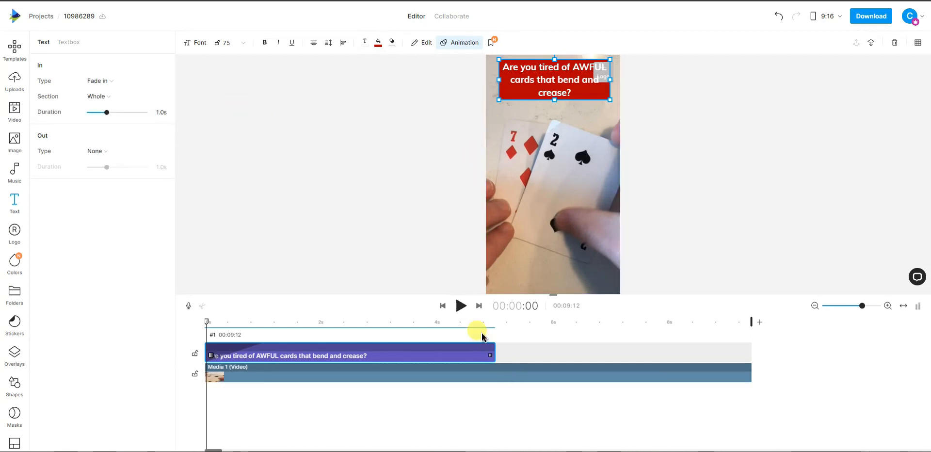
click(461, 305)
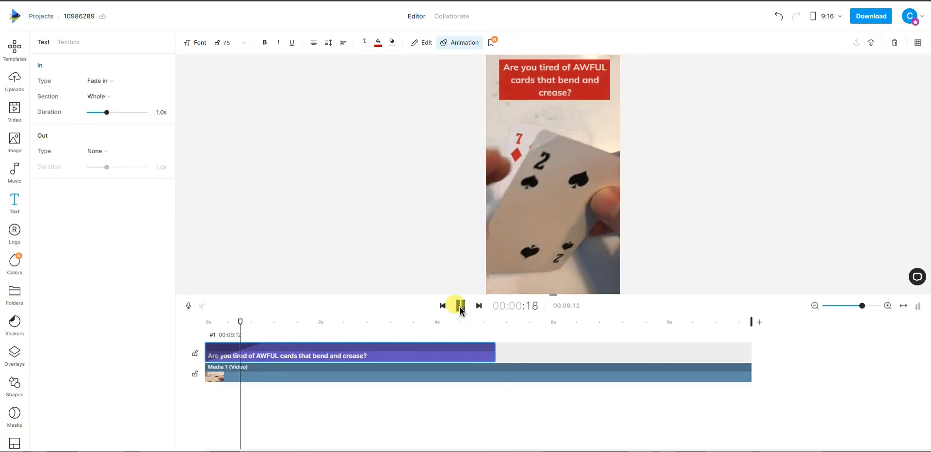
Step: Preview the video past the end of the heading to compare the heading's duration with the clip's
click(461, 306)
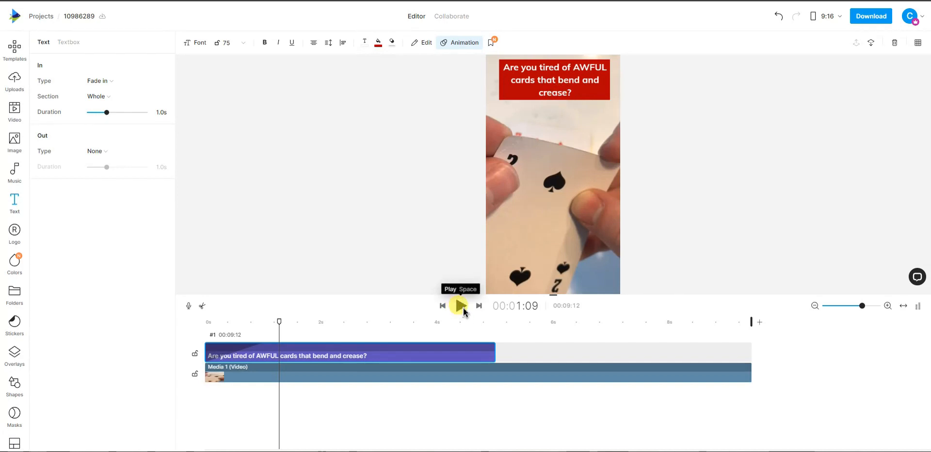
click(460, 305)
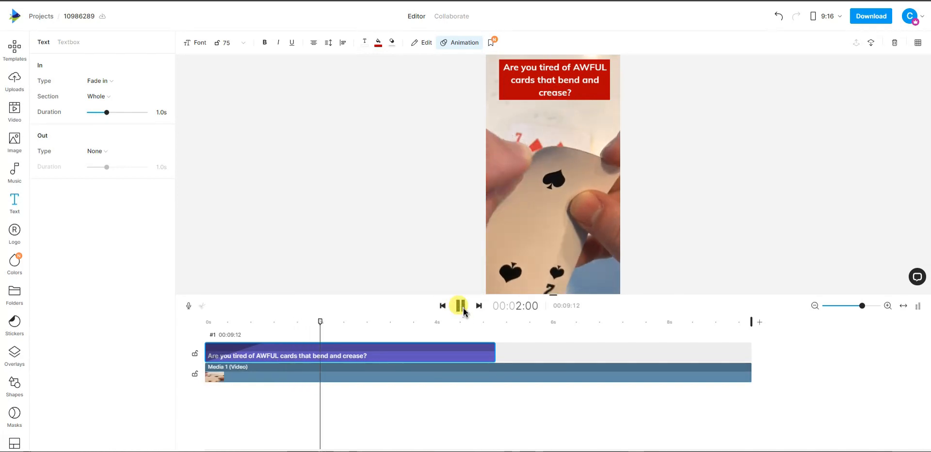
click(461, 305)
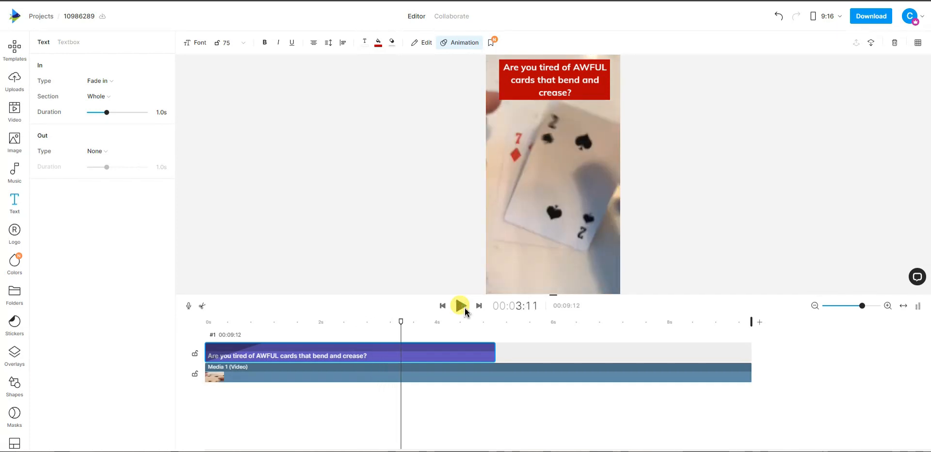
click(460, 305)
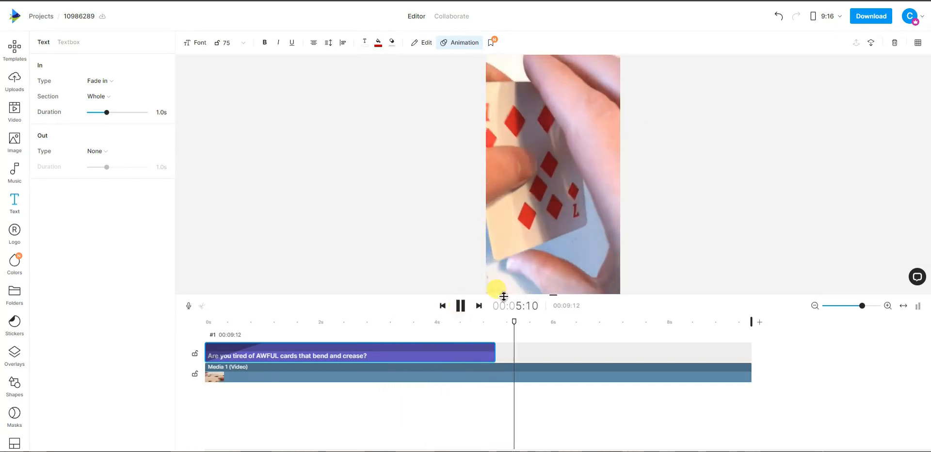
click(462, 310)
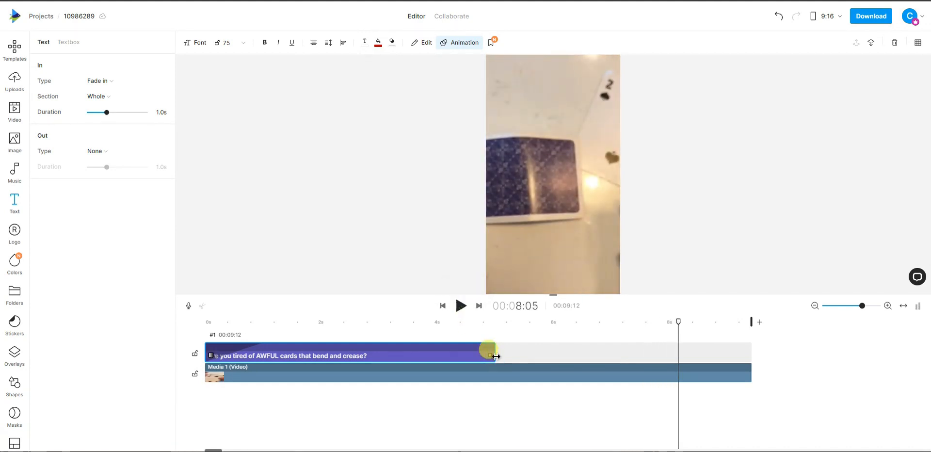
Step: Extend the heading's duration to the end of the video clip and play the video from the start
drag(495, 357, 754, 357)
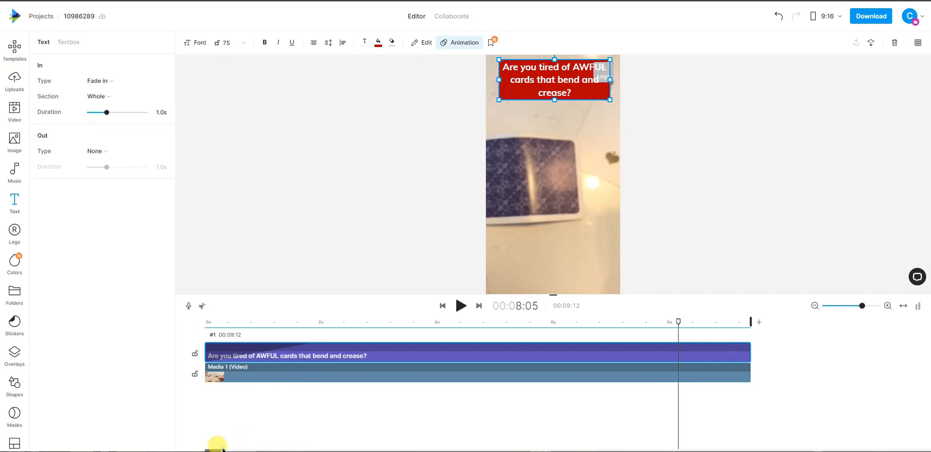
drag(678, 324, 207, 322)
click(461, 305)
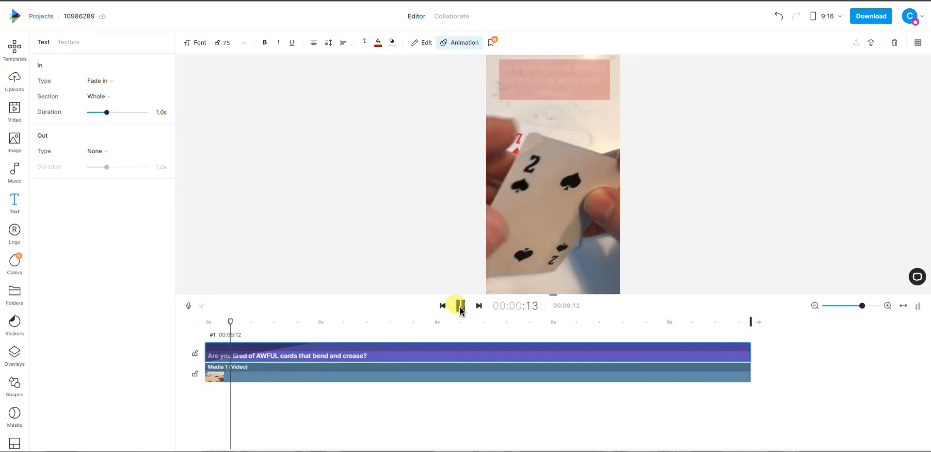
Step: Set the playback speed of the first video clip to 1.5, accepting that its volume is disabled
click(362, 382)
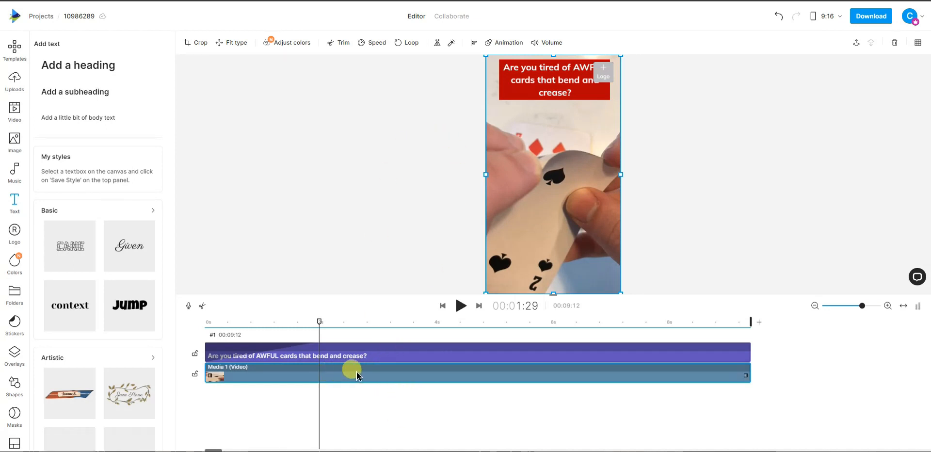
click(374, 42)
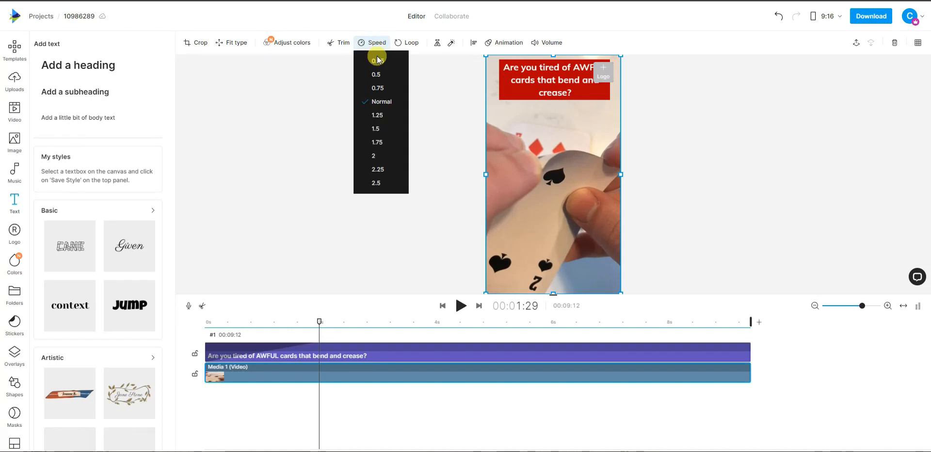
click(388, 129)
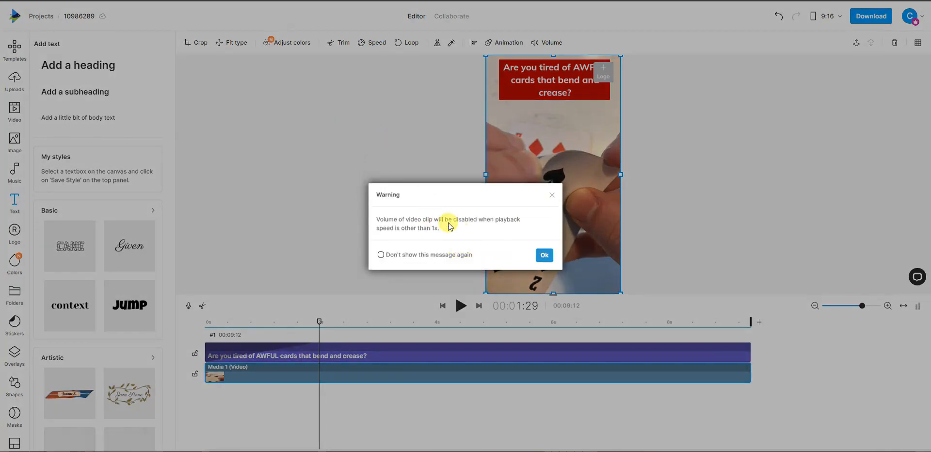
click(543, 255)
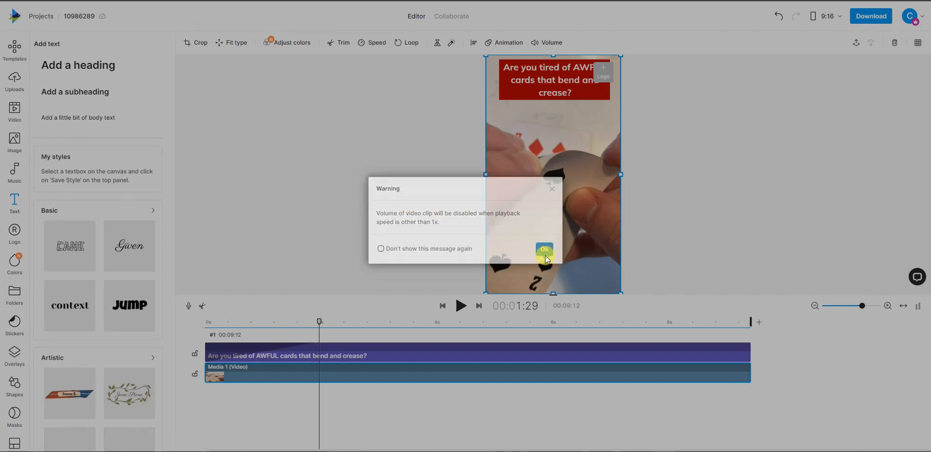
Step: Shorten the heading to end together with the sped-up clip and play the video from the start
click(653, 354)
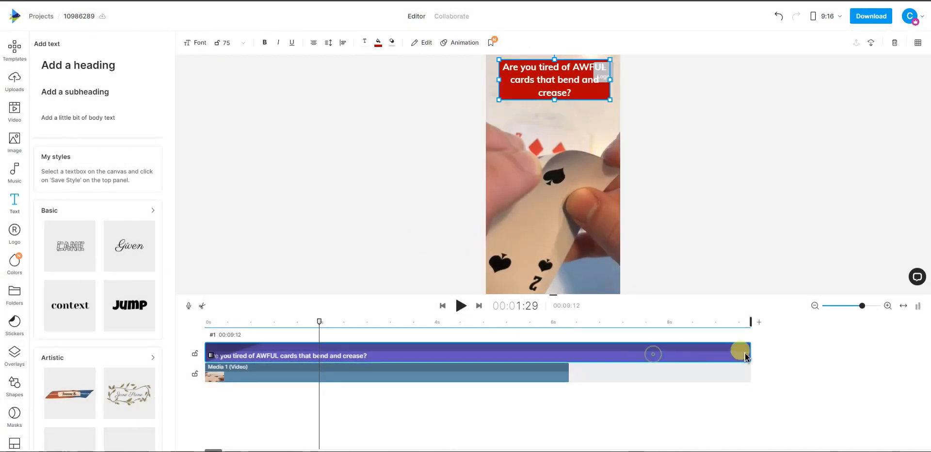
drag(746, 354, 567, 351)
drag(319, 322, 198, 315)
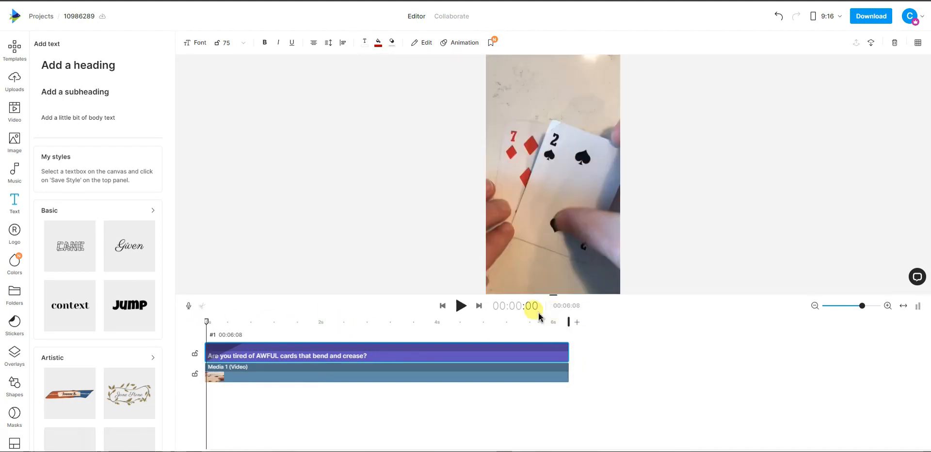
click(464, 309)
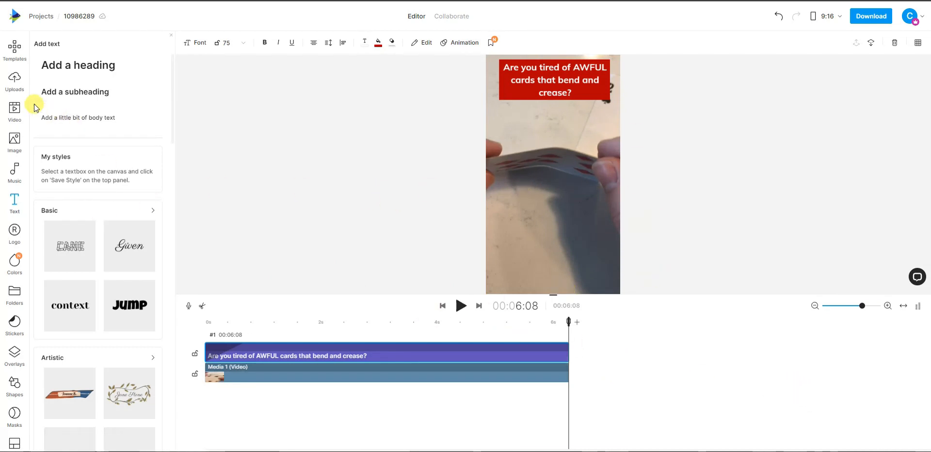
Step: Add IMG_7906.MOV trimmed from 00:07:02 to 00:11:07 and place it directly after the first clip on the same track
click(20, 83)
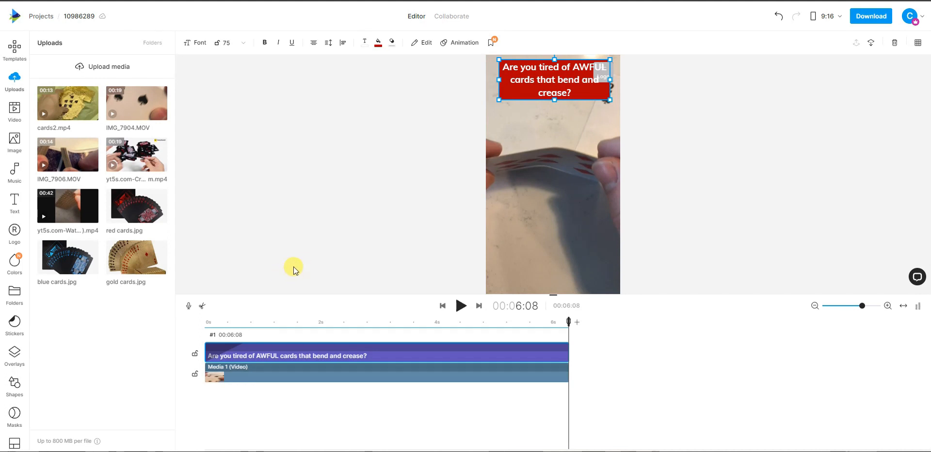
click(50, 170)
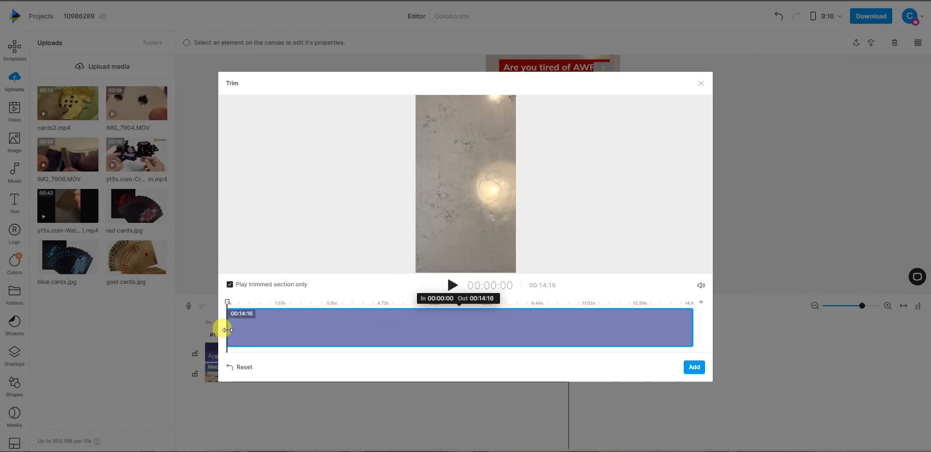
drag(238, 330, 457, 330)
drag(692, 327, 591, 328)
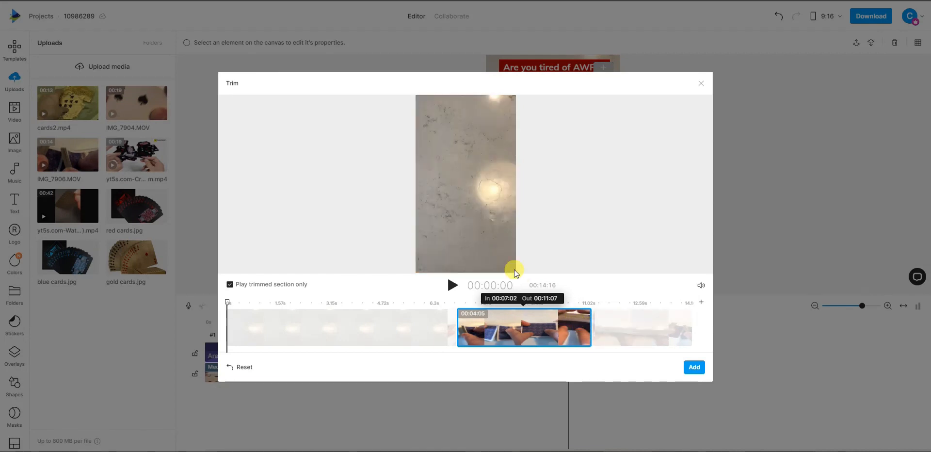
click(695, 367)
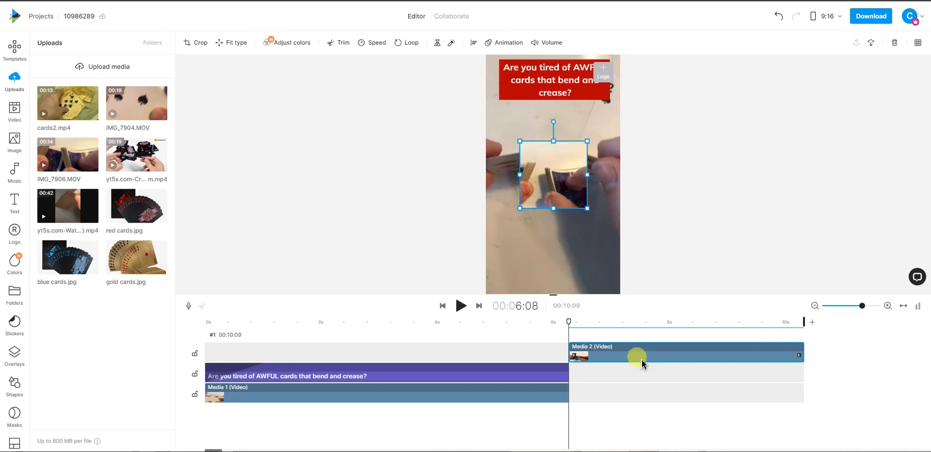
drag(634, 355, 630, 391)
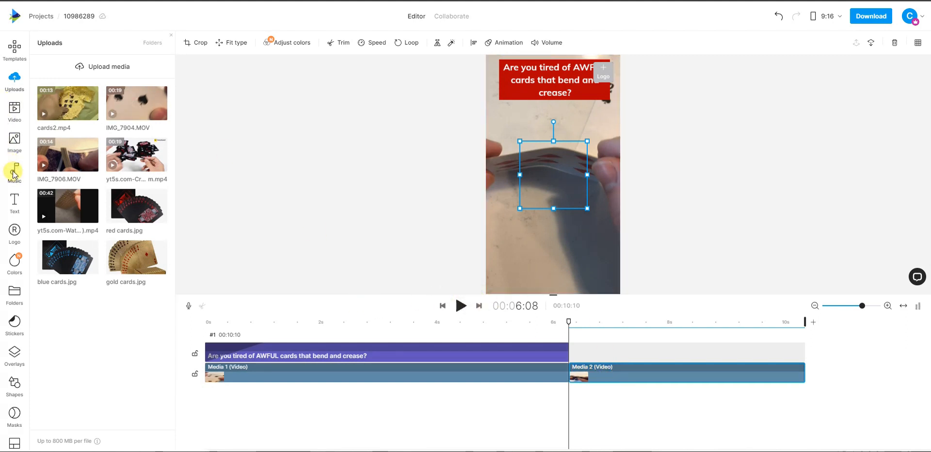
Step: Add a second heading over the new clip and place it on the first heading's track, directly after it
click(15, 203)
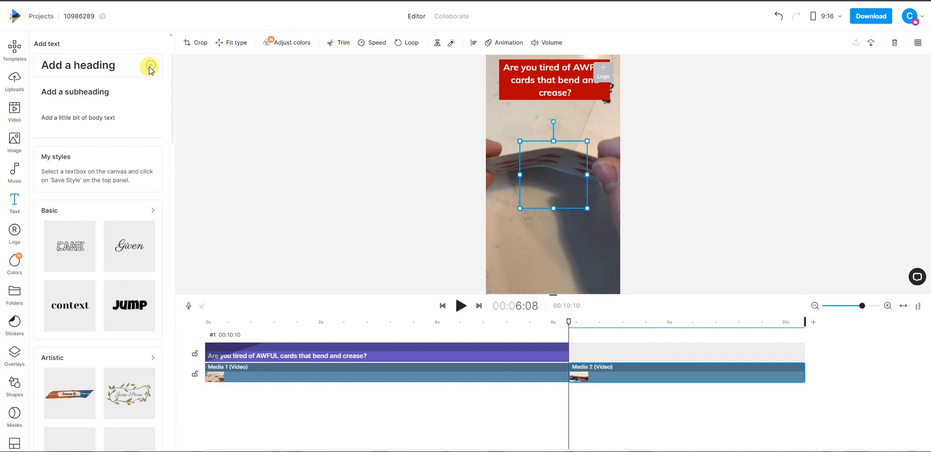
click(151, 65)
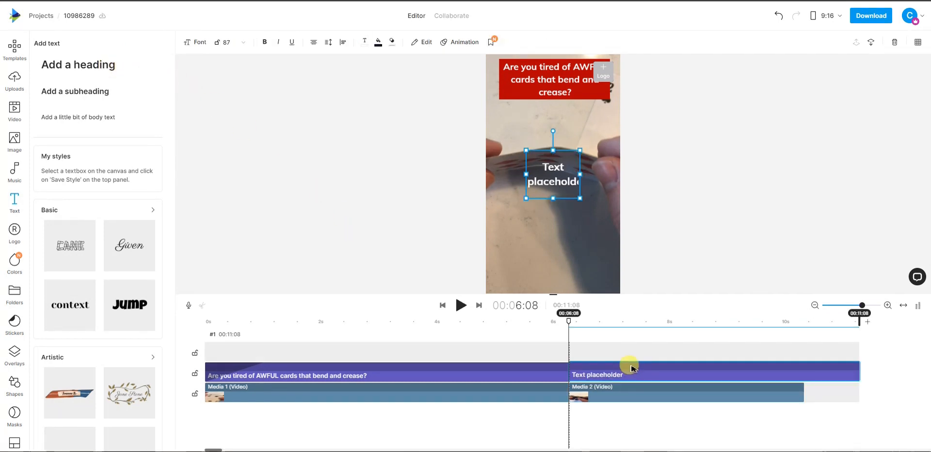
drag(632, 366, 632, 367)
drag(631, 367, 631, 367)
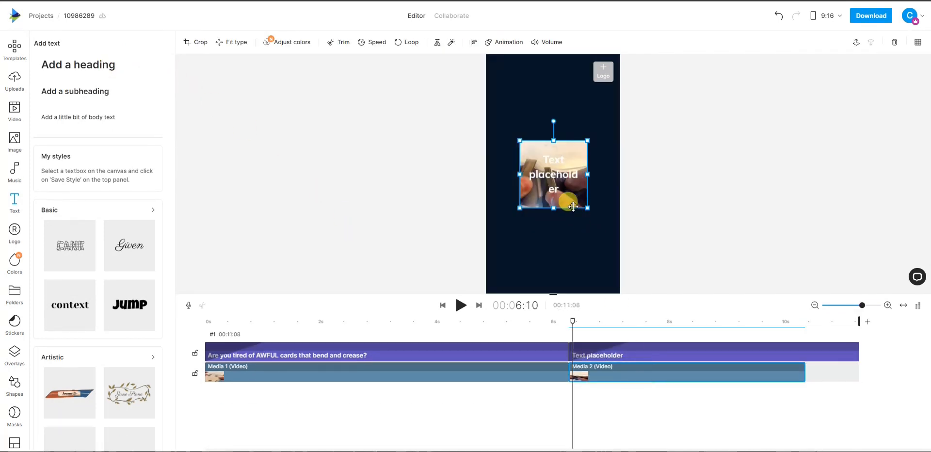
Step: Stretch the second video clip on all four sides until it fills the whole vertical canvas
drag(553, 141, 554, 54)
drag(553, 207, 559, 292)
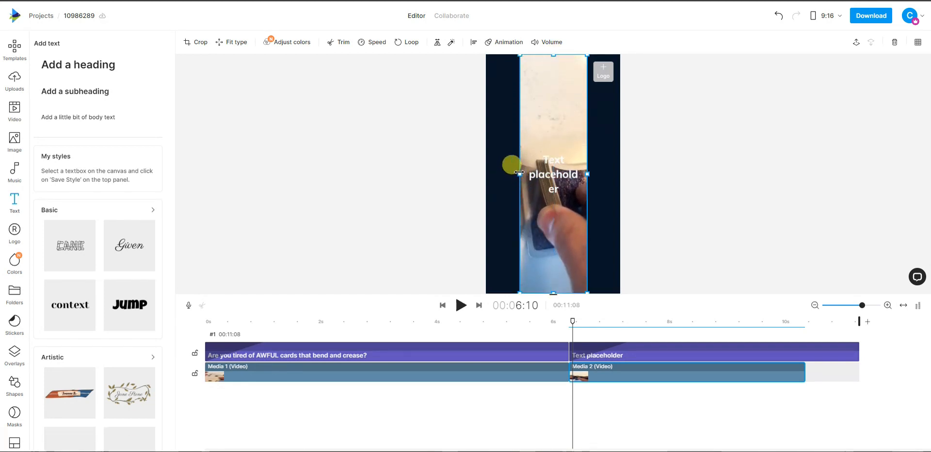
drag(519, 172, 485, 172)
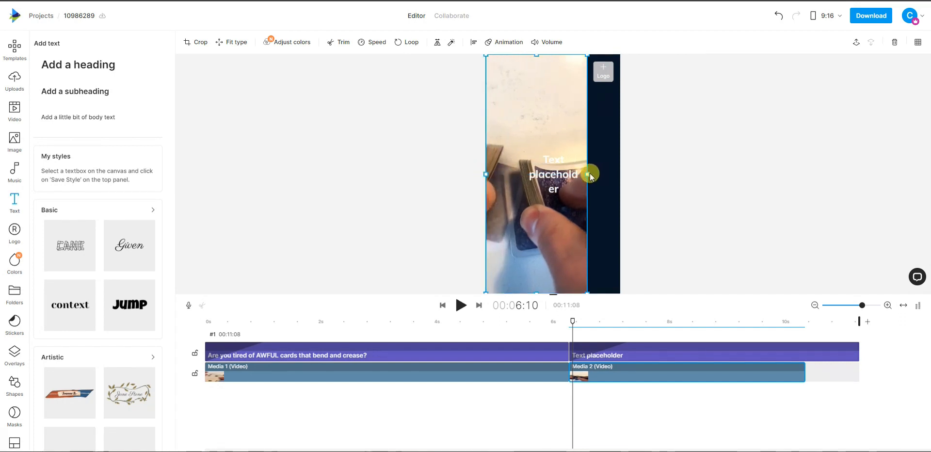
drag(589, 174, 622, 173)
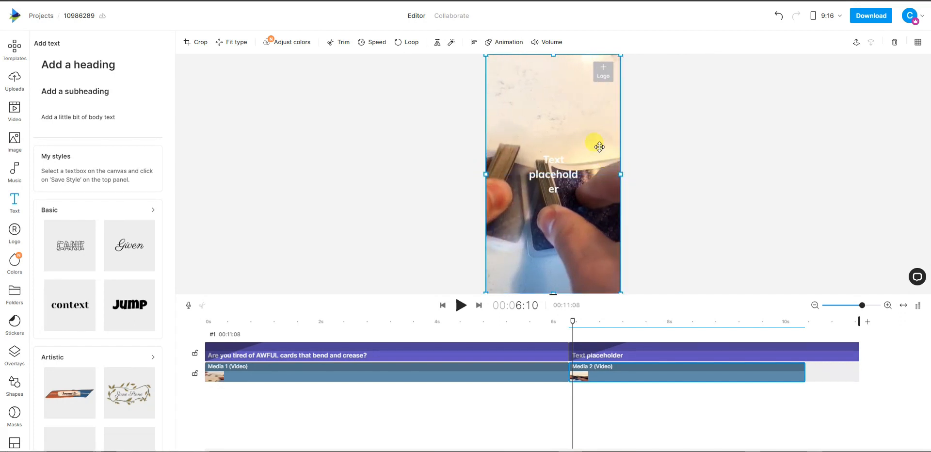
Step: Replace the second heading's placeholder with "sick of ending up with curved cards after you shuffle?" and enlarge it near the frame's upper edge, at font size 96
click(649, 354)
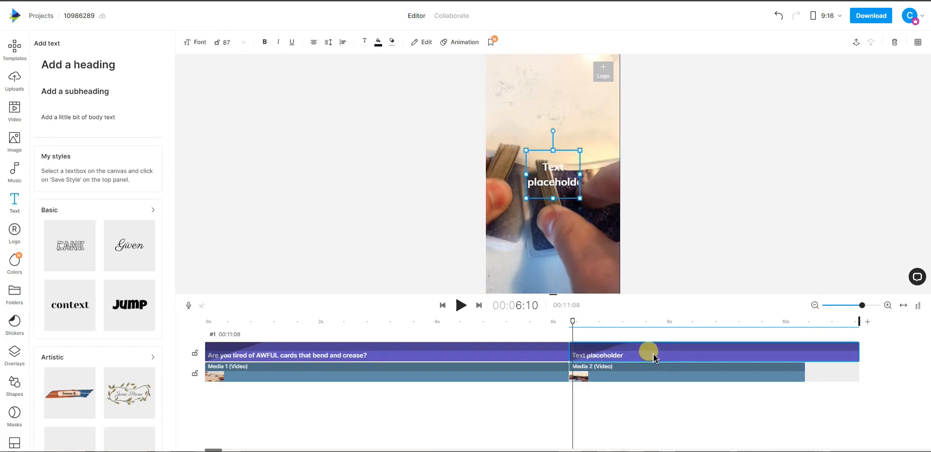
double_click(552, 167)
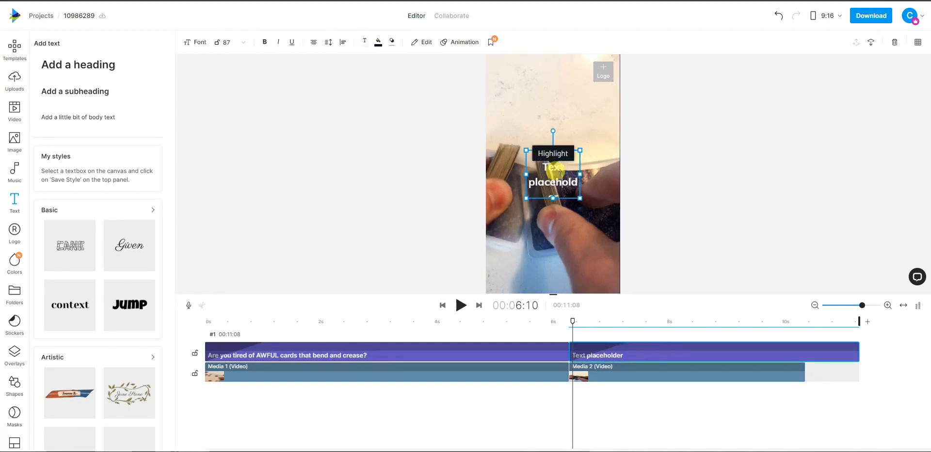
double_click(561, 176)
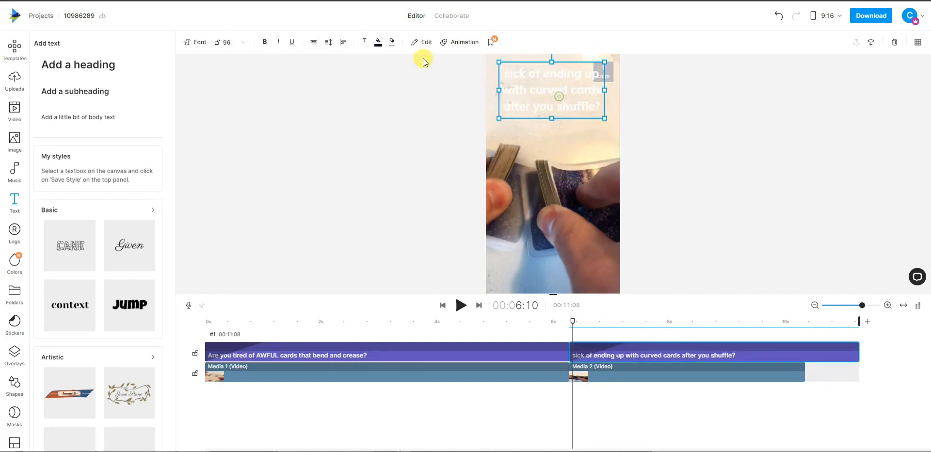
Step: Give the second heading's textbox the same dark red fill as the first heading, at 100% opacity
click(378, 42)
drag(136, 66, 176, 73)
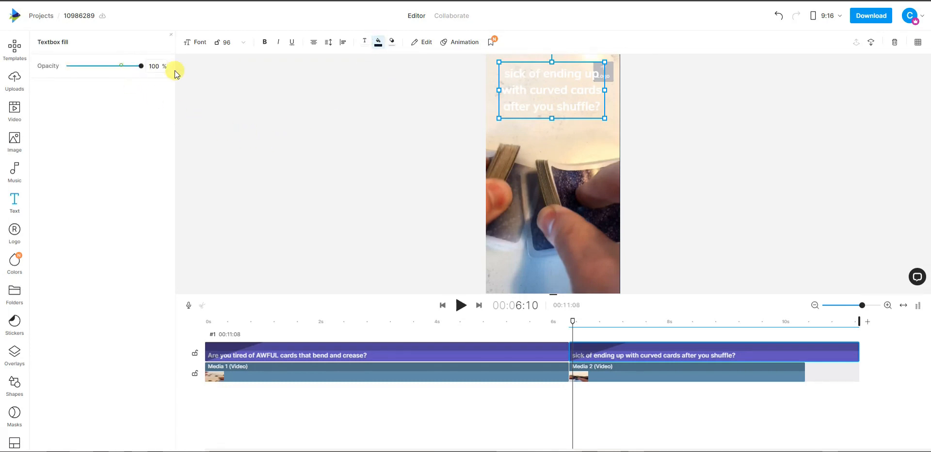
click(53, 276)
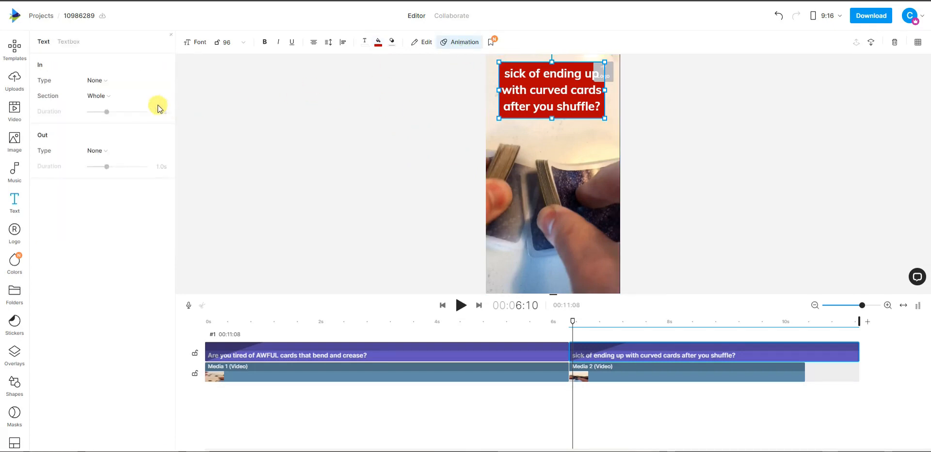
Step: Apply a Fade in entrance animation to the second heading and capitalize its first word to "Sick"
click(108, 81)
click(140, 111)
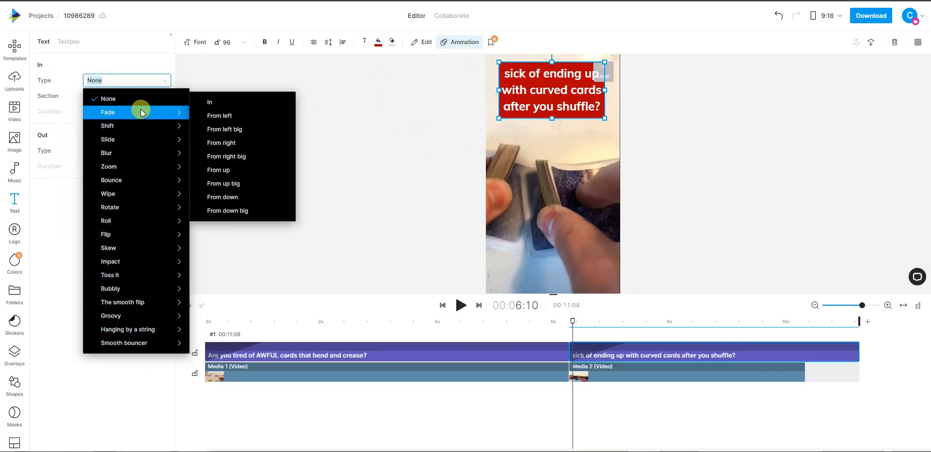
click(230, 103)
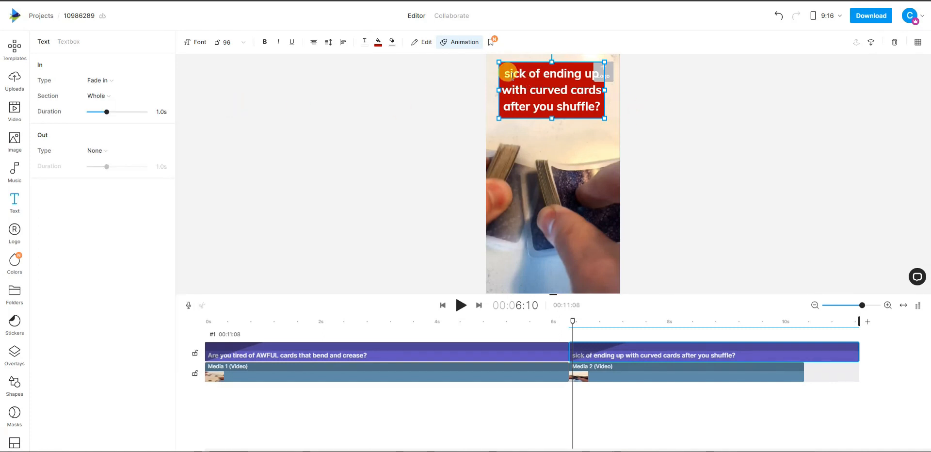
text(S)
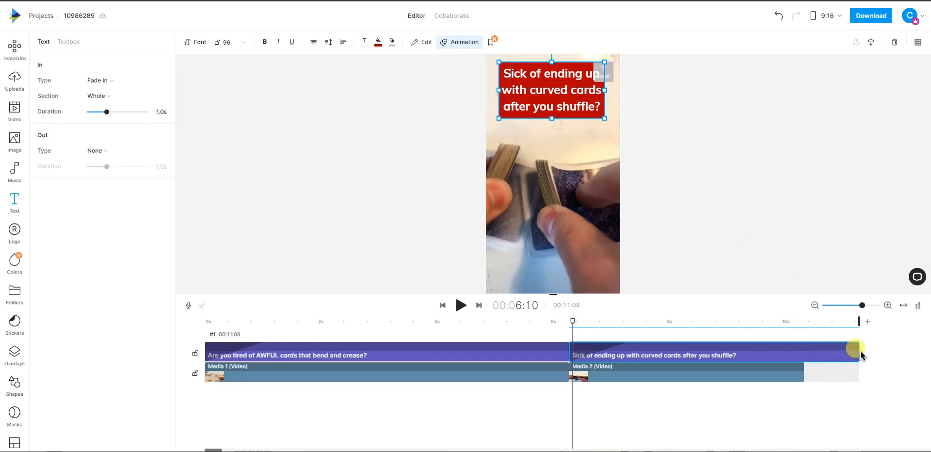
Step: Shorten the second heading to end with the second clip and preview the video from shortly before that clip begins
drag(860, 355, 804, 355)
drag(574, 322, 508, 322)
click(461, 305)
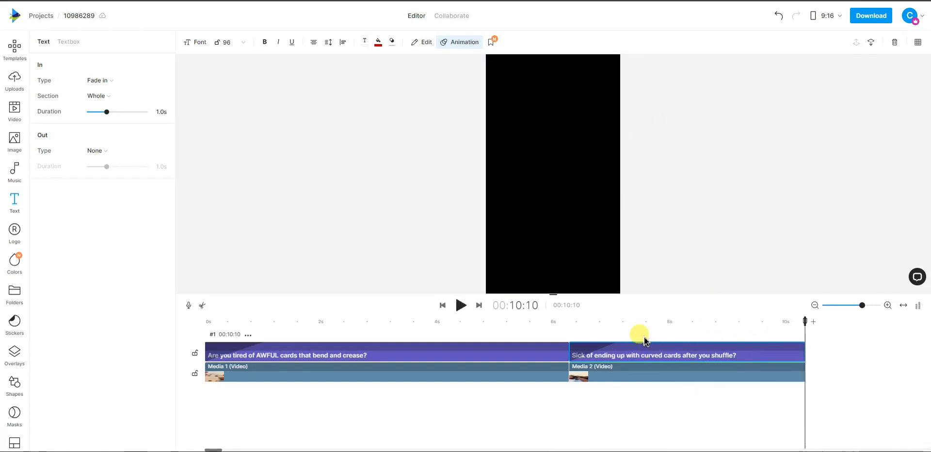
click(478, 305)
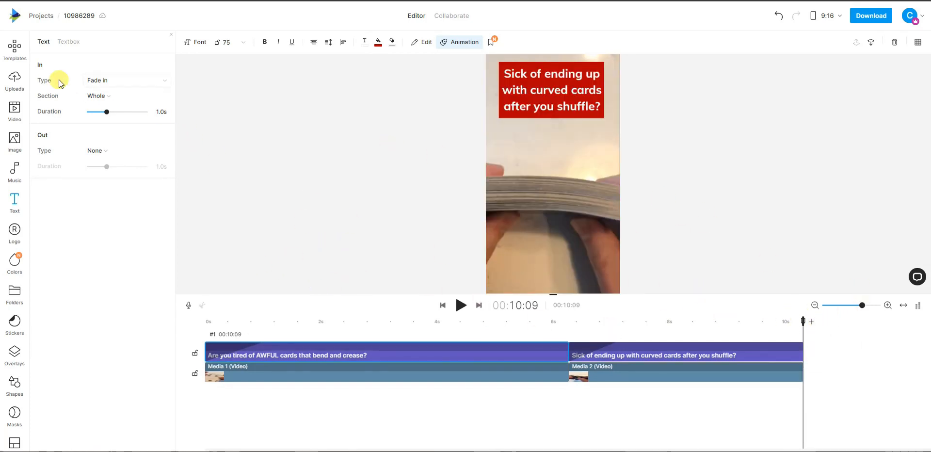
Step: Add the 42-second uploaded clip, trimmed to about 28.94–33.60 s, and place it directly after the second clip on the same track
click(15, 79)
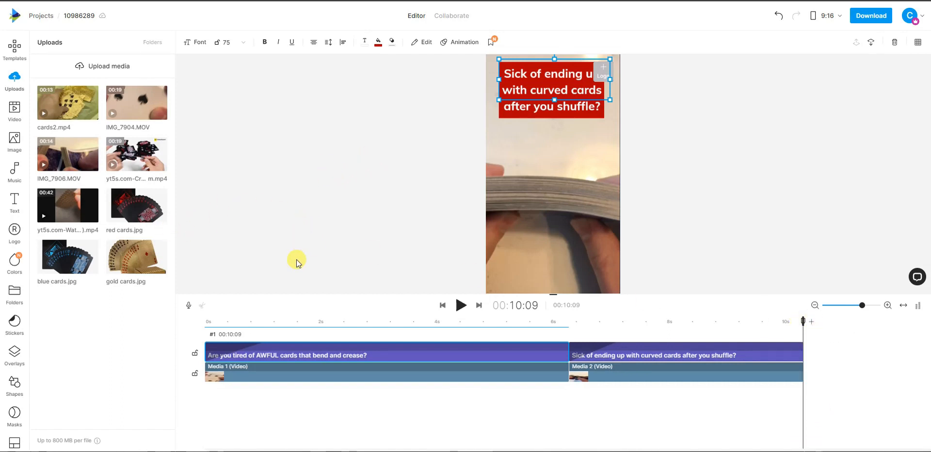
click(68, 205)
drag(227, 323, 546, 336)
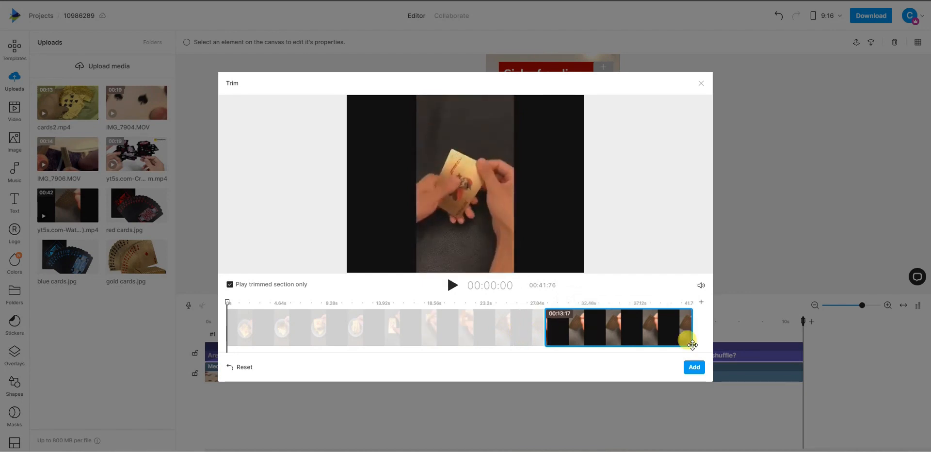
drag(694, 330, 604, 326)
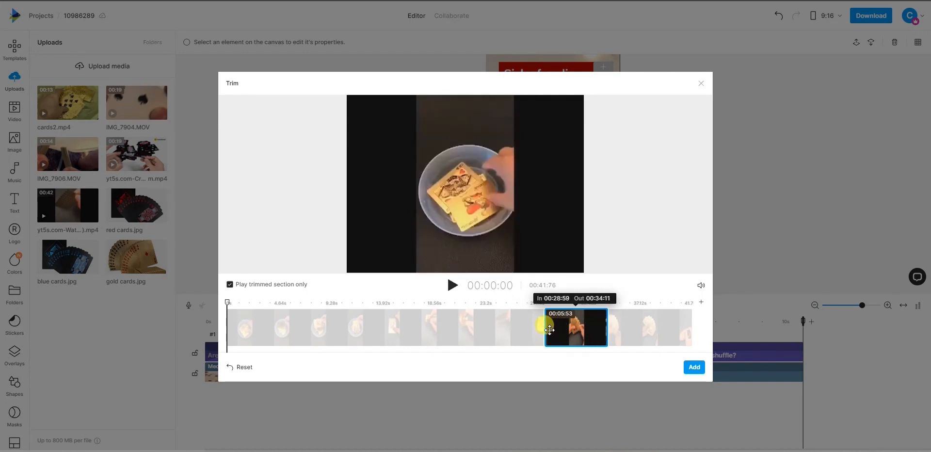
drag(543, 330, 547, 327)
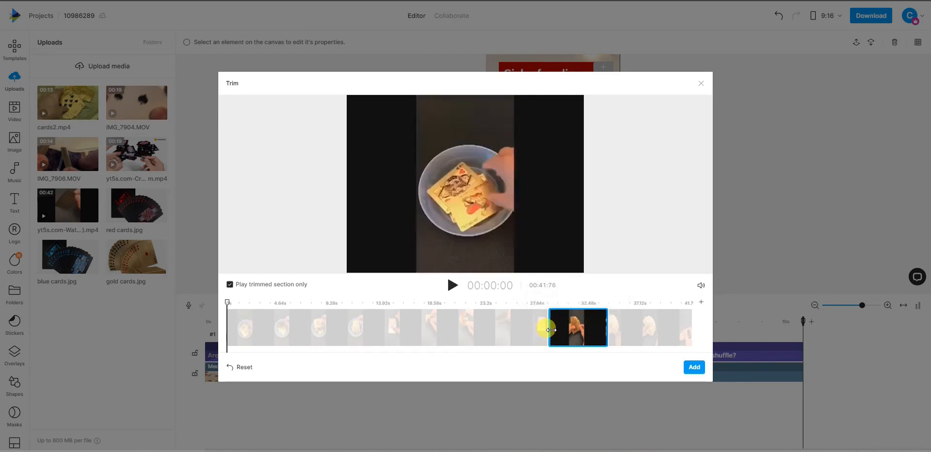
drag(607, 326, 601, 327)
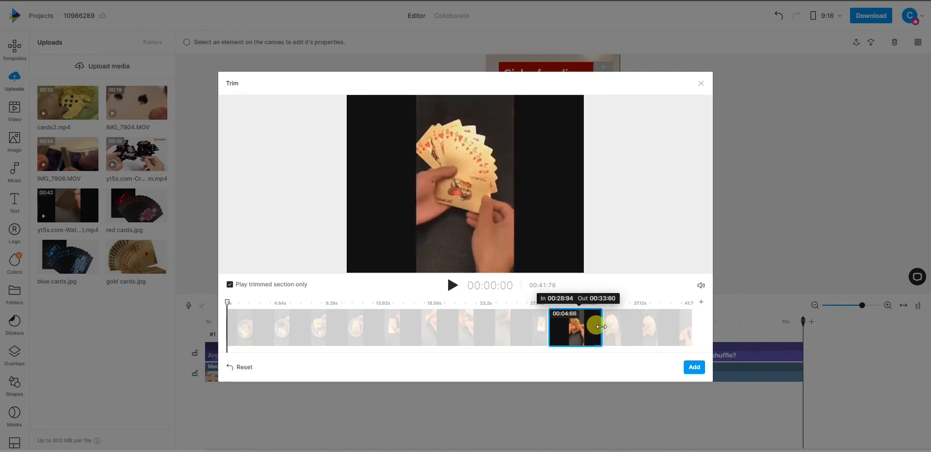
click(695, 368)
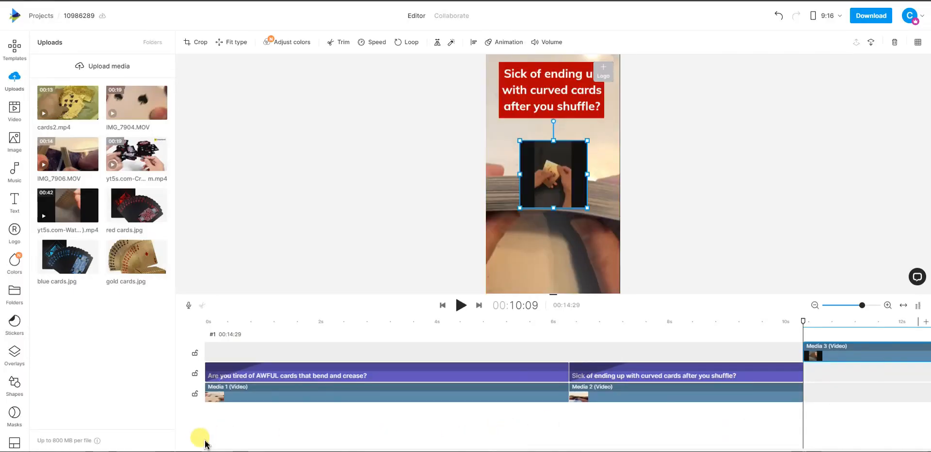
click(815, 305)
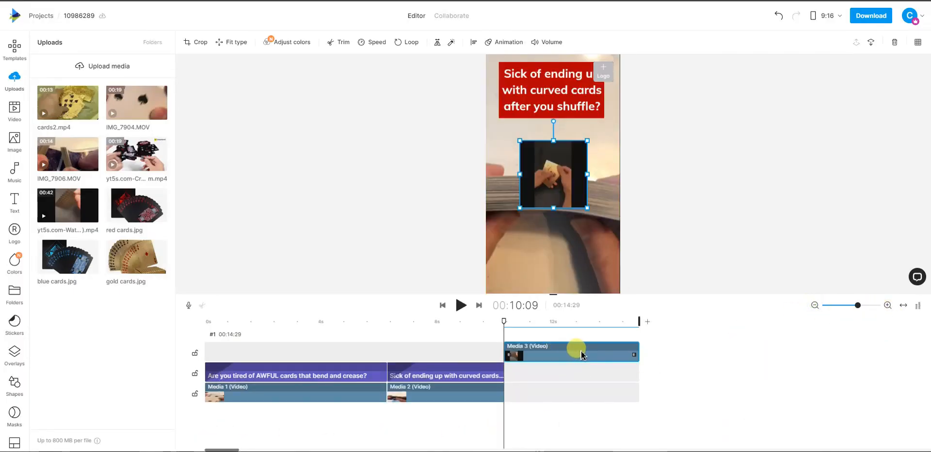
drag(577, 350, 582, 379)
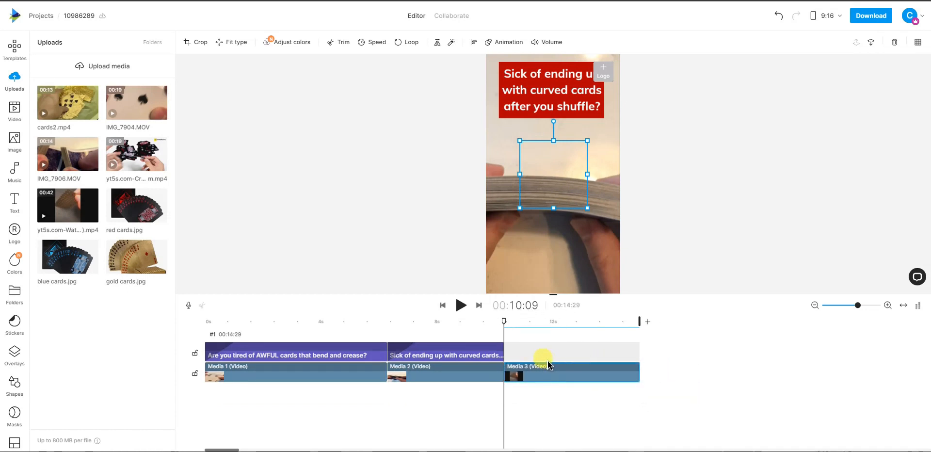
Step: Reposition and enlarge the third clip so its footage fills the vertical frame
drag(503, 324, 514, 324)
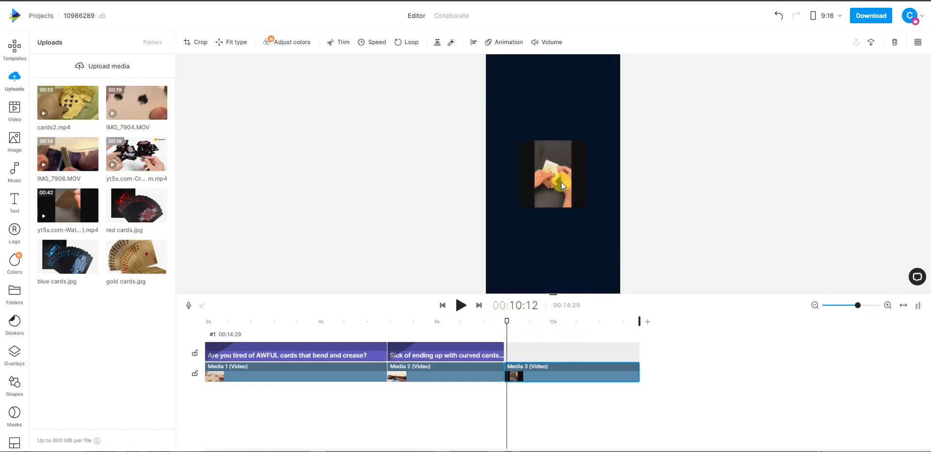
click(572, 365)
drag(550, 170, 551, 85)
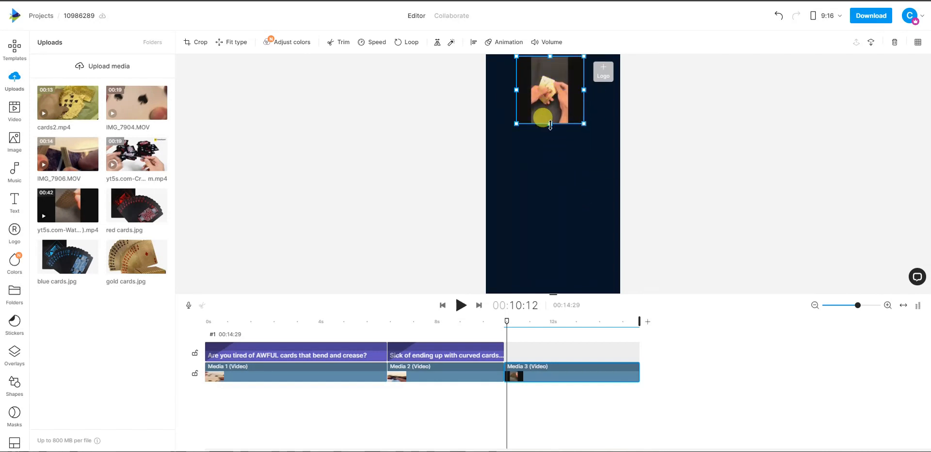
drag(550, 125, 547, 291)
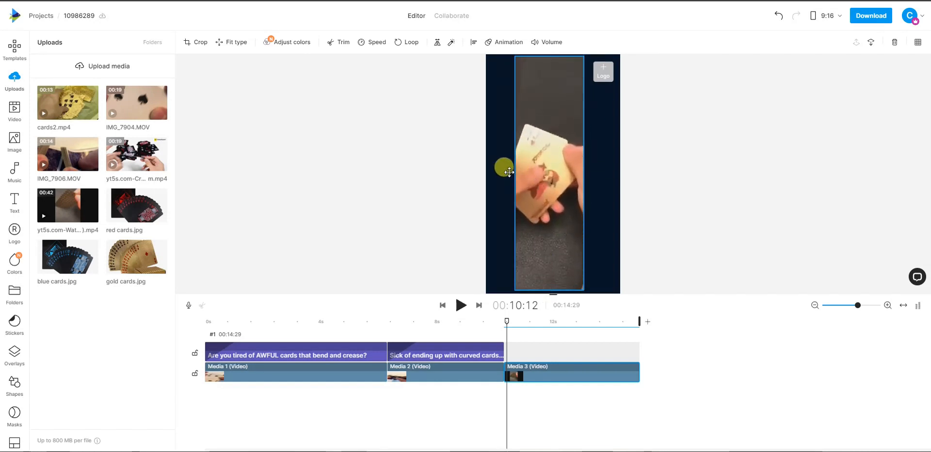
drag(509, 172, 482, 170)
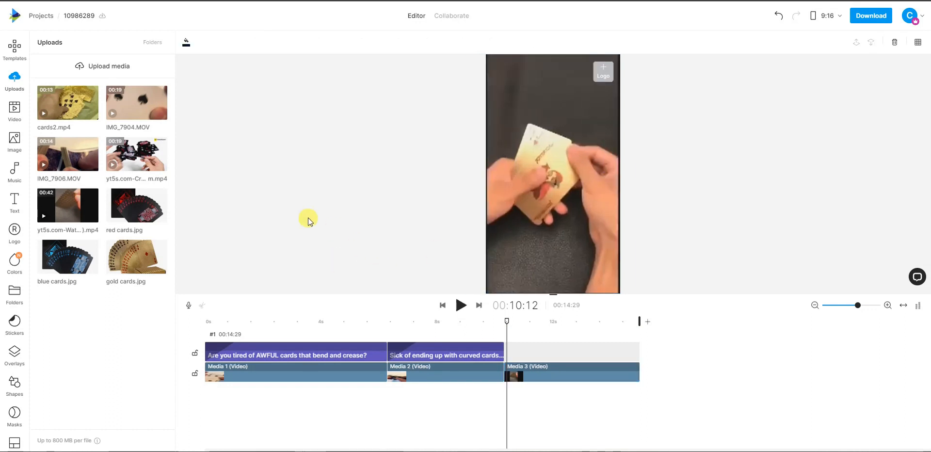
Step: Add a third heading and line it up on the heading track with the start of the third clip
click(16, 203)
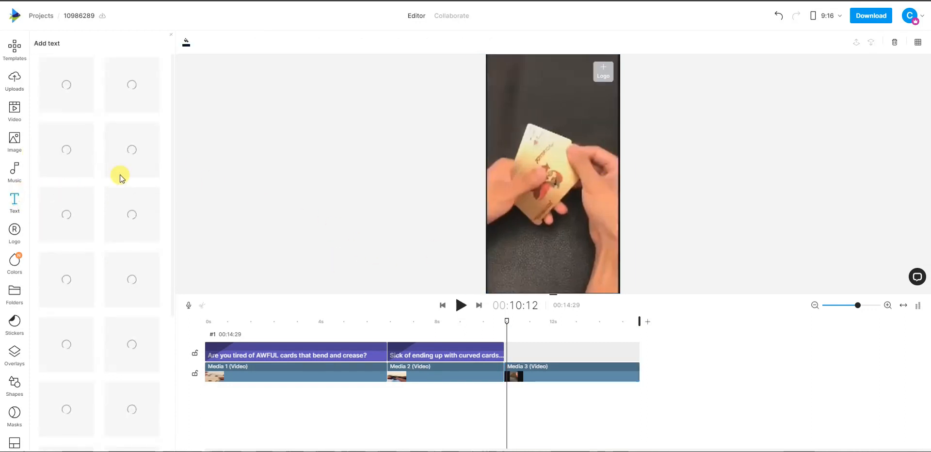
click(153, 65)
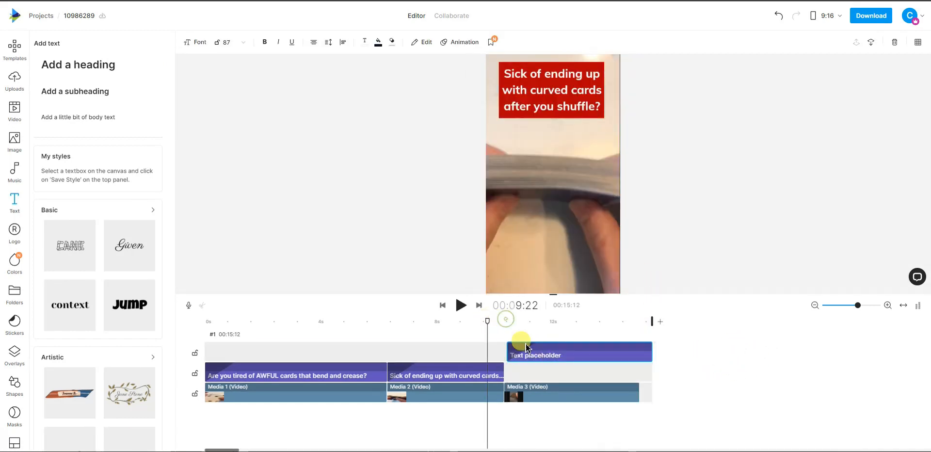
drag(557, 349, 556, 366)
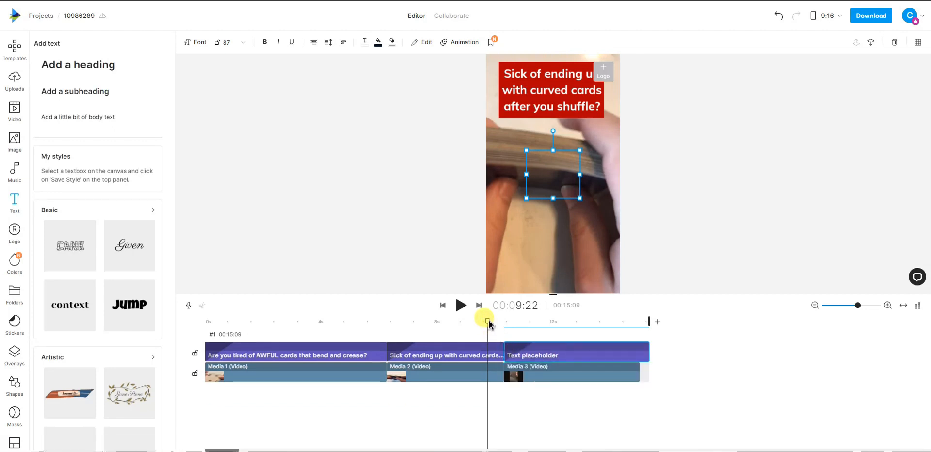
drag(489, 324, 510, 326)
click(557, 350)
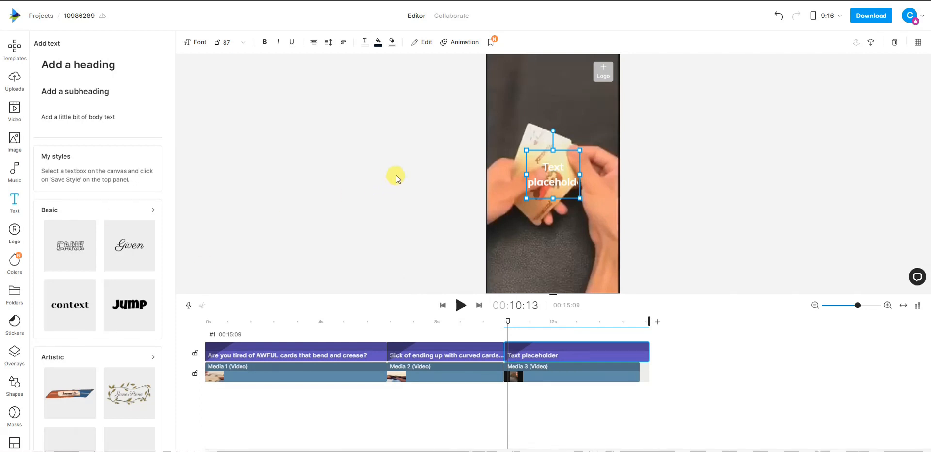
Step: Replace the third heading's placeholder with "Then you've got to check these cards out!" and enlarge it near the frame's upper edge, at font size 87
double_click(565, 178)
text(Then youve got to check these cards out!)
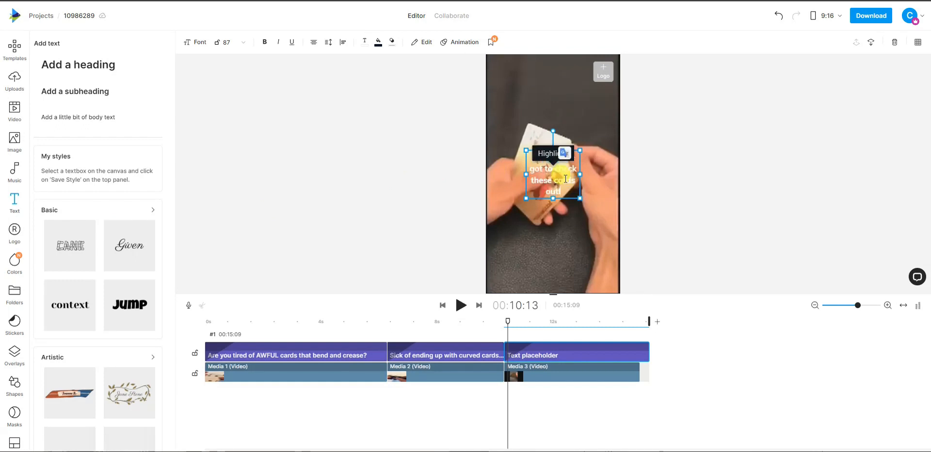
drag(526, 173, 505, 173)
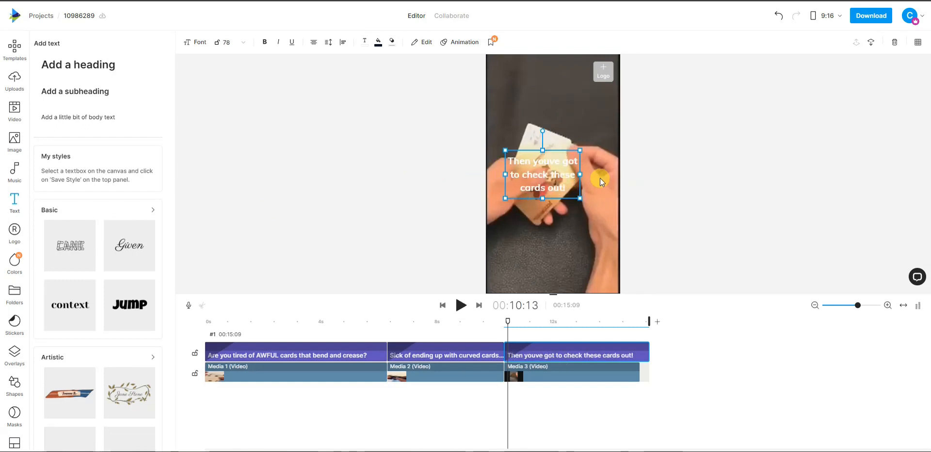
drag(579, 173, 557, 106)
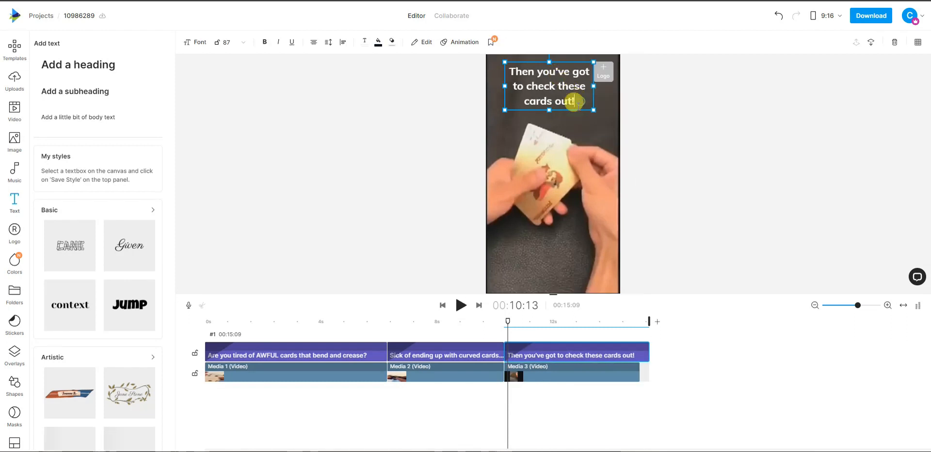
Step: Give the third heading's textbox the same dark red project color as the other headings and apply a Fade in entrance animation
click(378, 41)
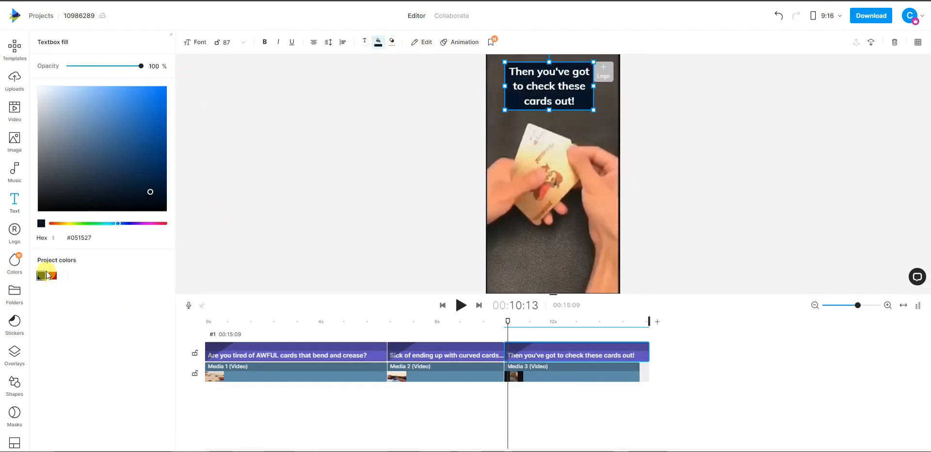
click(52, 276)
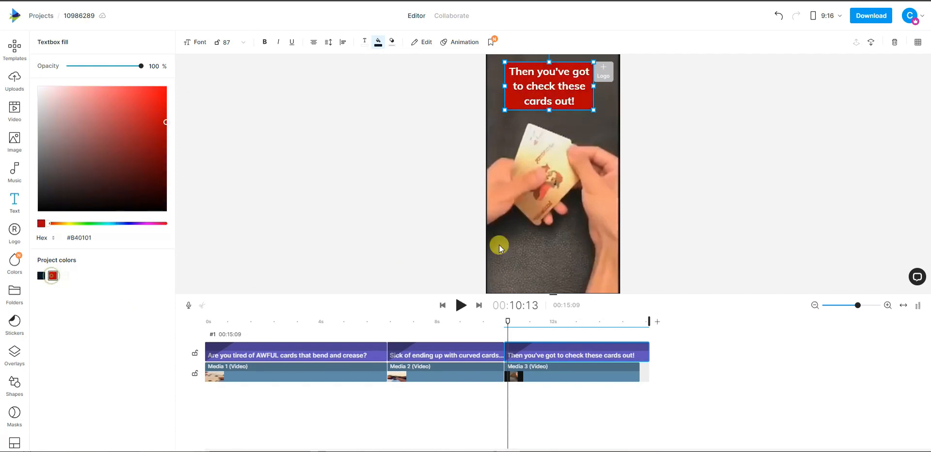
click(456, 49)
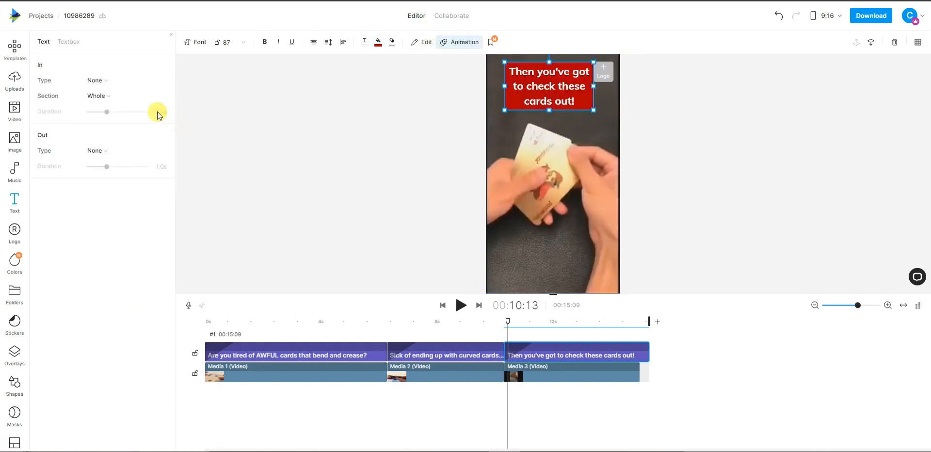
click(104, 83)
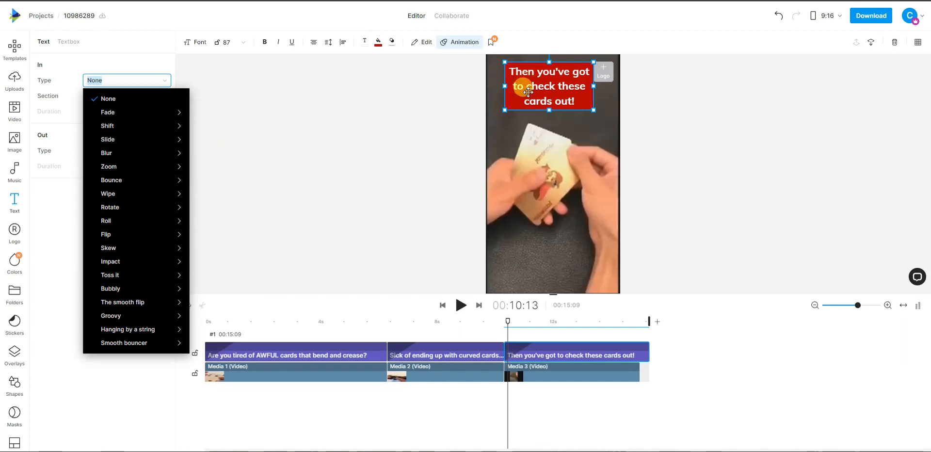
mouse_move(168, 119)
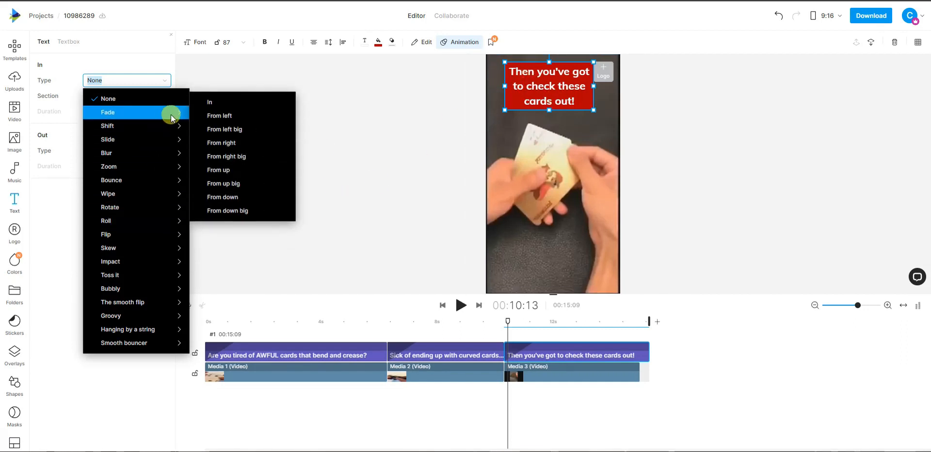
click(245, 102)
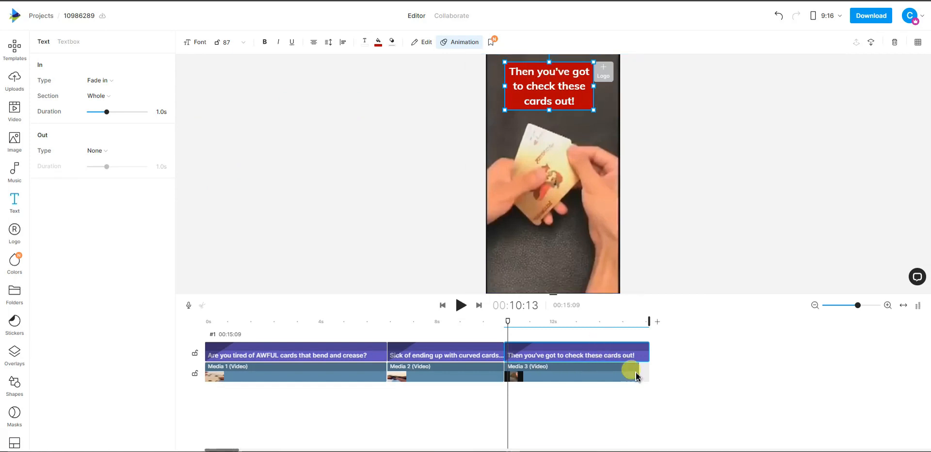
Step: Shorten the third heading to end with the third clip and preview the video from shortly before that clip begins
drag(650, 353, 638, 351)
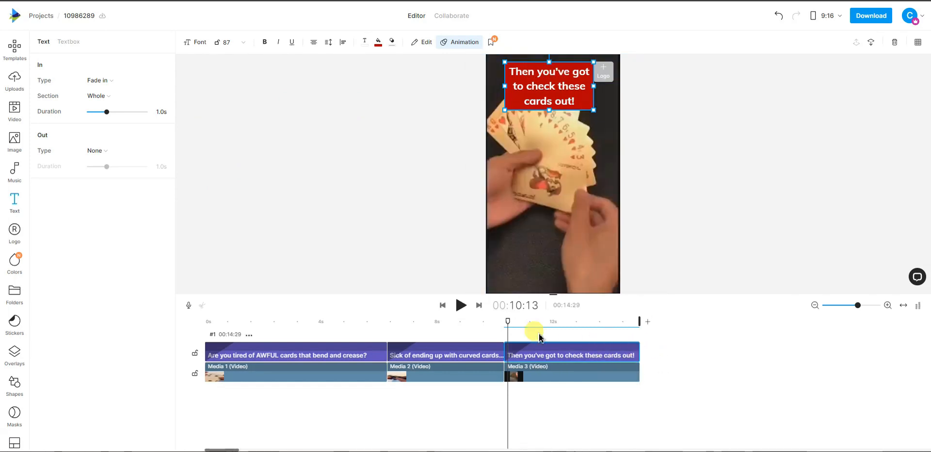
drag(509, 325, 482, 321)
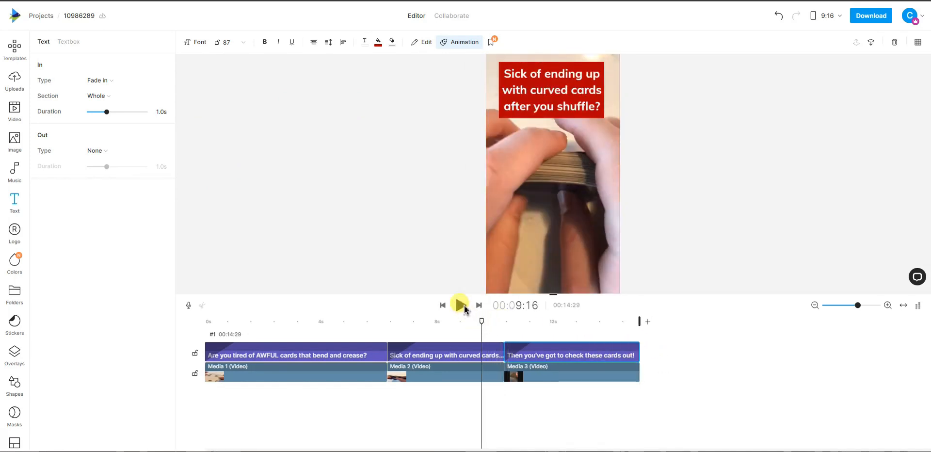
click(461, 304)
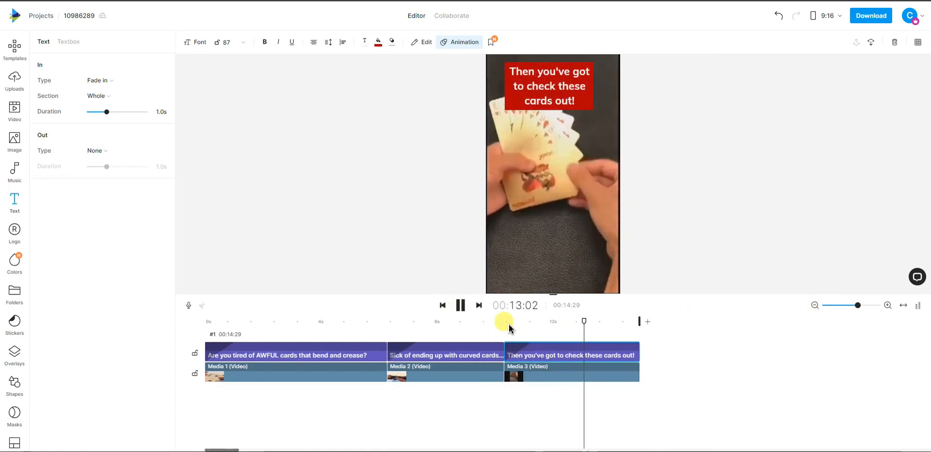
click(463, 305)
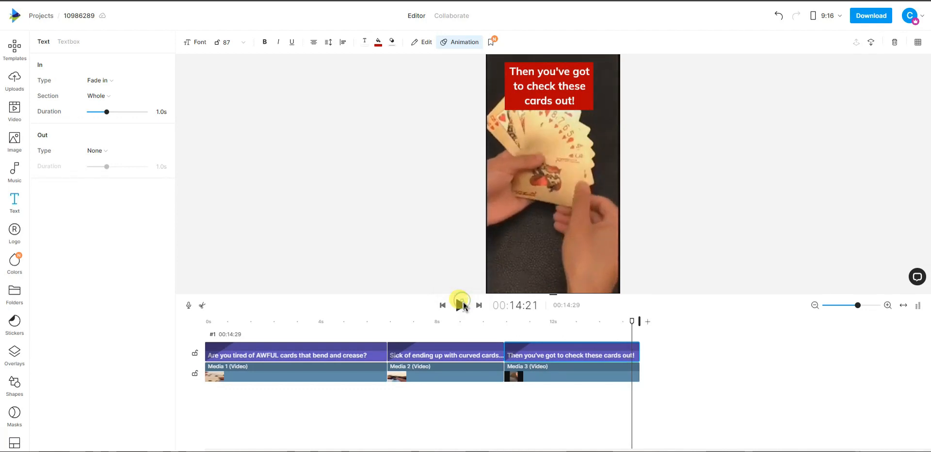
Step: Add the 42-second uploaded clip again, trimmed to about 15.18–22.06 s, and place it directly after the third clip on the same track
click(14, 79)
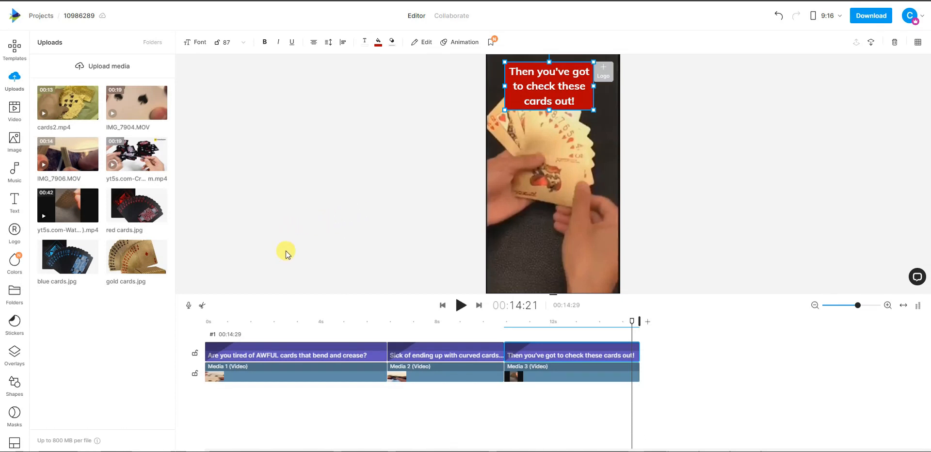
click(68, 208)
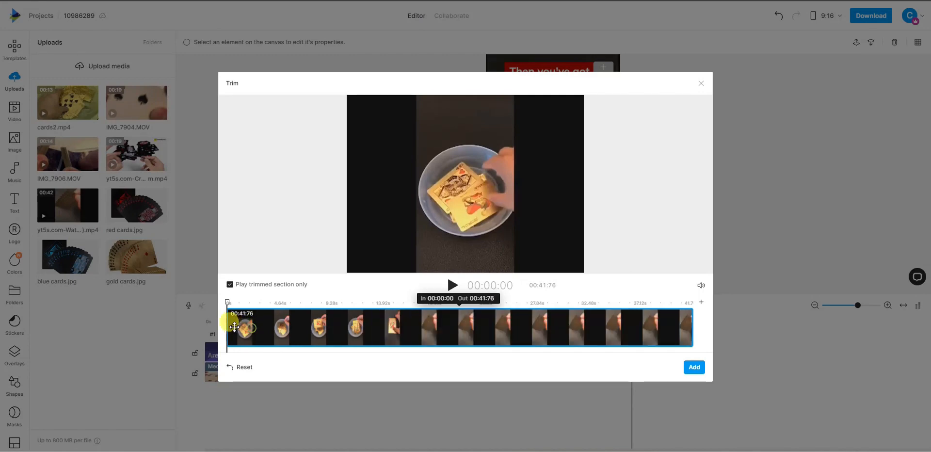
drag(226, 327, 387, 328)
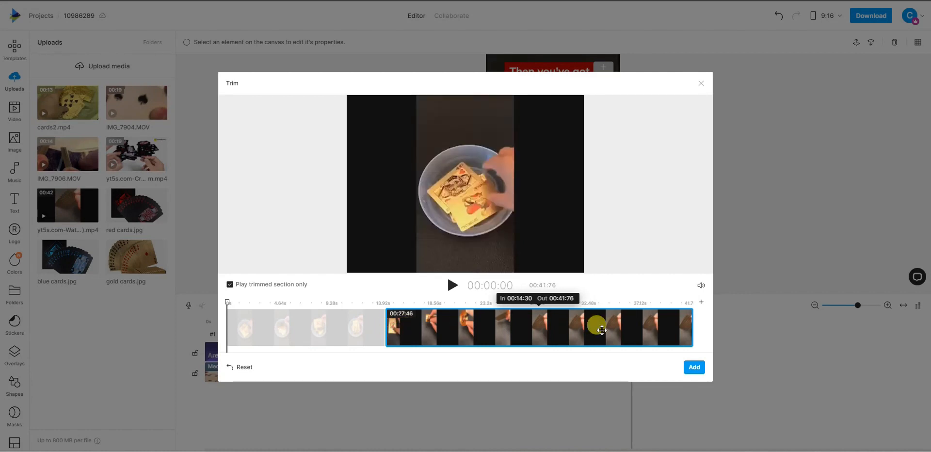
drag(693, 327, 474, 328)
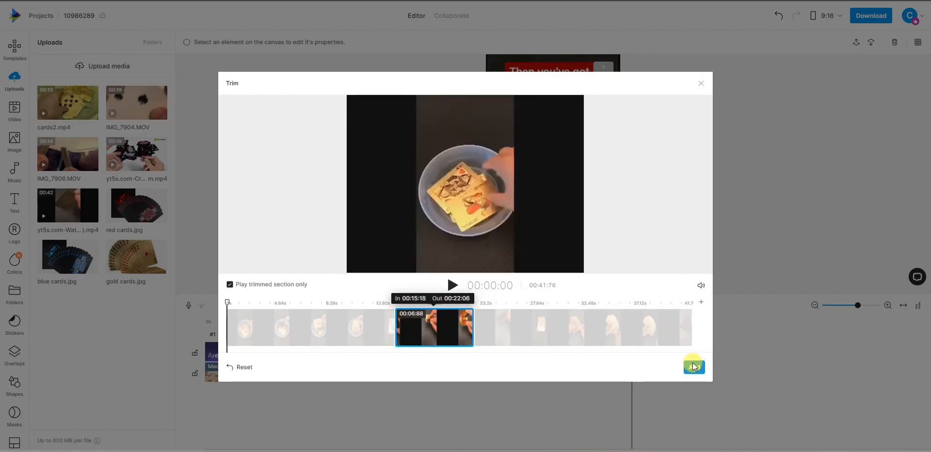
click(694, 366)
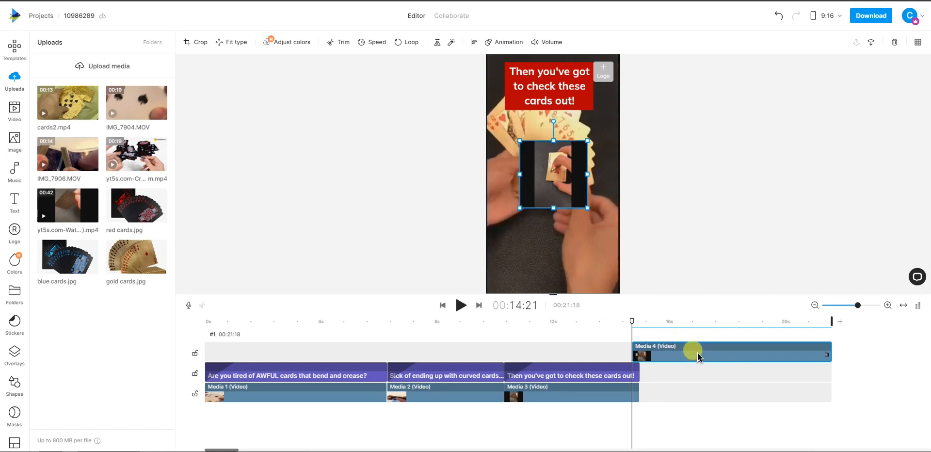
drag(697, 357, 723, 395)
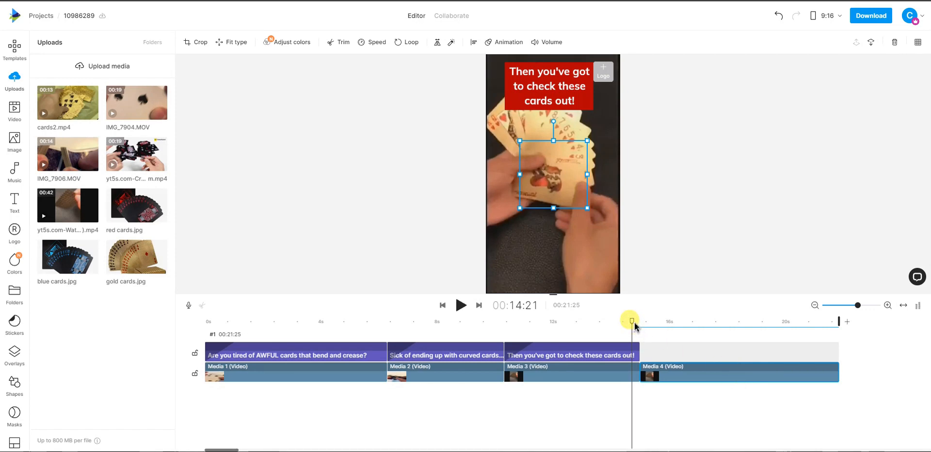
Step: Enlarge the fourth clip on the canvas so that it fills the whole vertical frame
drag(633, 326, 645, 321)
drag(557, 192, 555, 294)
drag(582, 173, 620, 173)
drag(516, 173, 486, 178)
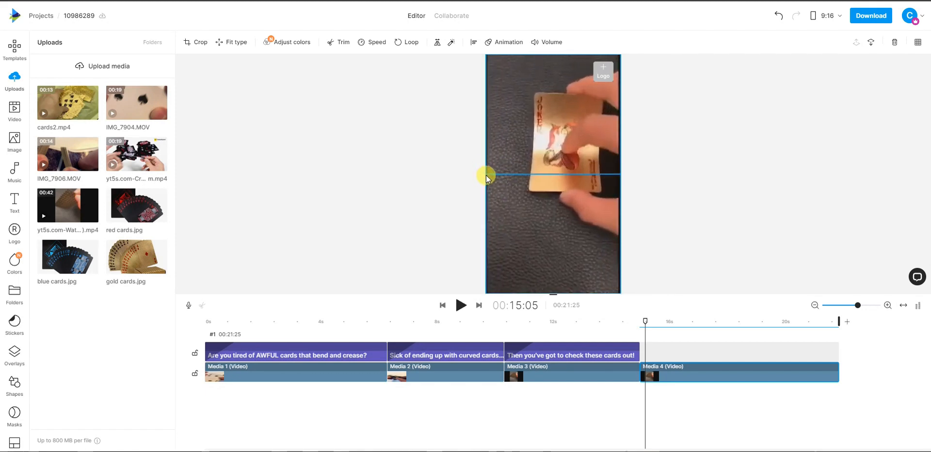
click(653, 219)
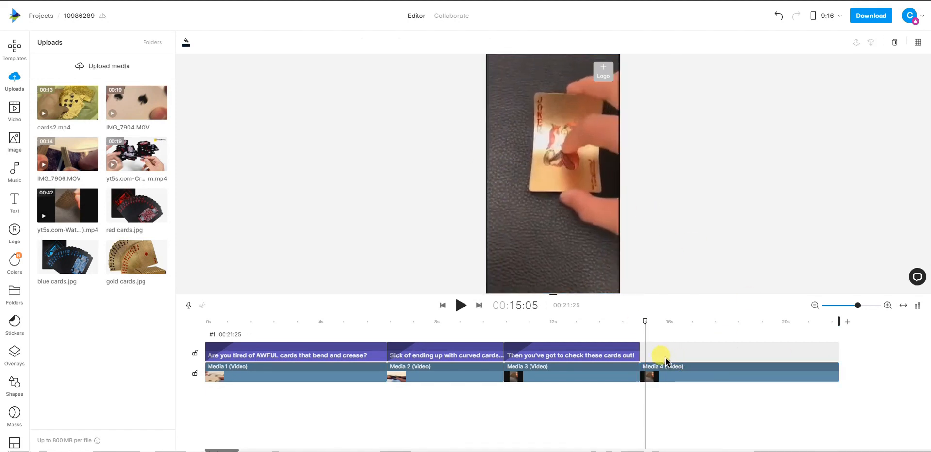
Step: Add a heading on the headings' track starting with the fourth clip, and replace its placeholder with "They're super durable, they don't bend or crease!"
click(19, 194)
click(150, 66)
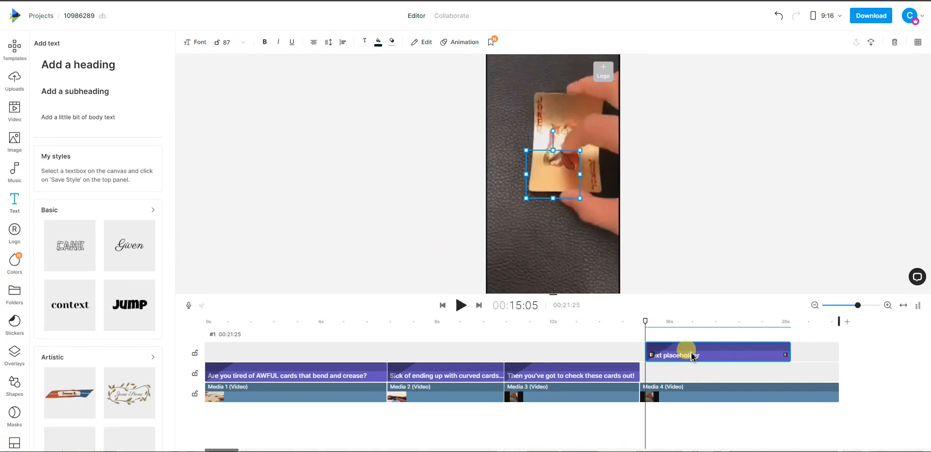
mouse_move(696, 352)
mouse_down()
mouse_move(686, 364)
mouse_move(694, 374)
mouse_move(702, 370)
mouse_move(679, 352)
mouse_up()
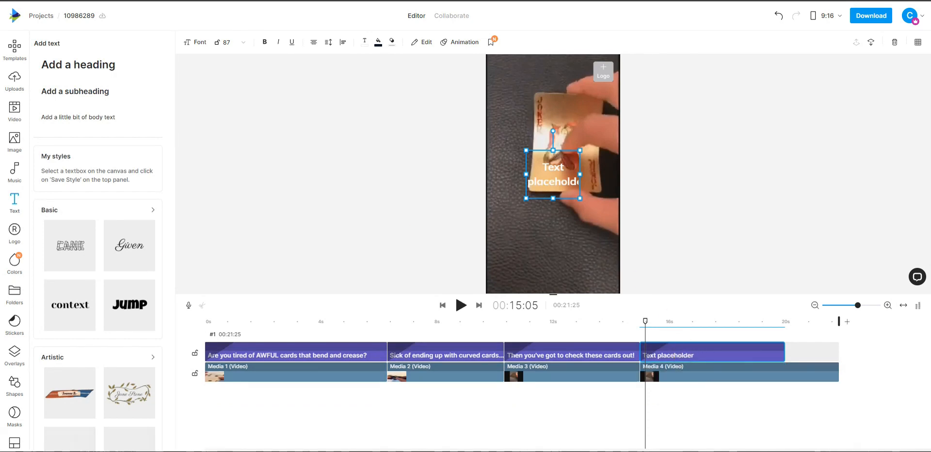
double_click(555, 178)
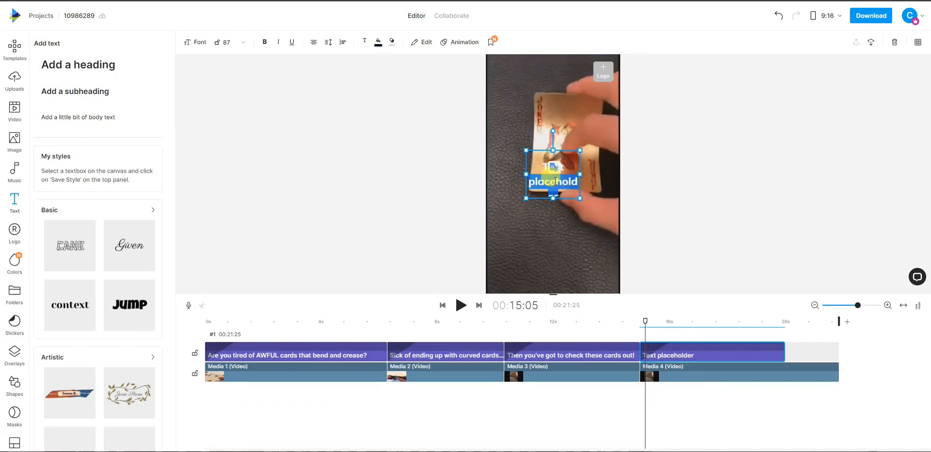
key(ctrl+a)
text(They're super durable, they don't bend or crease!)
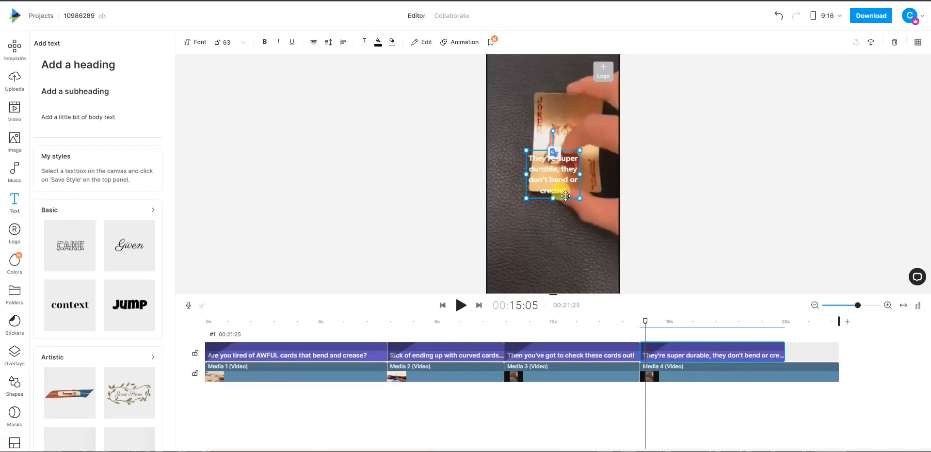
Step: Move the fourth heading near the frame's lower edge, clear of the card, and widen its textbox to reach font size 87
drag(565, 194, 565, 225)
drag(647, 322, 703, 324)
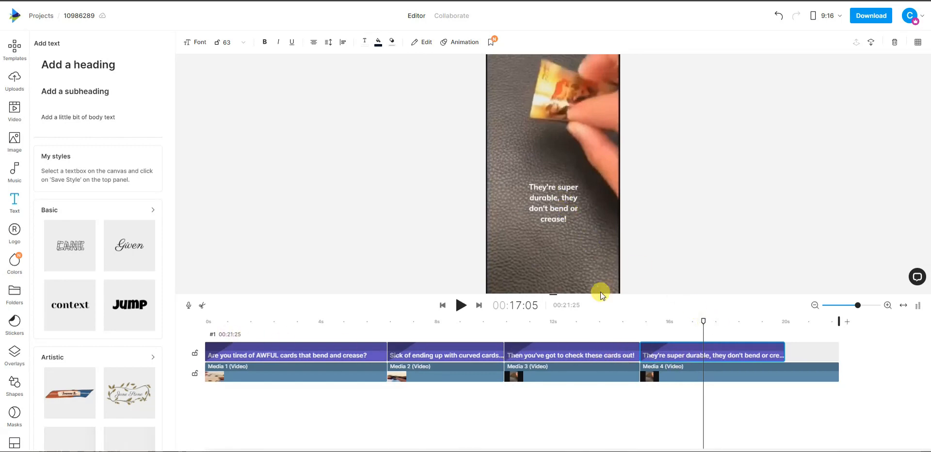
mouse_move(707, 327)
mouse_down()
mouse_move(665, 324)
mouse_move(727, 333)
mouse_move(774, 324)
mouse_move(703, 321)
mouse_up()
click(554, 219)
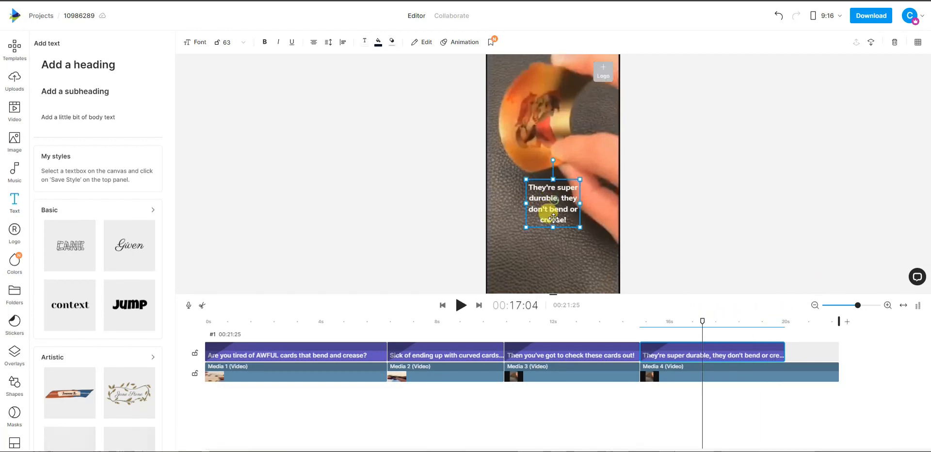
drag(562, 227, 611, 259)
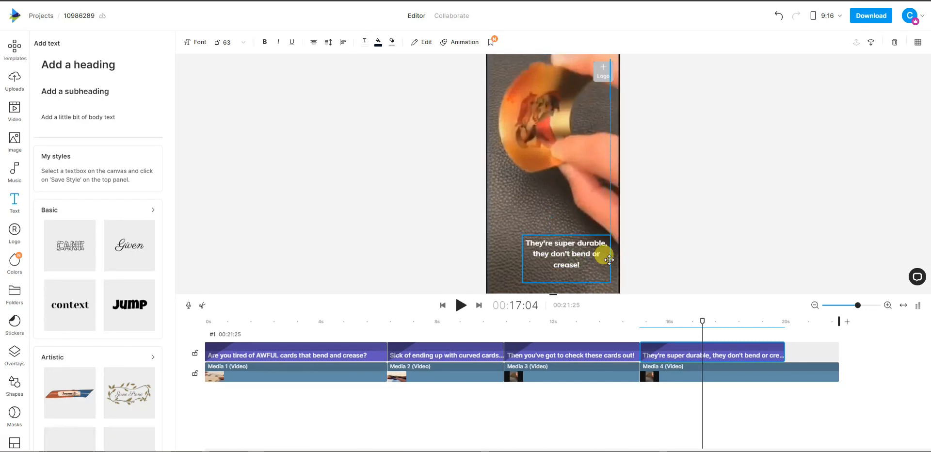
drag(523, 258, 499, 259)
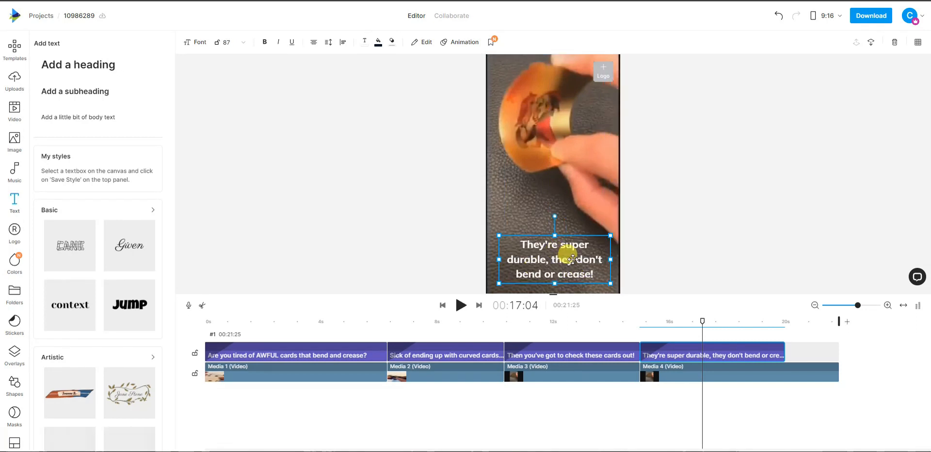
Step: Fill the fourth heading's textbox with the red project color and apply a Fade in entrance animation to its text
click(378, 42)
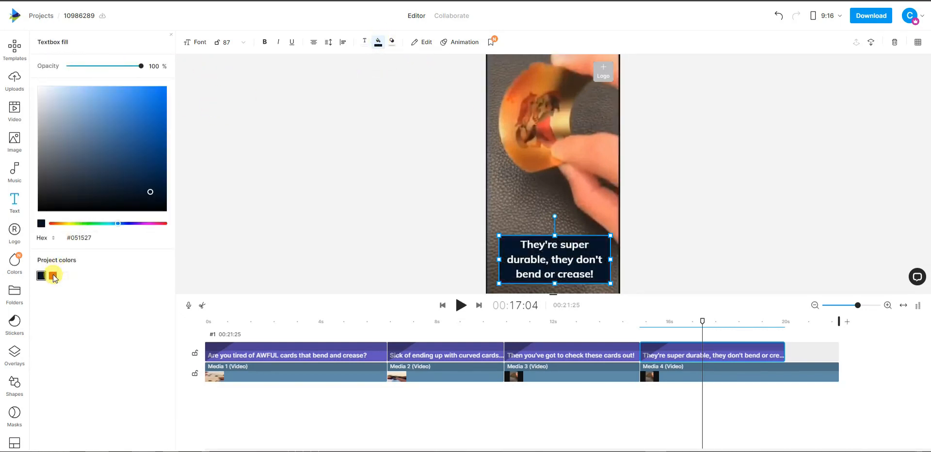
click(53, 276)
click(459, 42)
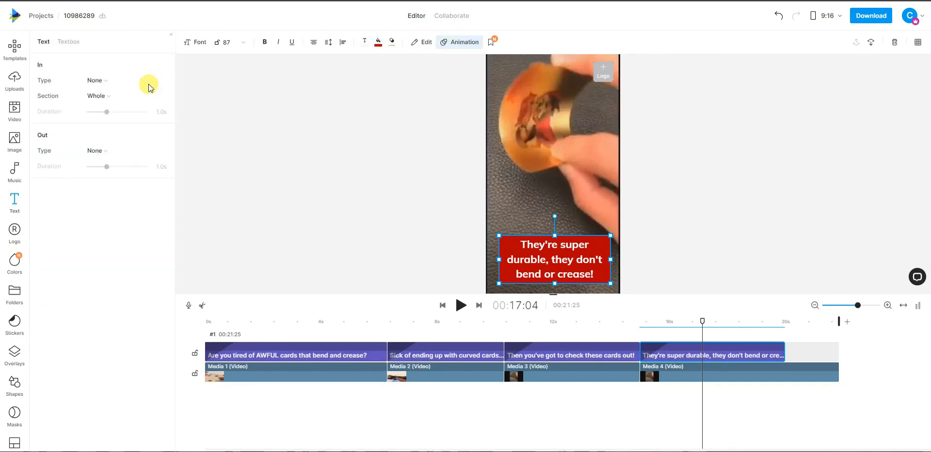
click(103, 81)
mouse_move(174, 113)
click(221, 112)
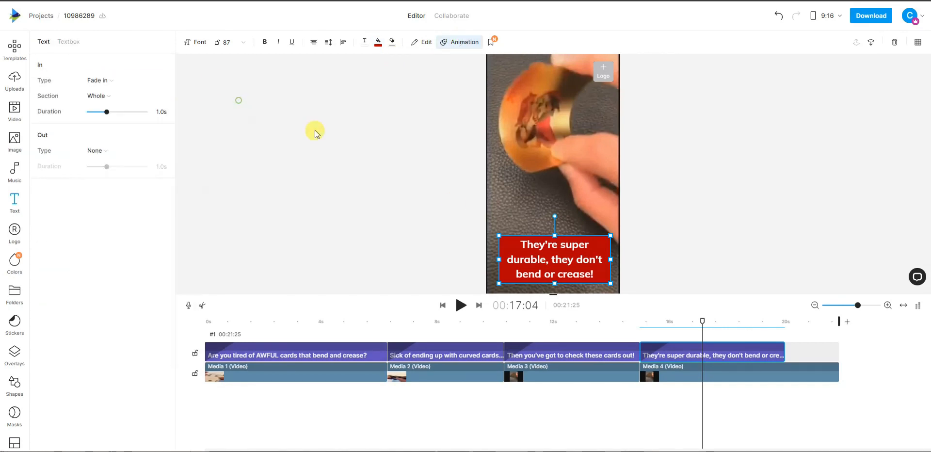
Step: Extend the fourth heading to end with the fourth clip and preview the video from shortly before that clip begins
drag(786, 354, 839, 354)
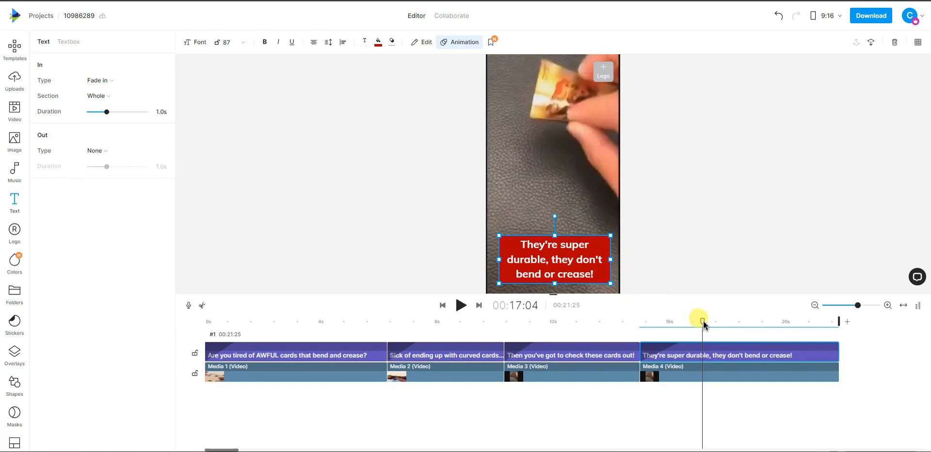
drag(703, 324, 636, 322)
click(461, 305)
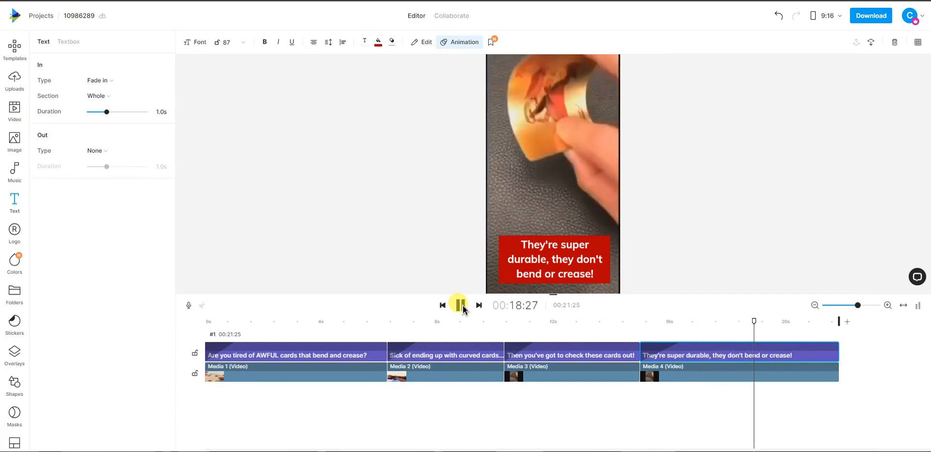
click(460, 305)
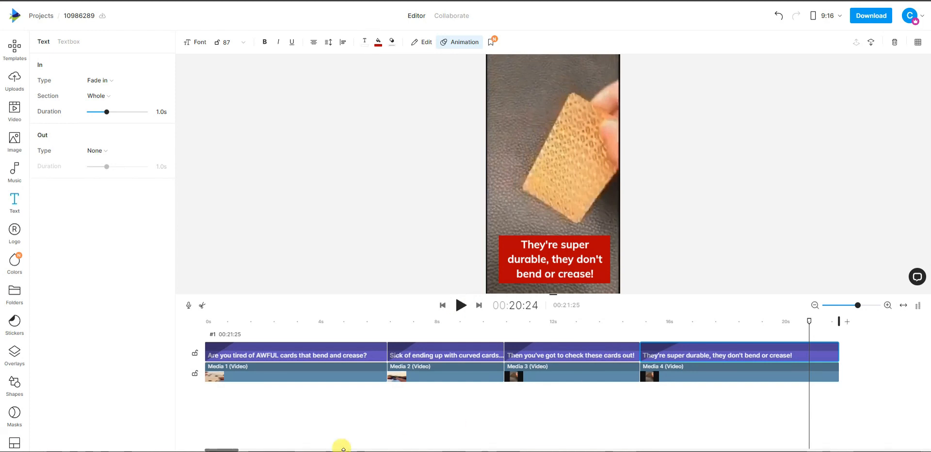
Step: Add the uploaded cards2.mp4 at the end of the video, trimmed to about 3.36–9.39 s
click(816, 306)
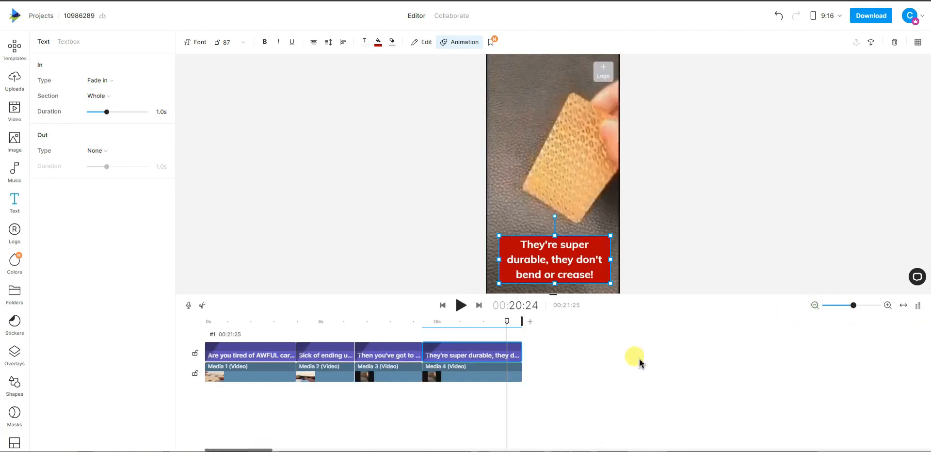
drag(508, 325, 522, 320)
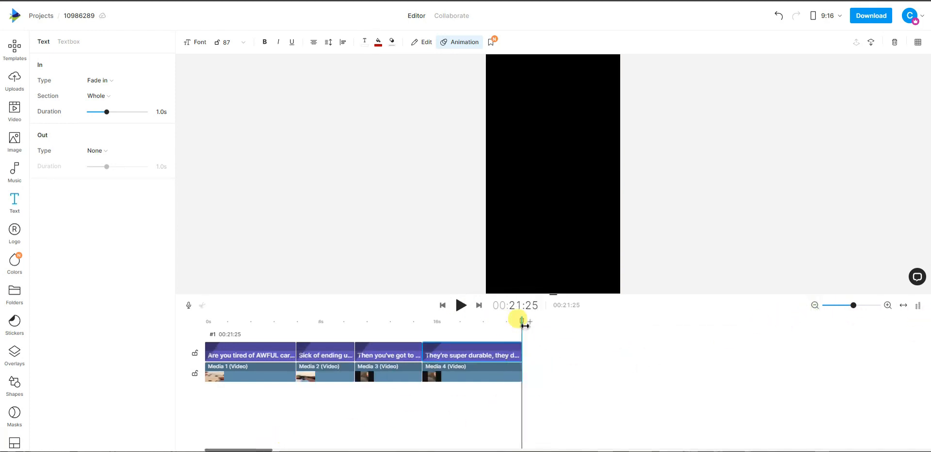
click(14, 80)
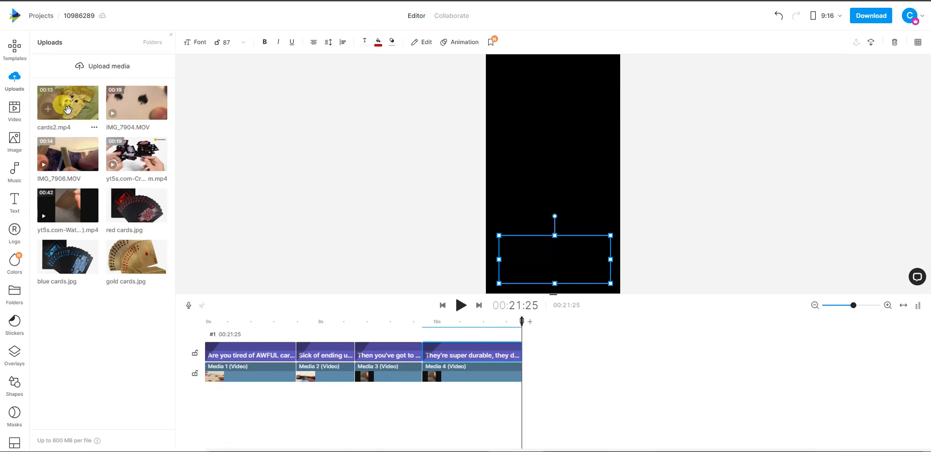
click(49, 111)
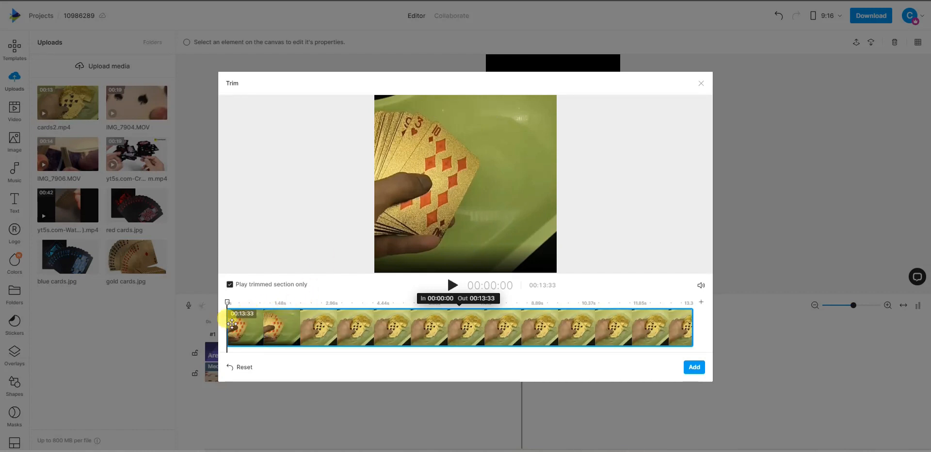
drag(224, 327, 307, 332)
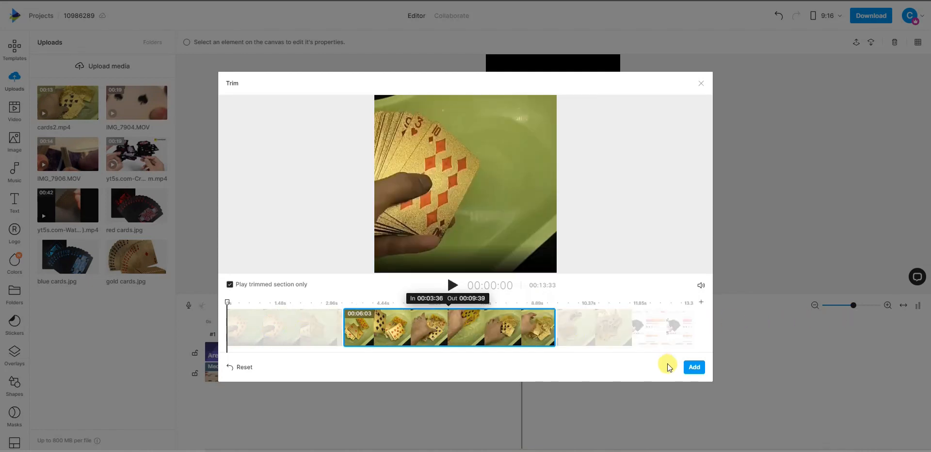
click(700, 371)
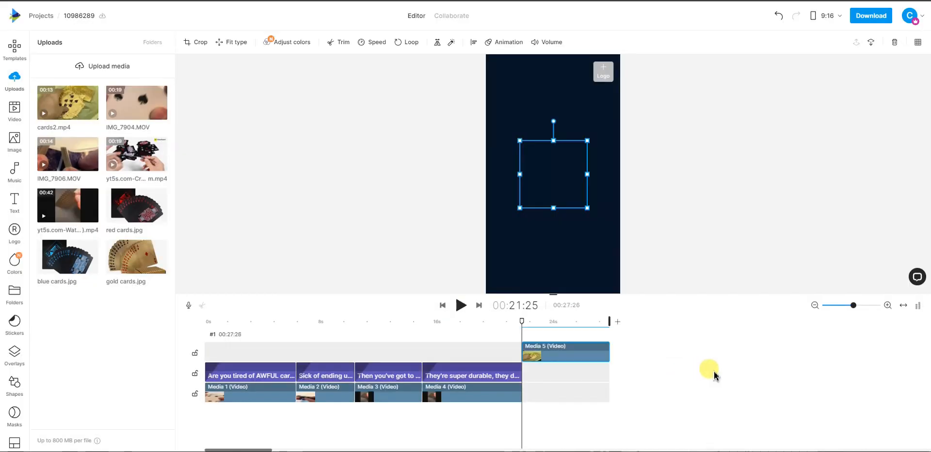
Step: Place the fifth clip directly after the fourth on the same track and enlarge it to fill the frame, previewing the result
drag(566, 352, 568, 387)
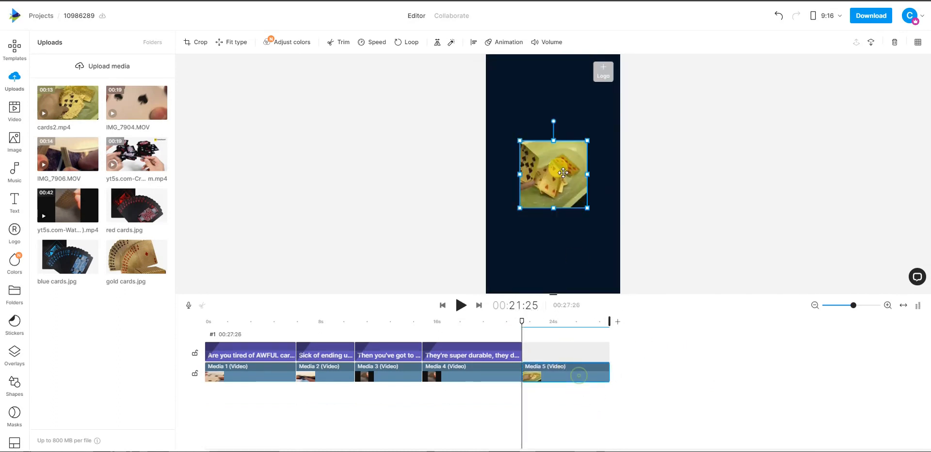
drag(557, 169, 552, 243)
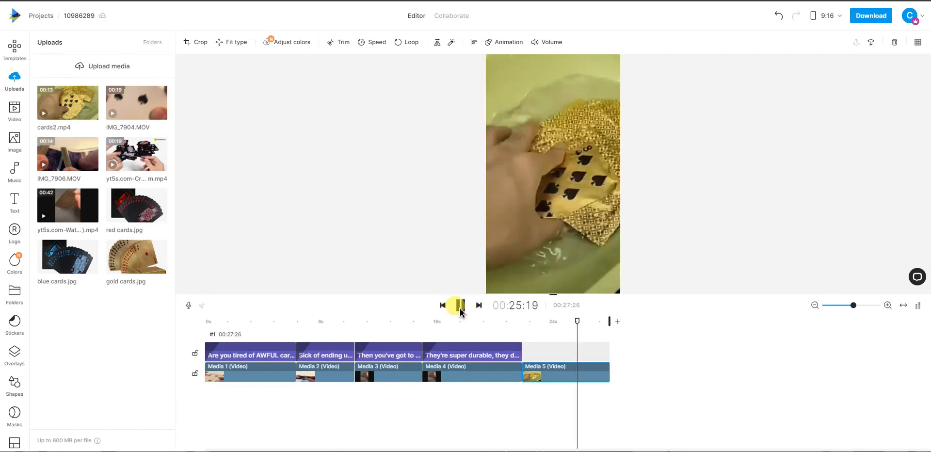
click(459, 305)
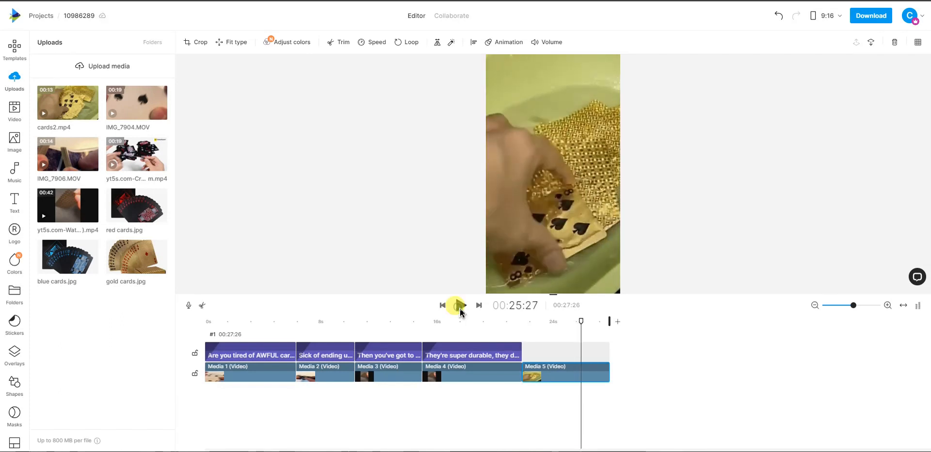
Step: Add a heading reading "They are also waterproof!" over the fifth clip, centred near the frame's upper edge and enlarged to font size 90
click(15, 200)
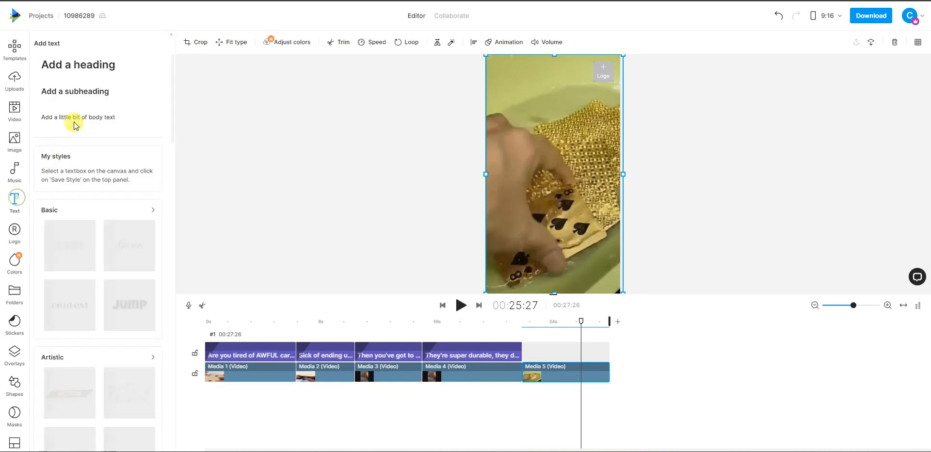
click(153, 68)
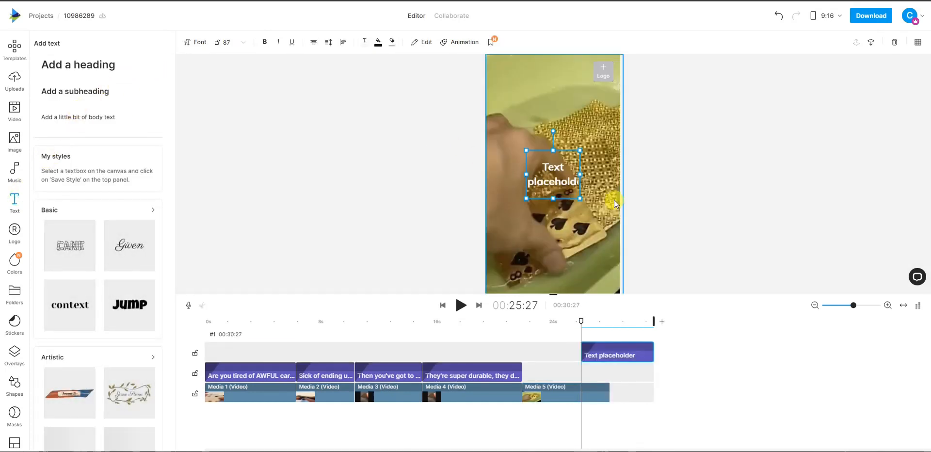
drag(567, 189, 561, 101)
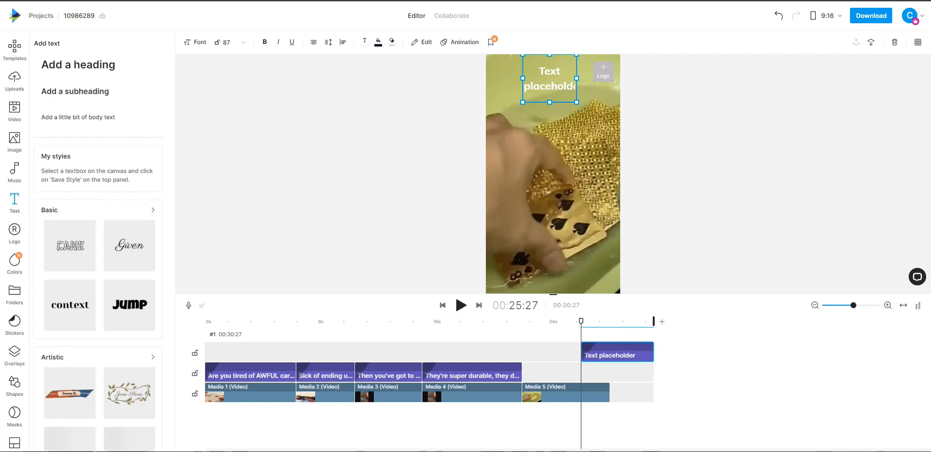
double_click(563, 86)
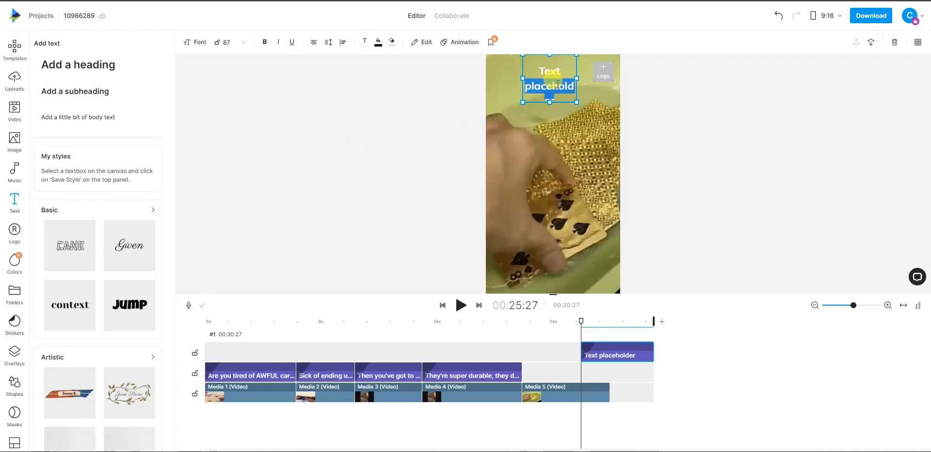
text(They are also waterproof!)
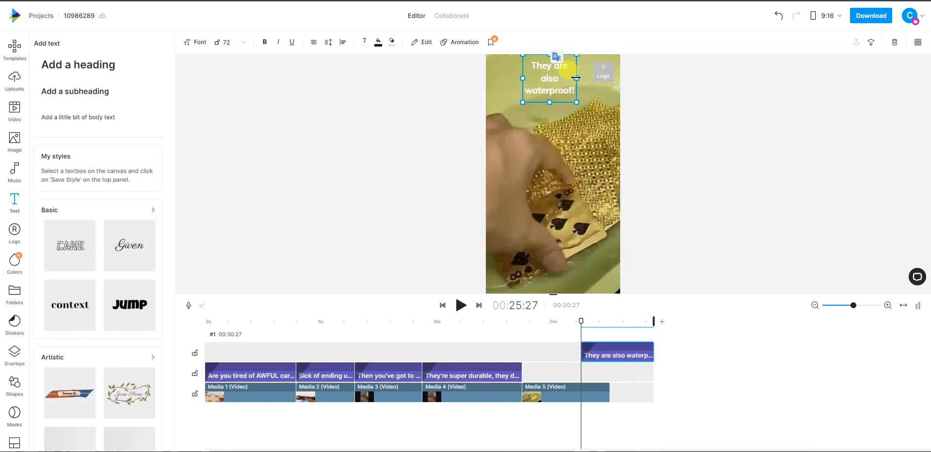
drag(577, 78, 564, 103)
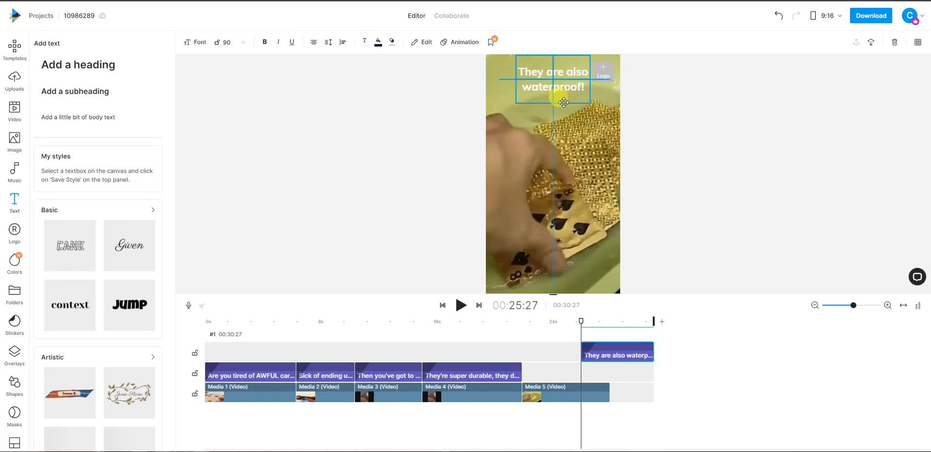
Step: Fill the fifth heading's textbox with the red project color #B40101 and apply a Fade in entrance animation to its text
click(377, 42)
drag(121, 65, 218, 68)
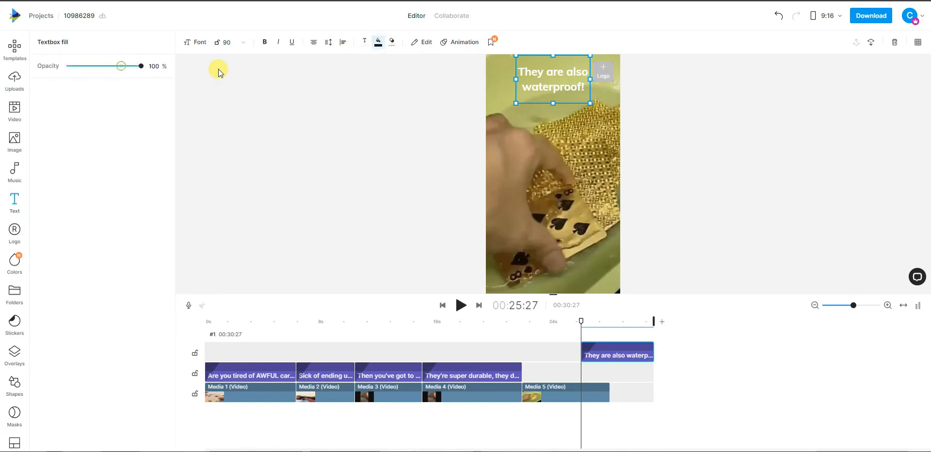
click(53, 275)
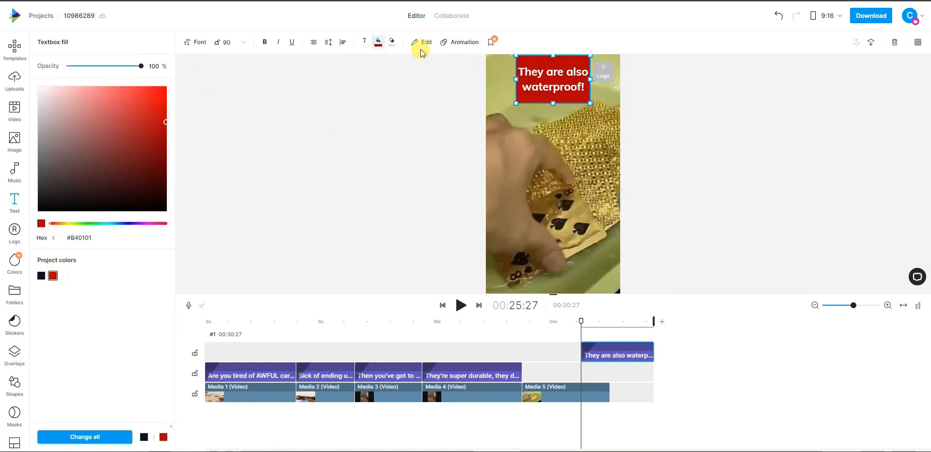
click(449, 44)
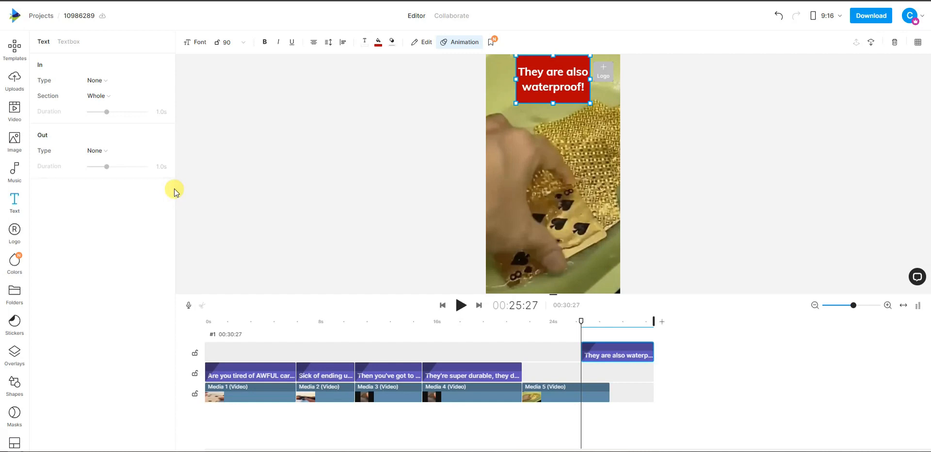
click(103, 81)
mouse_move(153, 112)
click(222, 103)
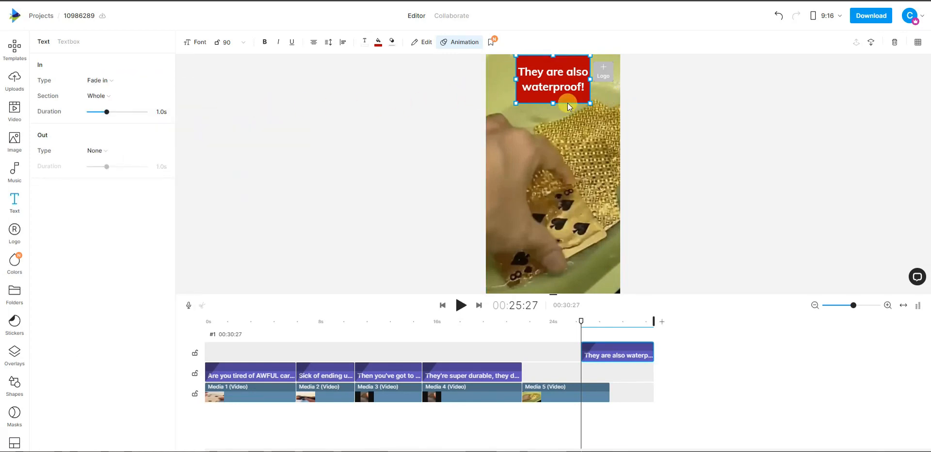
Step: Shift the waterproof heading slightly down, widen its textbox a little, match its timing to the fifth clip and preview the section
drag(568, 101, 567, 106)
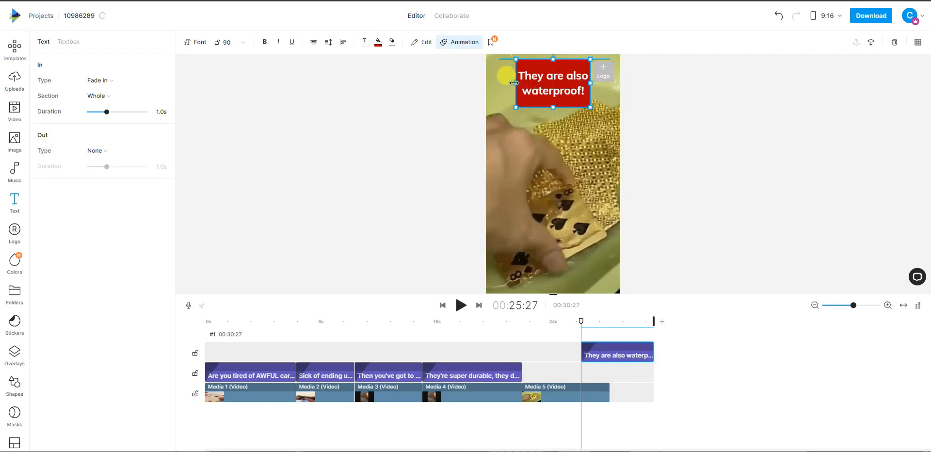
drag(514, 83, 513, 83)
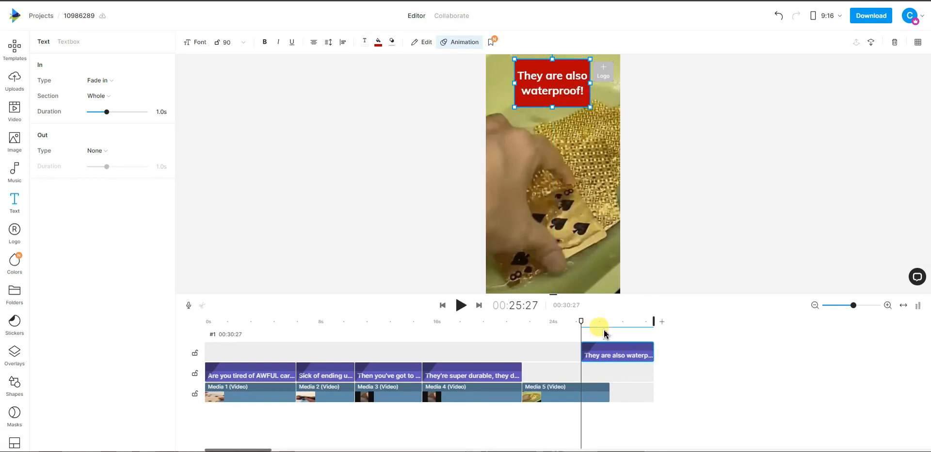
mouse_move(618, 351)
mouse_down()
mouse_move(557, 370)
mouse_move(610, 359)
mouse_up()
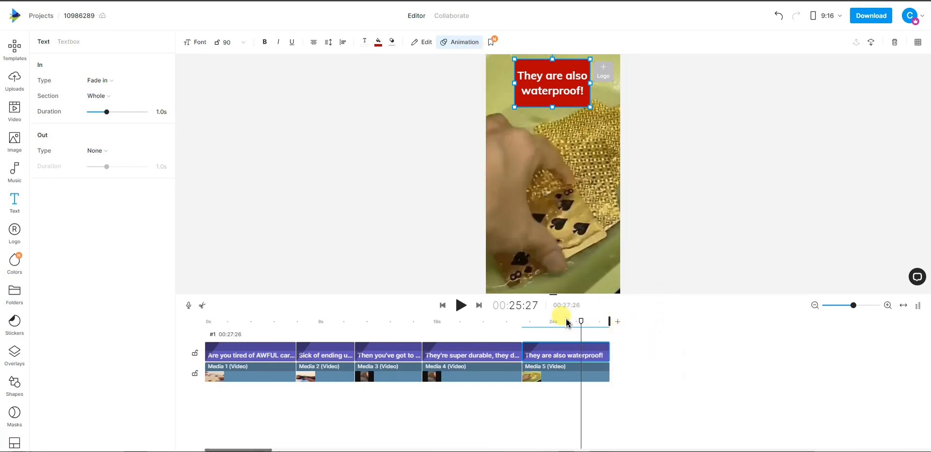
drag(584, 324, 518, 320)
click(462, 306)
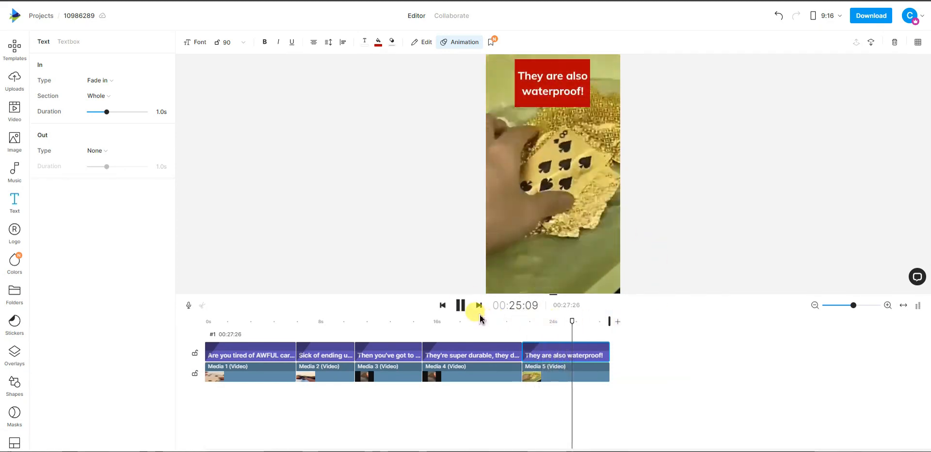
click(460, 305)
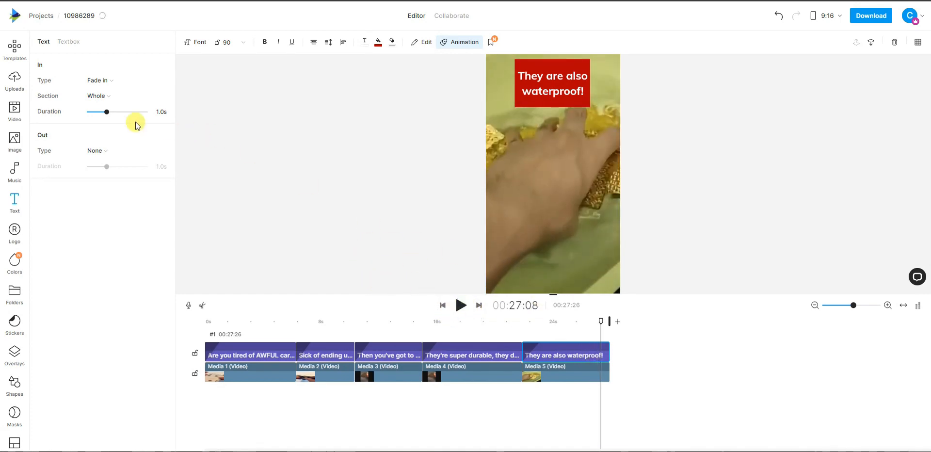
Step: Add the uploaded white.png directly after the fifth clip on the same track, trimmed to end at 32:05
click(14, 78)
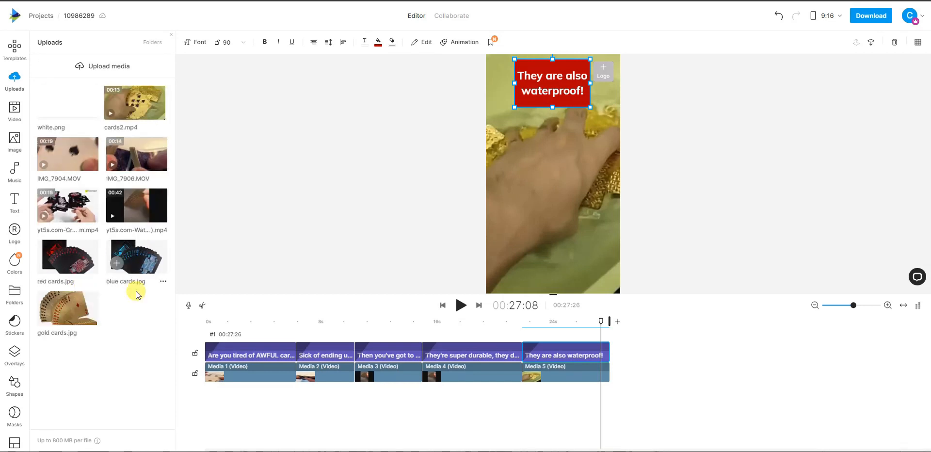
click(47, 110)
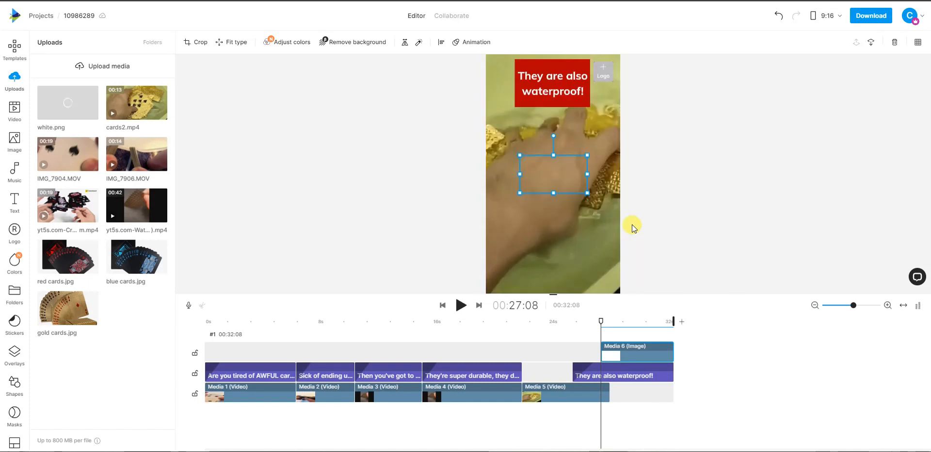
key(ctrl+z)
click(616, 321)
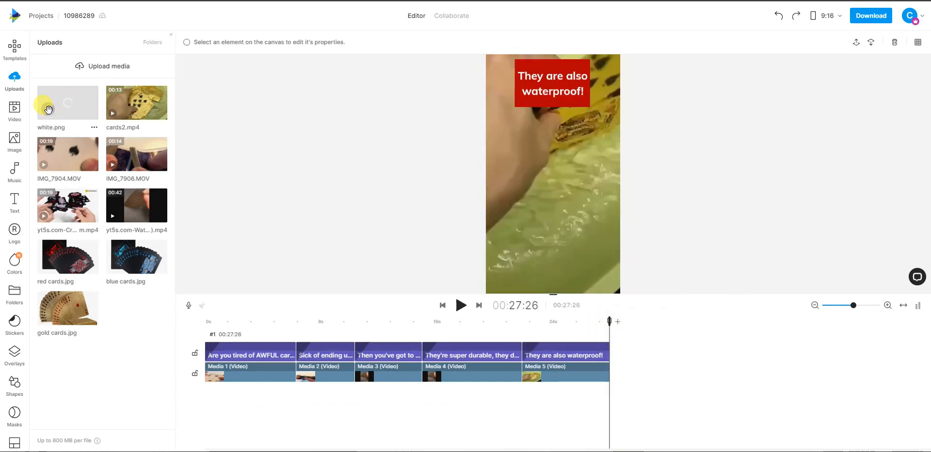
click(63, 103)
drag(650, 349, 679, 378)
click(683, 376)
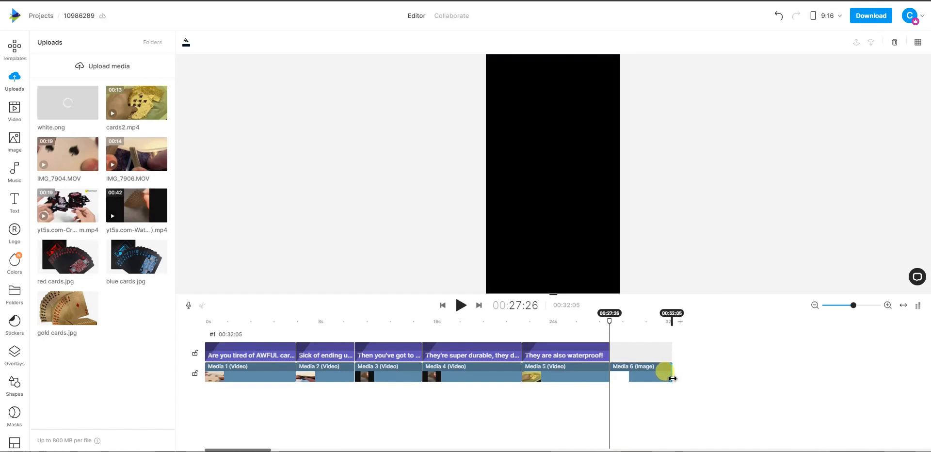
click(656, 371)
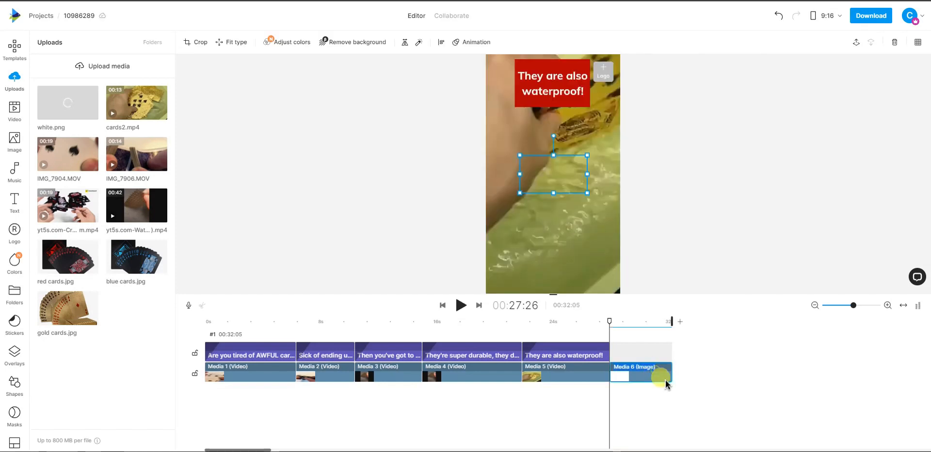
Step: Enlarge the white image so it covers the whole frame as a background
click(613, 321)
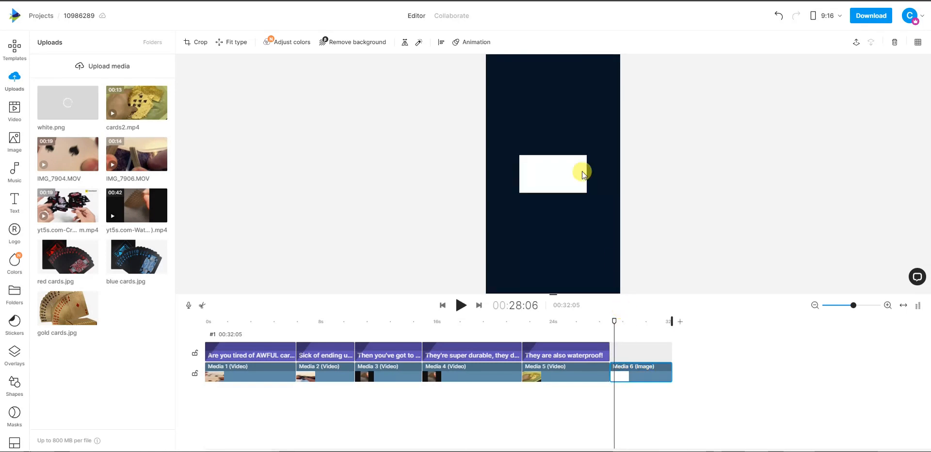
click(544, 178)
drag(544, 179, 572, 297)
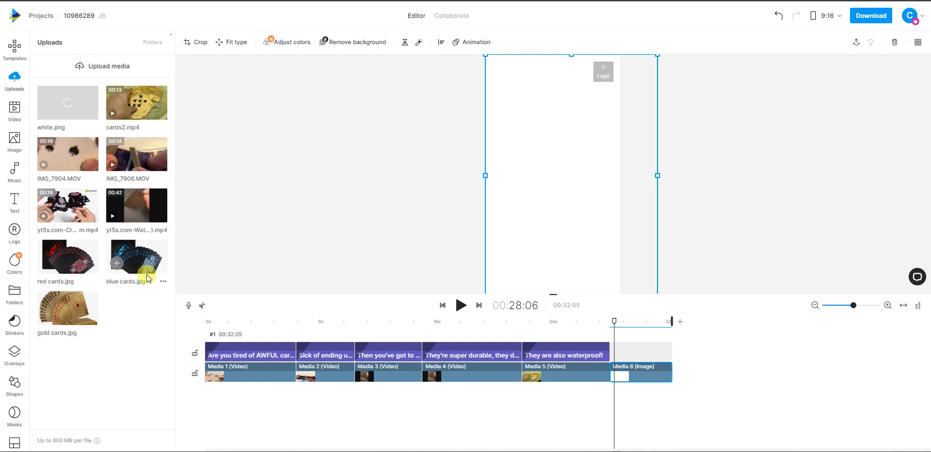
Step: Add the uploaded blue, red and gold cards images over the white background, moving the blue deck toward the frame's upper edge
click(118, 263)
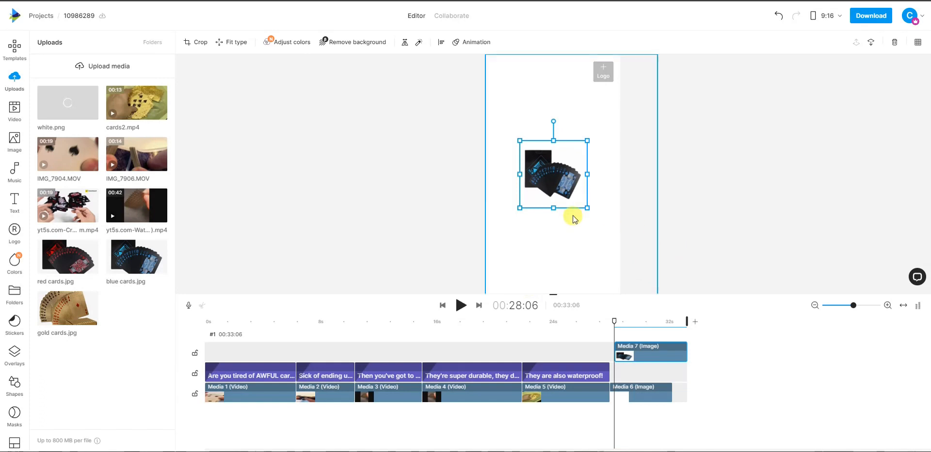
drag(565, 189, 561, 117)
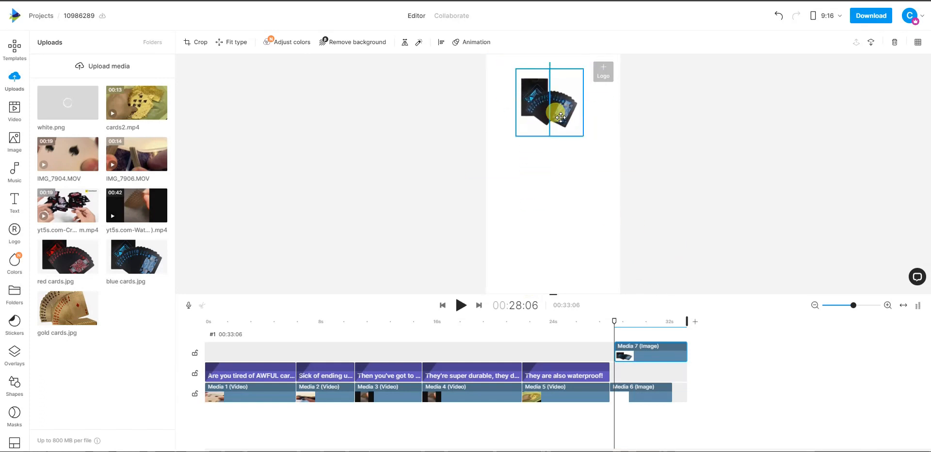
click(94, 269)
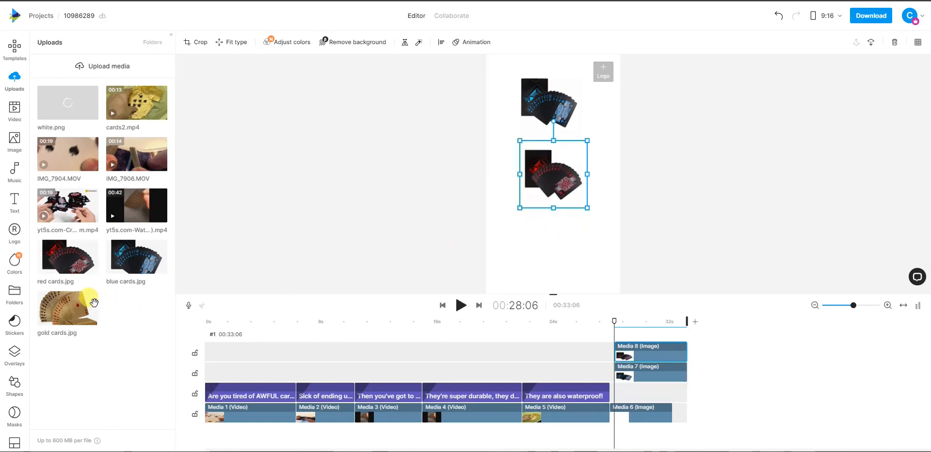
click(47, 316)
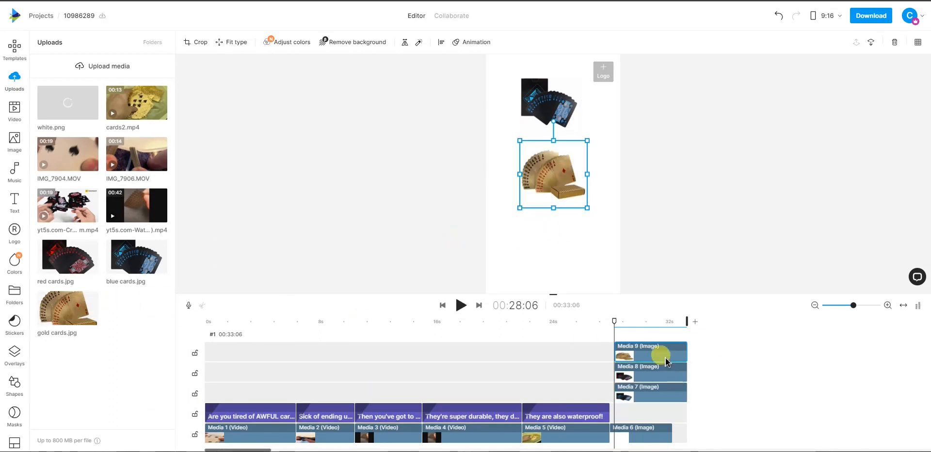
Step: Align the start and end of the three card images with the white background image on the timeline
drag(613, 320, 605, 323)
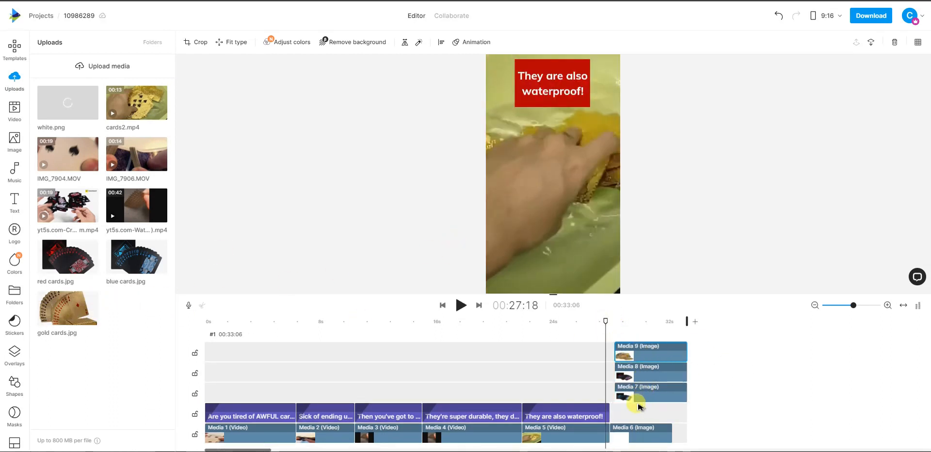
drag(638, 406, 647, 353)
drag(681, 397, 672, 351)
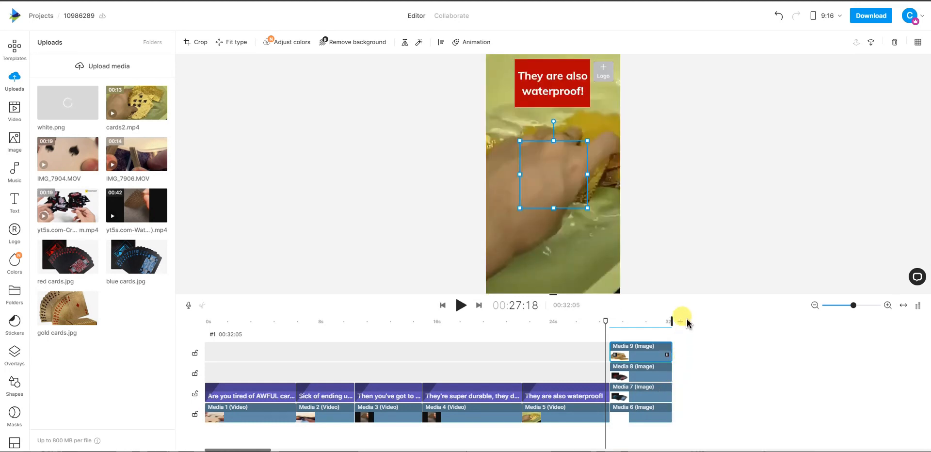
Step: Stack the card images in a vertical column, blue above red above gold, leaving room for a heading above them
drag(606, 321, 614, 324)
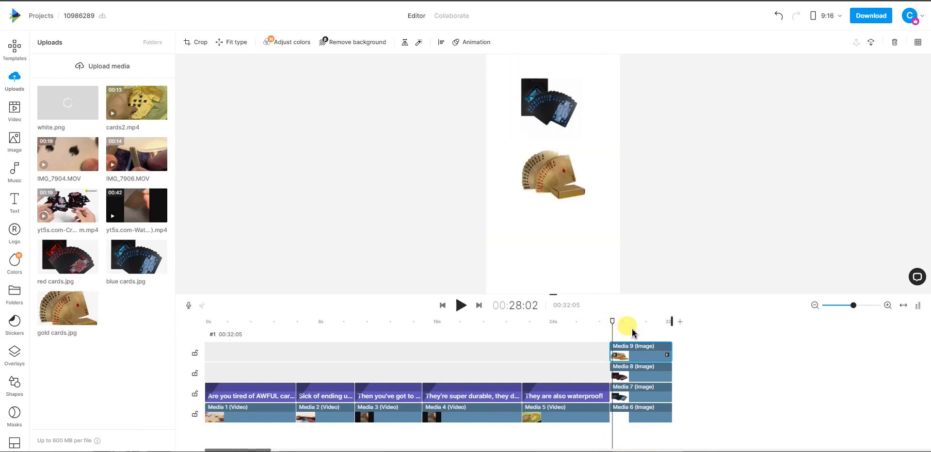
click(620, 374)
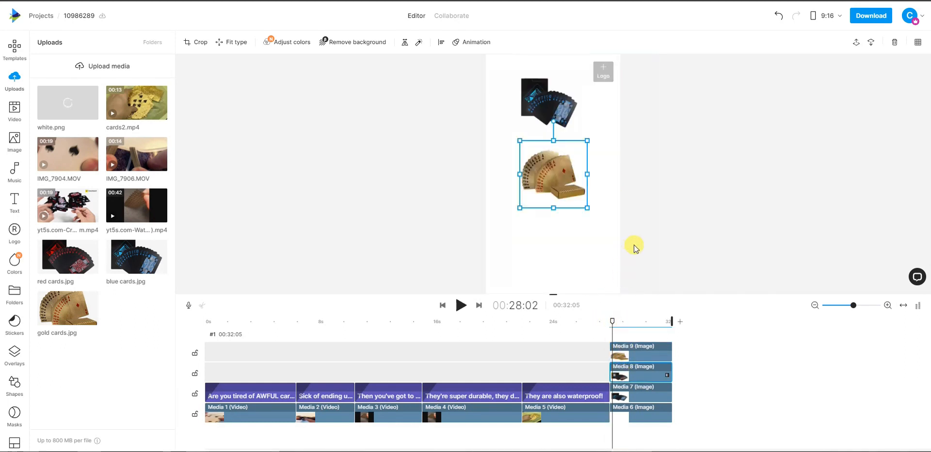
click(636, 378)
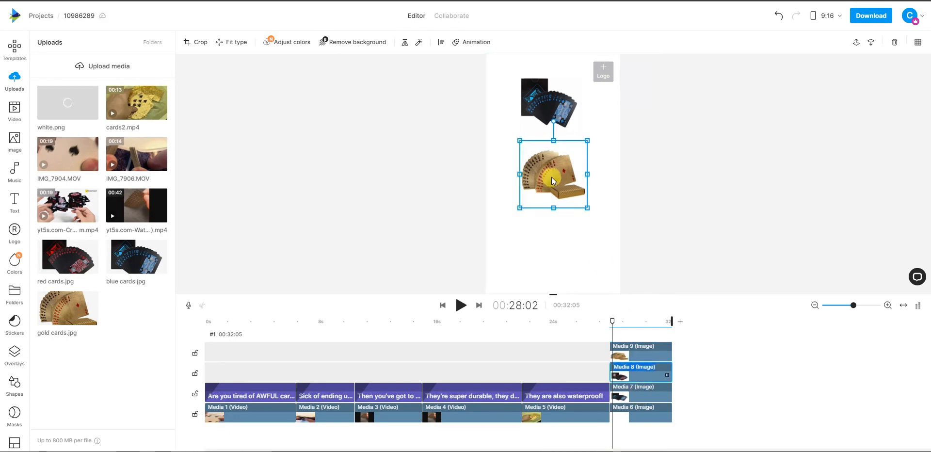
drag(552, 181, 553, 251)
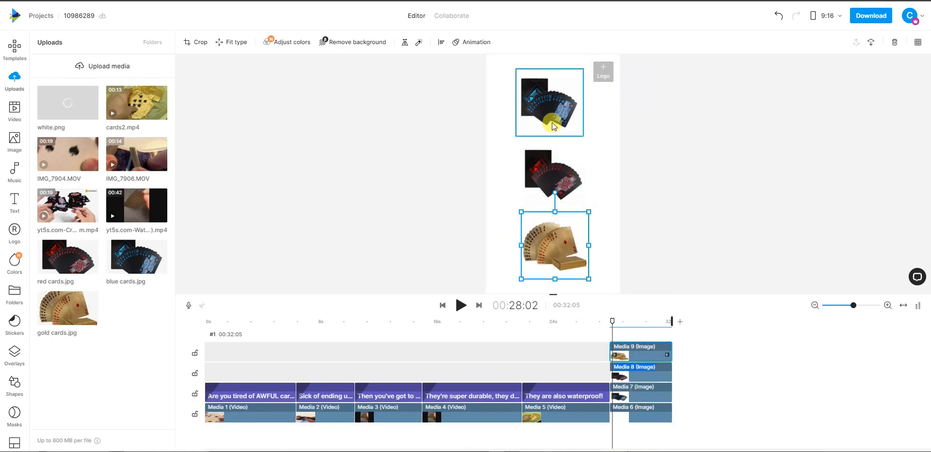
drag(553, 126, 552, 121)
drag(556, 179, 556, 188)
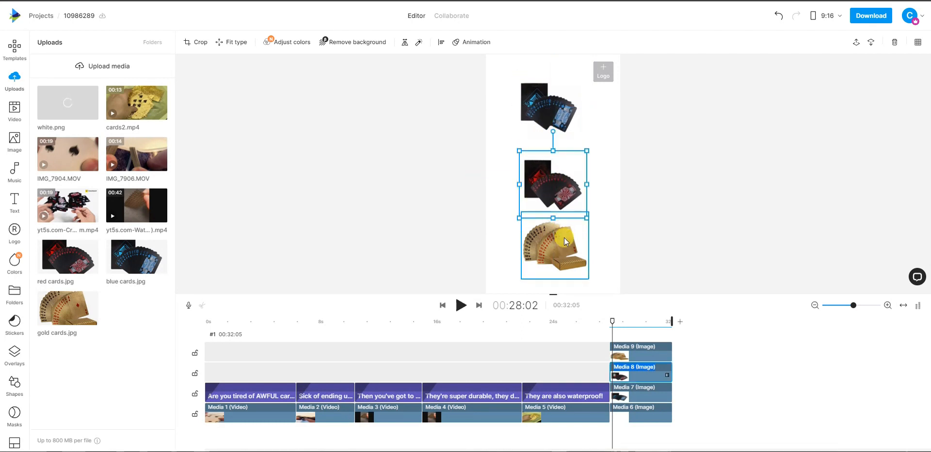
drag(565, 241, 563, 256)
drag(557, 181, 558, 195)
drag(545, 130, 545, 143)
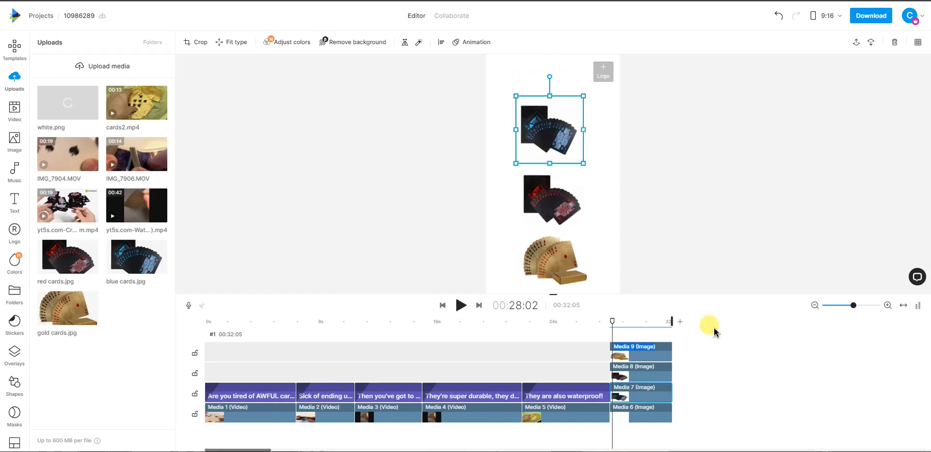
Step: Add a heading reading "Decks come in 3 different colors", timed to match the white background image
click(16, 198)
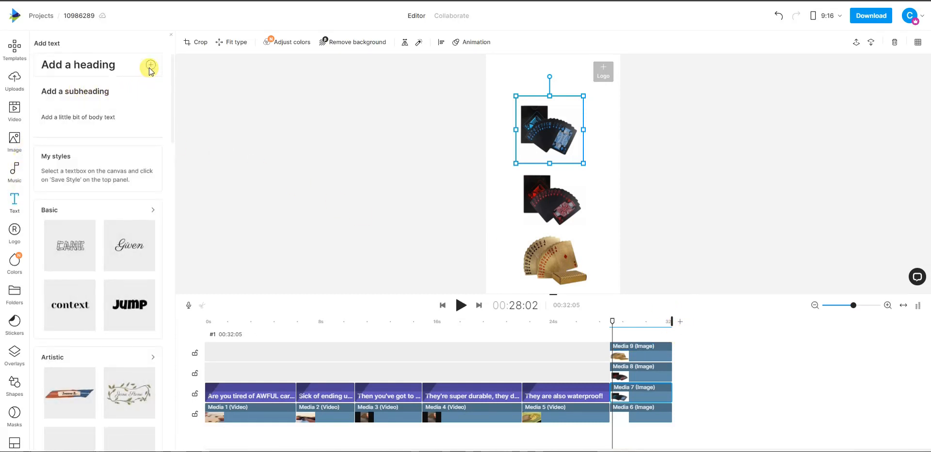
click(151, 66)
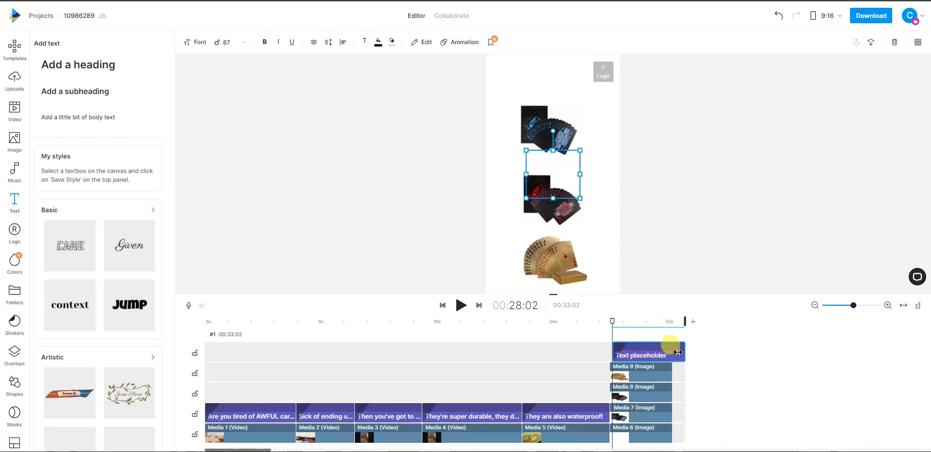
drag(612, 323, 597, 323)
drag(646, 351, 672, 355)
double_click(547, 179)
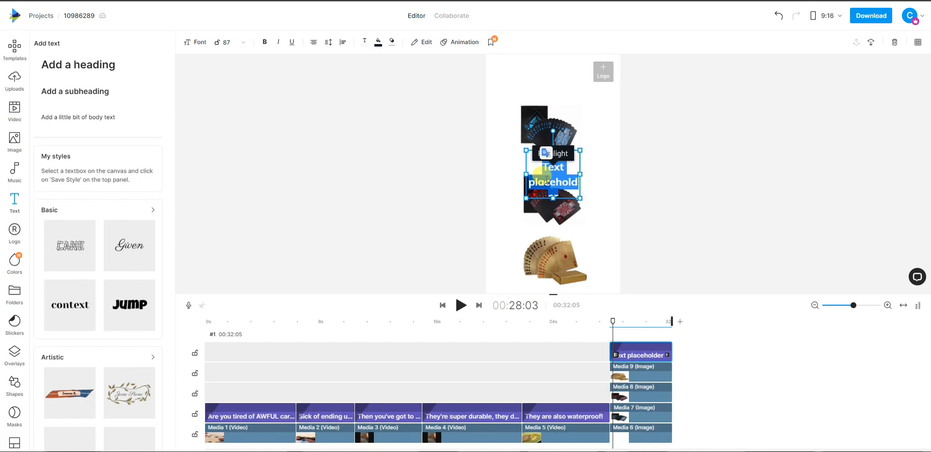
key(BackSpace)
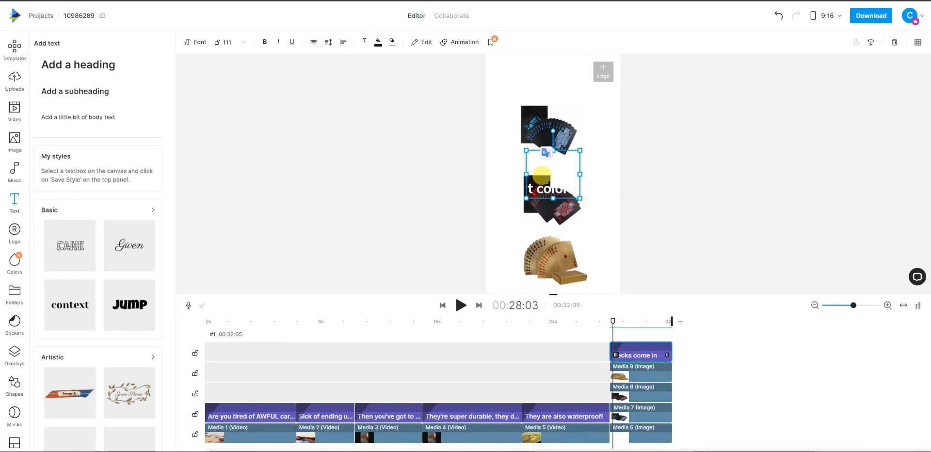
Step: Place the new heading above the blue deck, fill its textbox with project color #B40101 and widen it to font size 96
drag(542, 153, 513, 61)
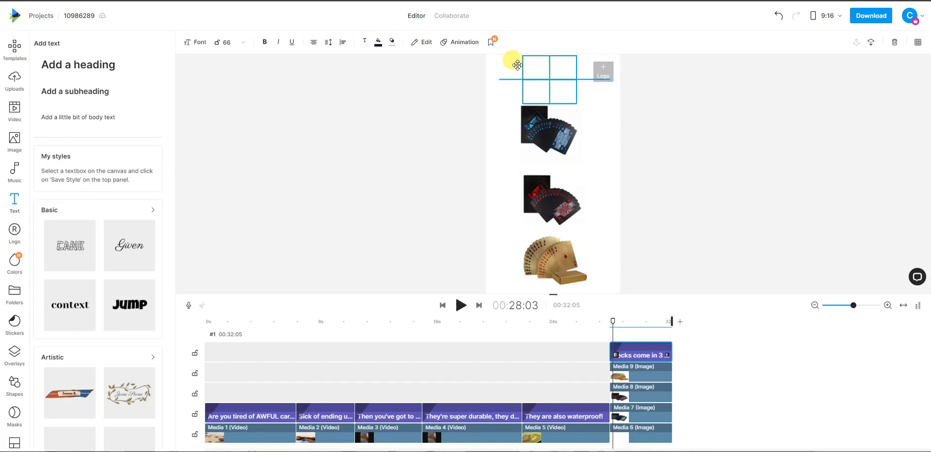
click(378, 41)
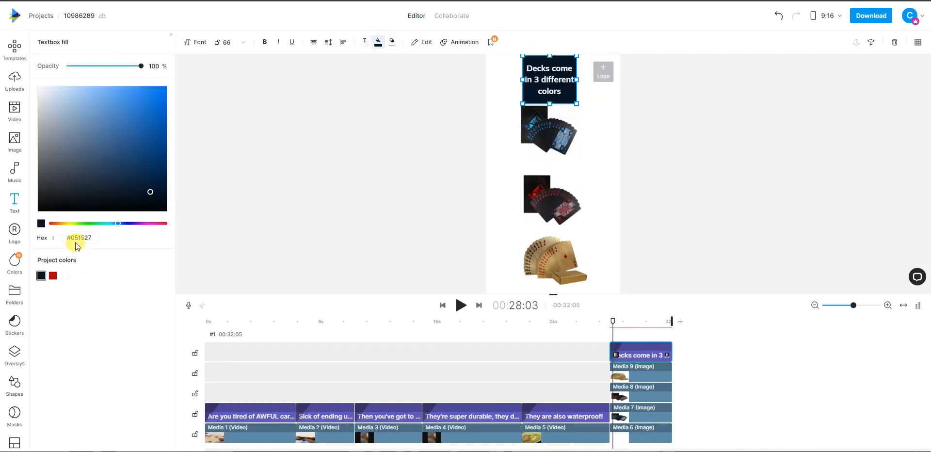
click(52, 276)
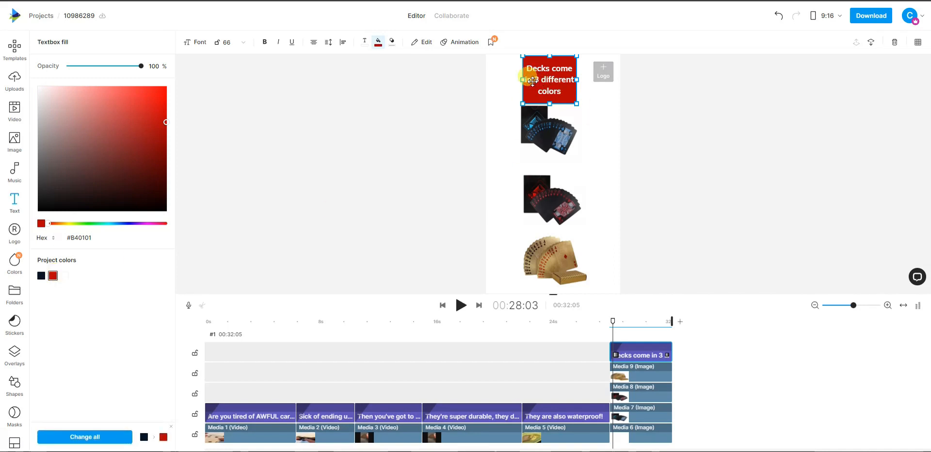
drag(524, 75, 504, 81)
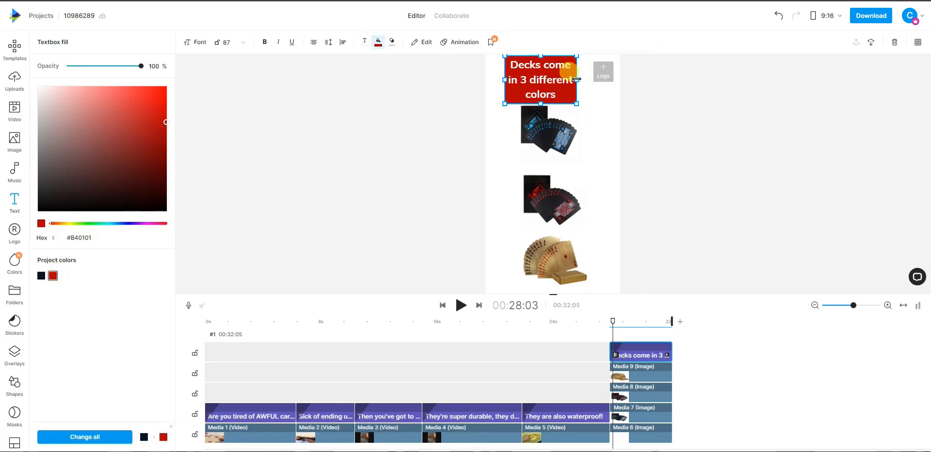
drag(578, 79, 602, 79)
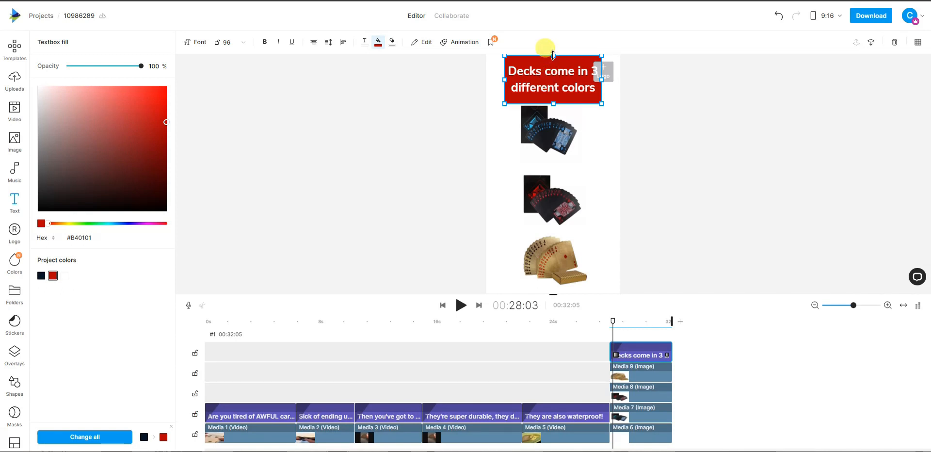
drag(553, 55, 547, 77)
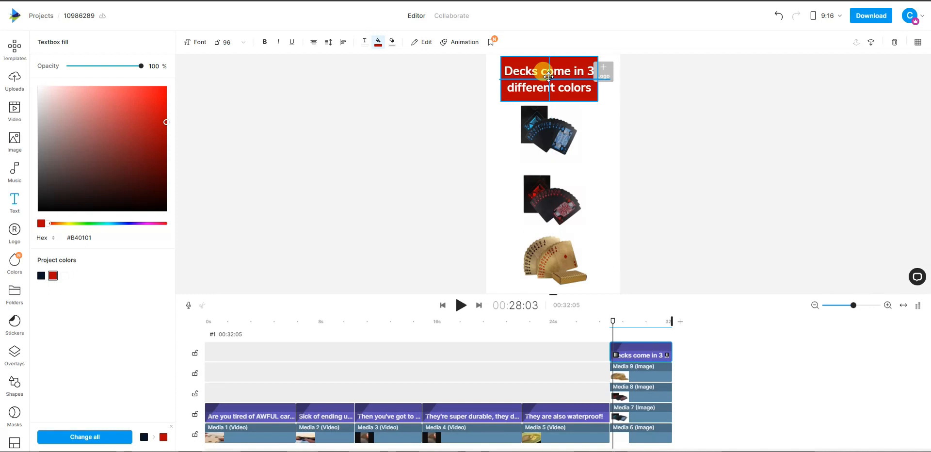
Step: Color the "Decks come in 3 different colors" text with project color #B40101 and set its textbox fill opacity to 0%
click(364, 42)
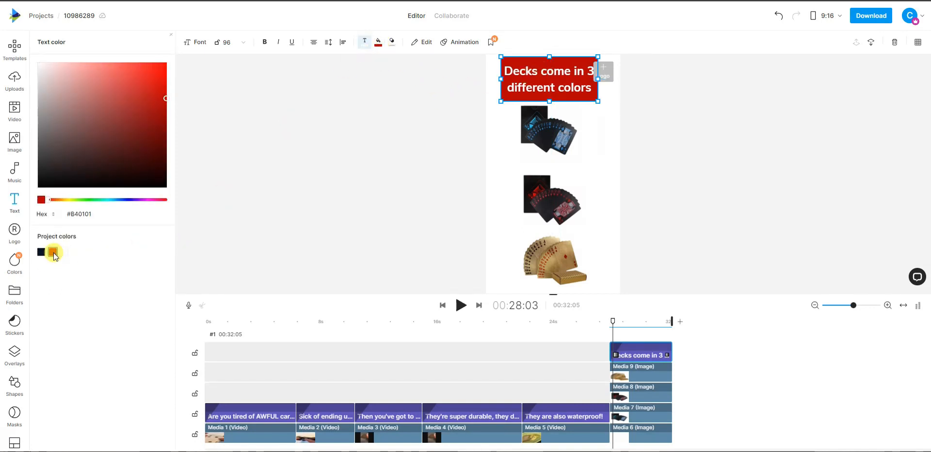
click(53, 252)
click(379, 41)
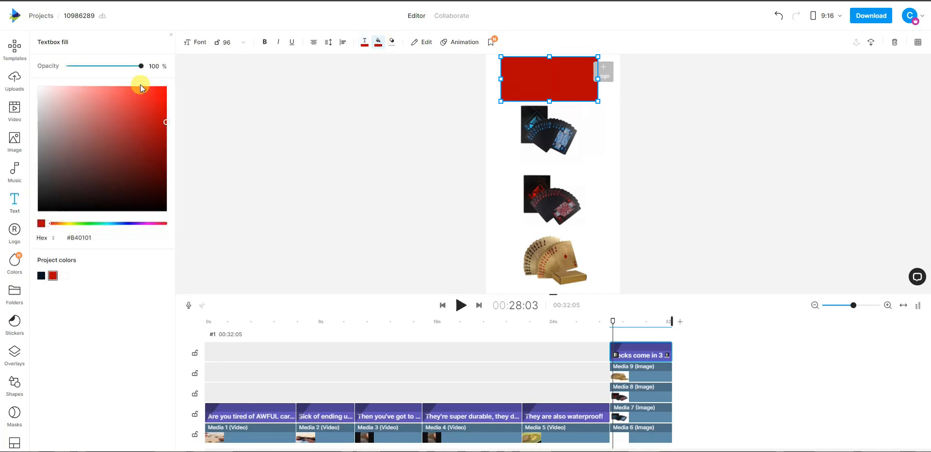
drag(132, 67, 88, 68)
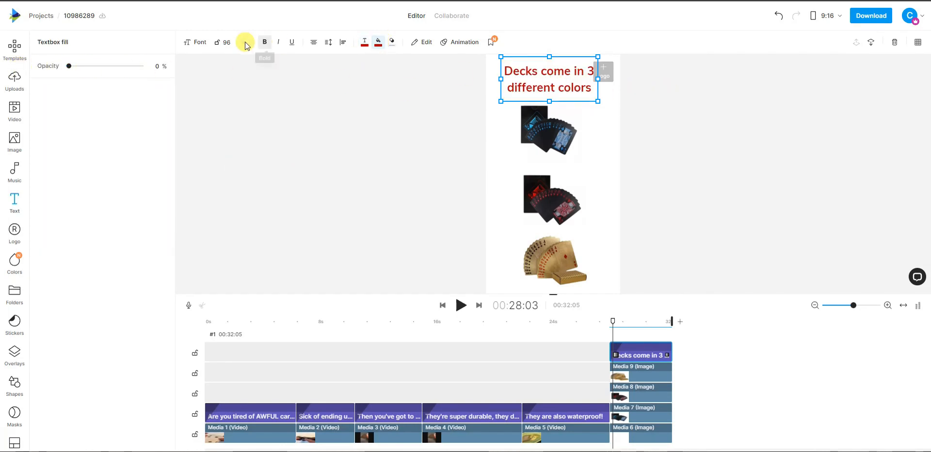
click(214, 68)
Step: Widen the heading's textbox on both sides to almost the full canvas width, enlarging its font size to 123
click(585, 89)
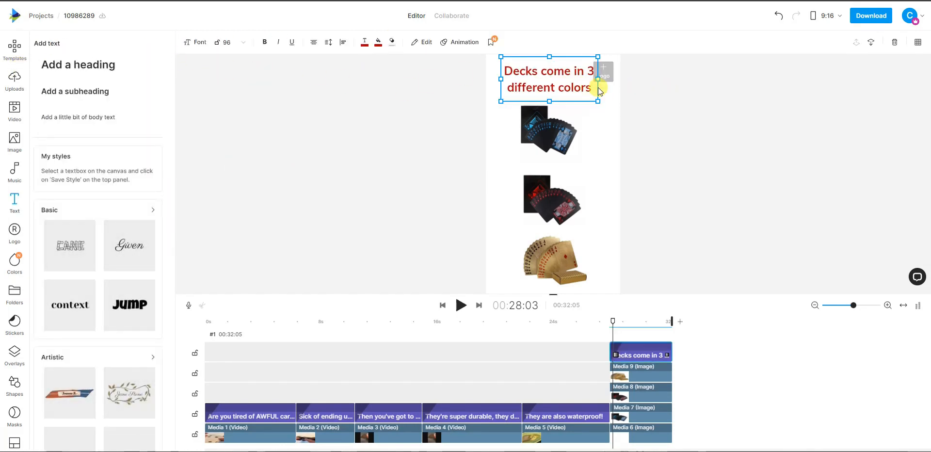
drag(597, 78, 607, 77)
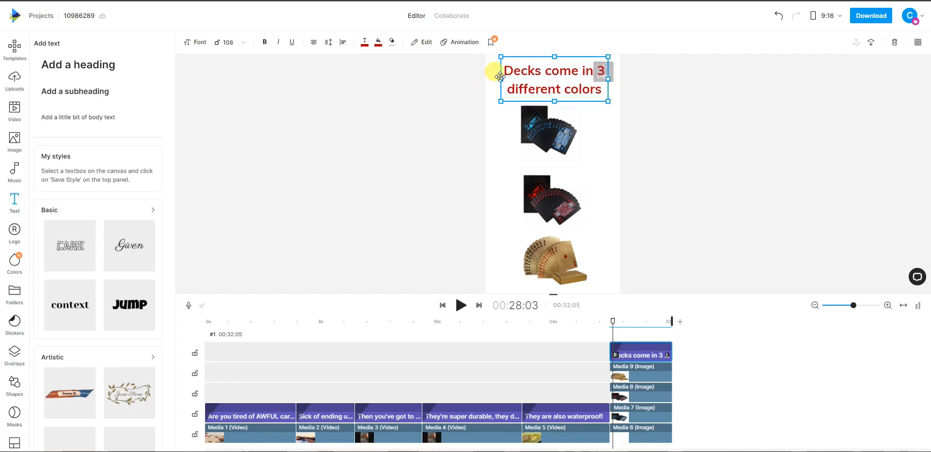
drag(500, 76, 492, 77)
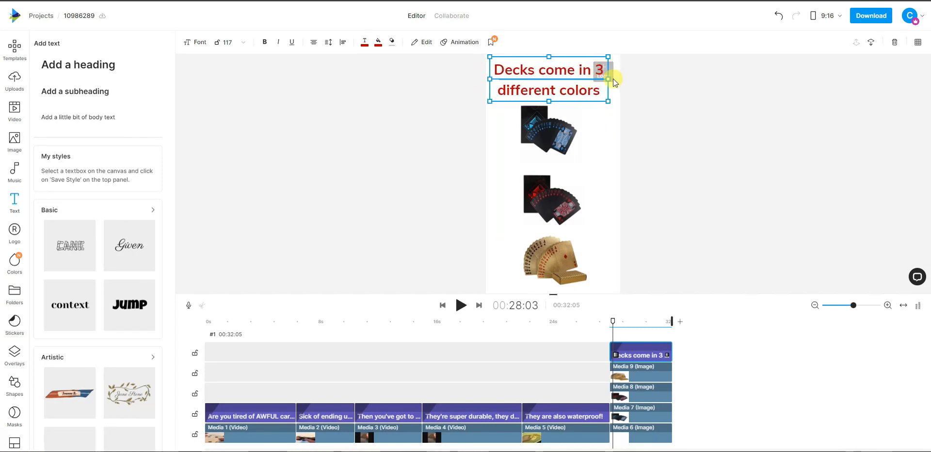
drag(615, 79, 621, 79)
Step: Apply a Fade in text animation to the three-colors heading and preview the white scene
click(462, 42)
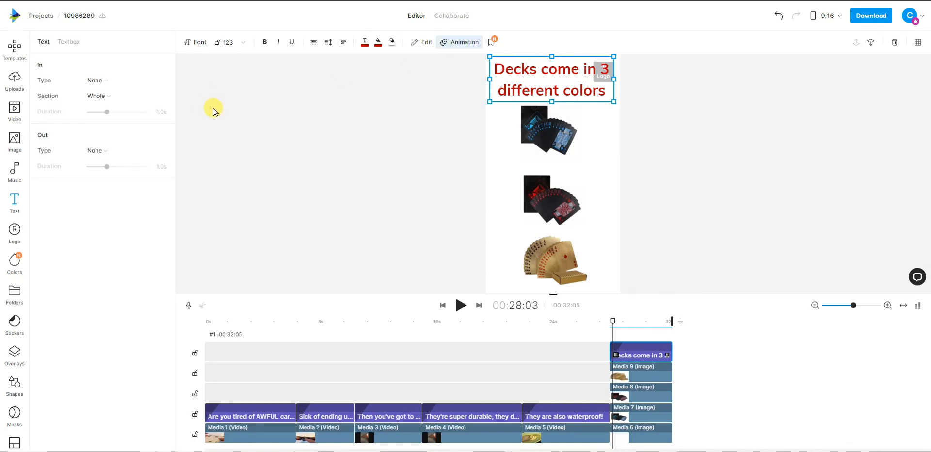
click(112, 81)
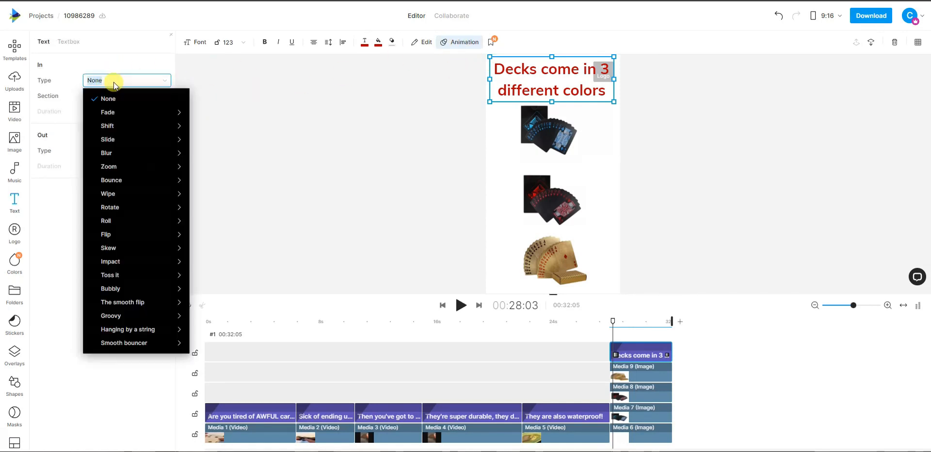
mouse_move(154, 112)
click(242, 106)
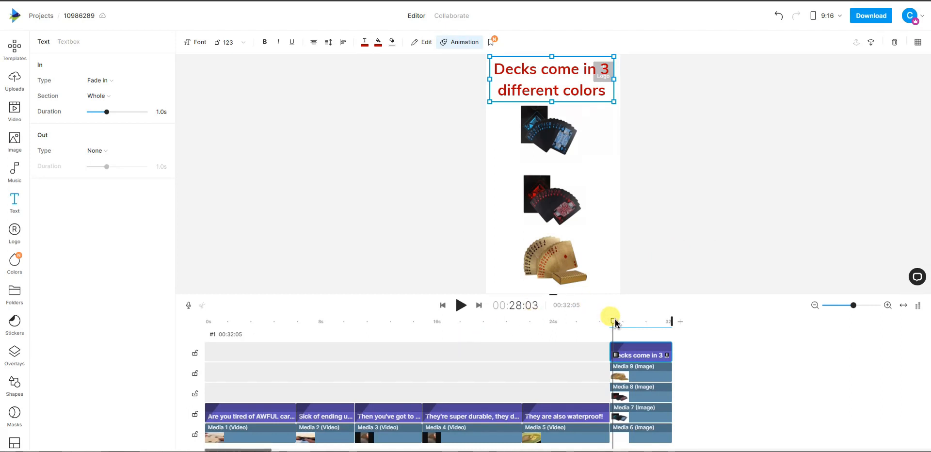
drag(611, 326, 589, 322)
click(460, 304)
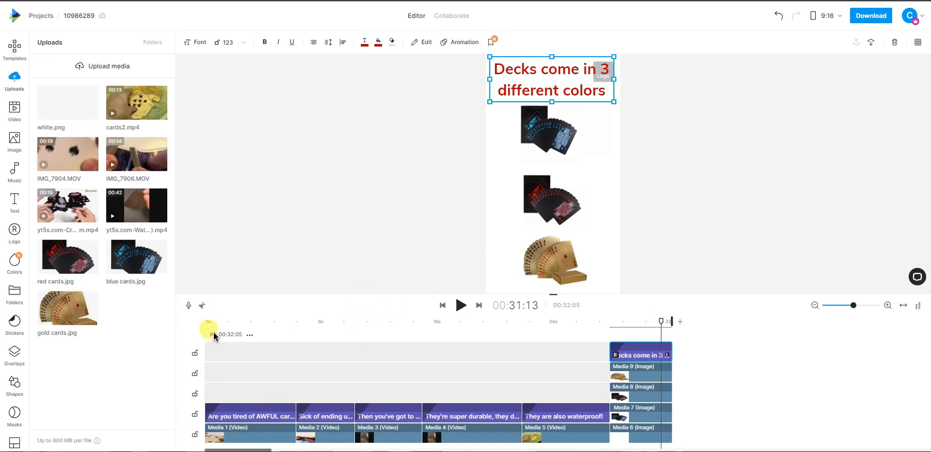
Step: Add the uploaded 42-second card video, trimmed to run from 00:37:25 to 00:41:76
click(220, 225)
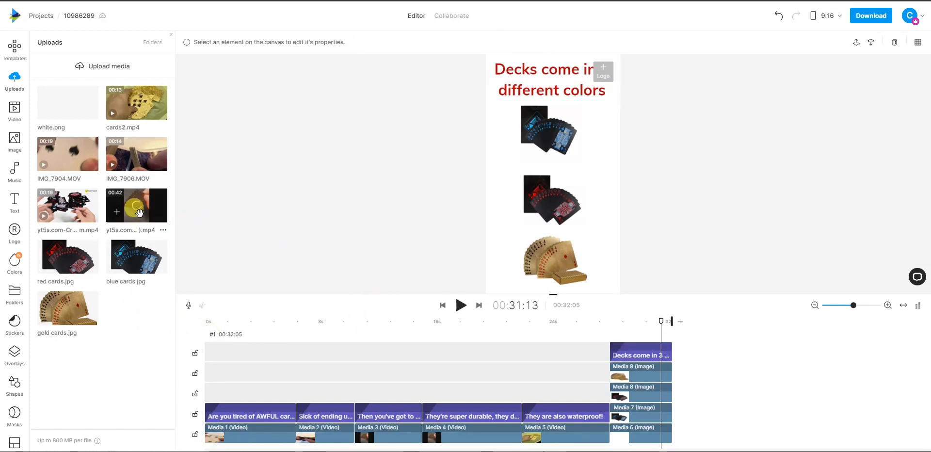
click(118, 210)
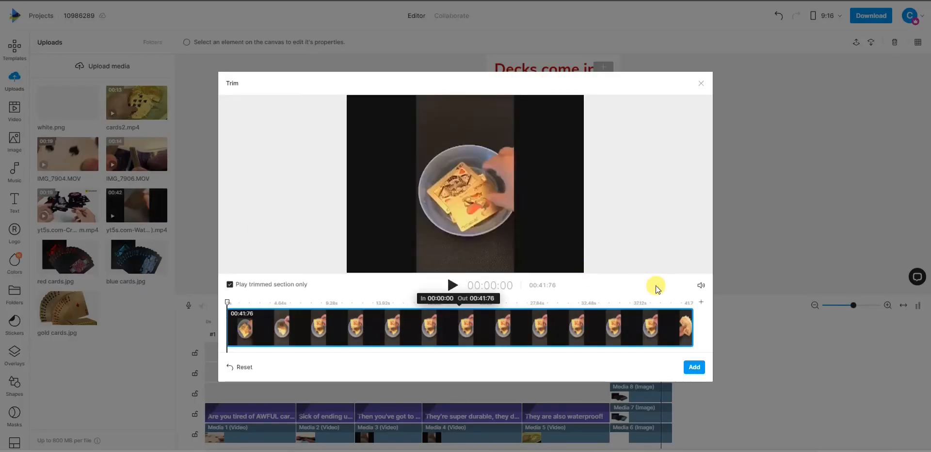
drag(227, 327, 641, 325)
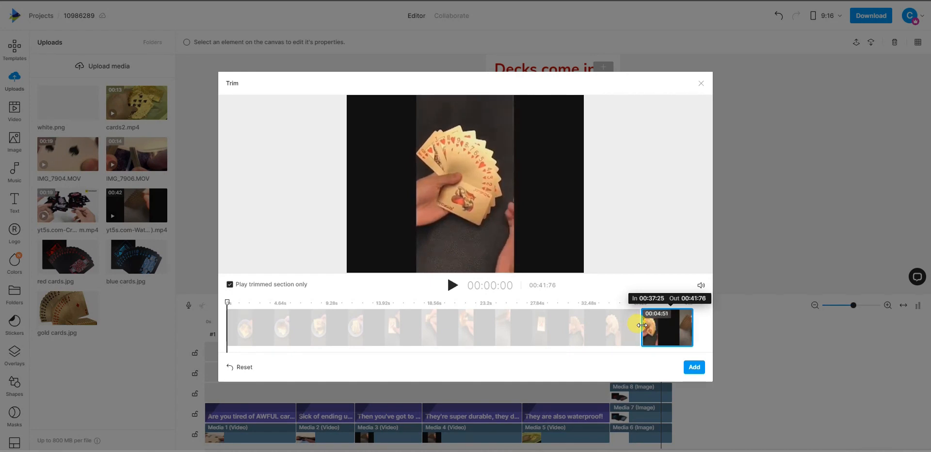
click(695, 367)
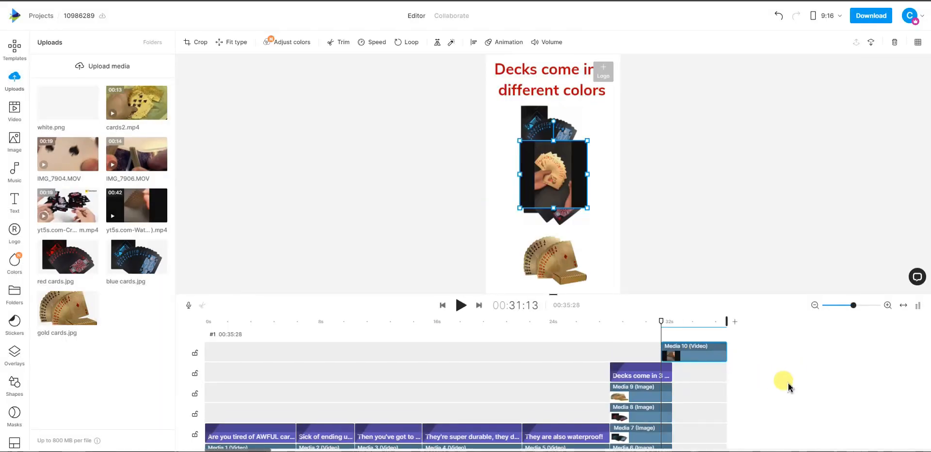
Step: Place the new clip on the main track directly after the white background image and enlarge it to fill the canvas
drag(708, 358, 717, 398)
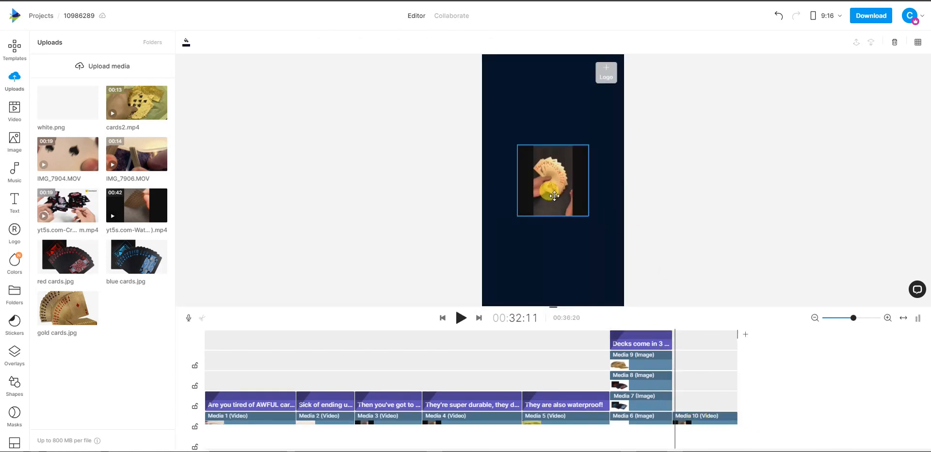
drag(552, 192, 510, 84)
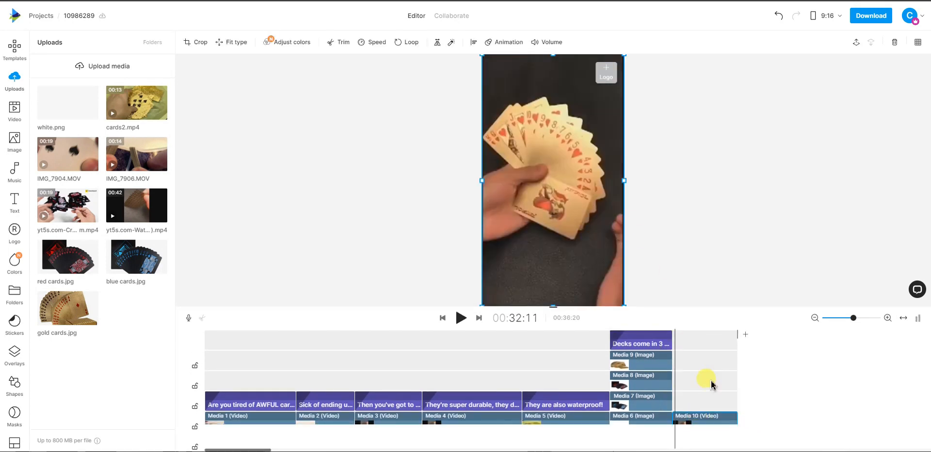
click(685, 259)
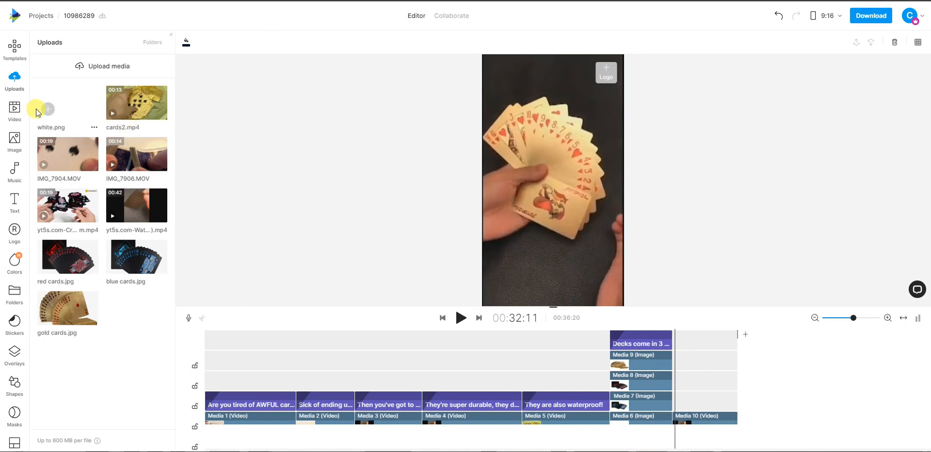
Step: Add a heading on the text track above the final card clip, matching the clip's start and end
click(23, 202)
click(78, 65)
drag(709, 344, 737, 388)
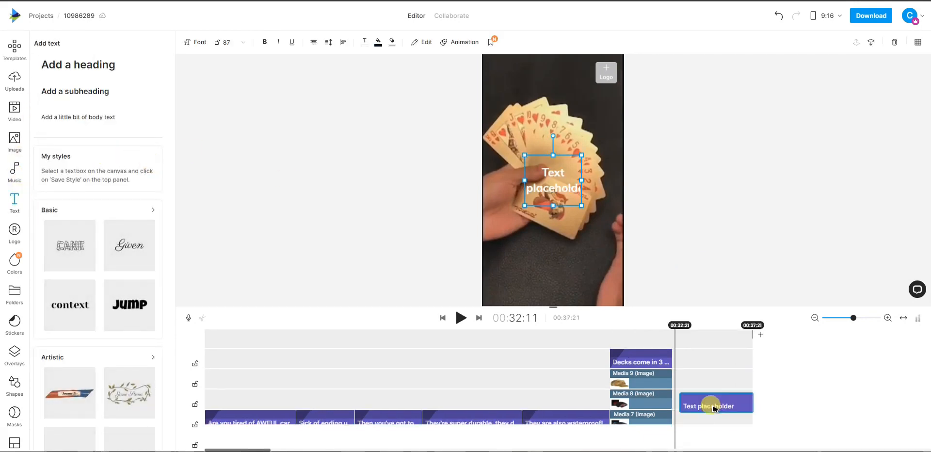
click(746, 386)
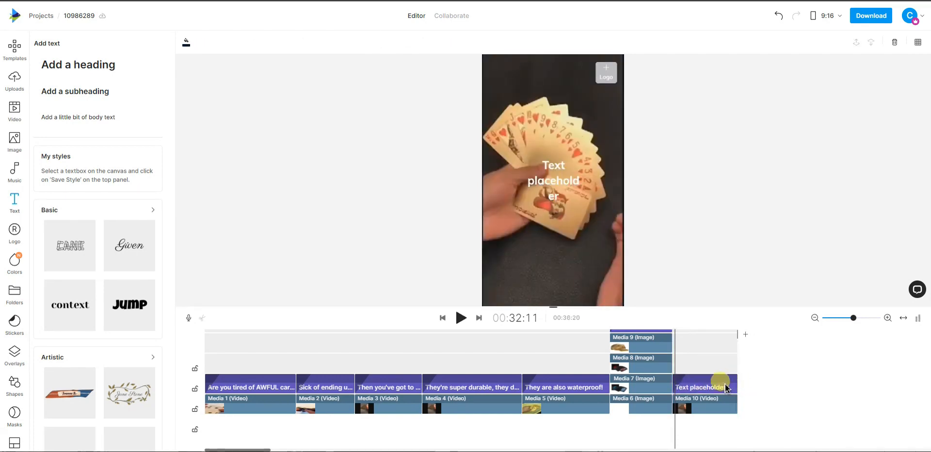
Step: Move the heading below the card fan, change it to "Say goodbye to weak, flimsy cards for good!" and widen it to font size 87
click(726, 388)
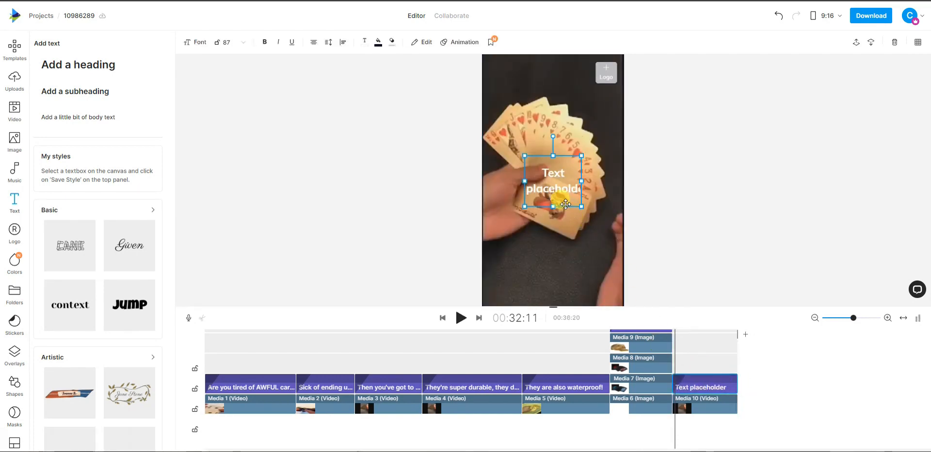
drag(565, 203, 559, 291)
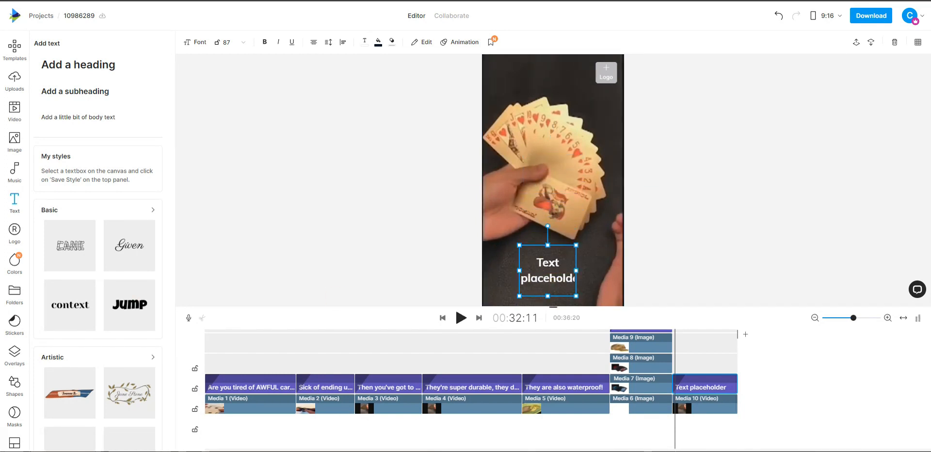
double_click(551, 276)
text(Say goodbye to weak, flimsy cards for good!)
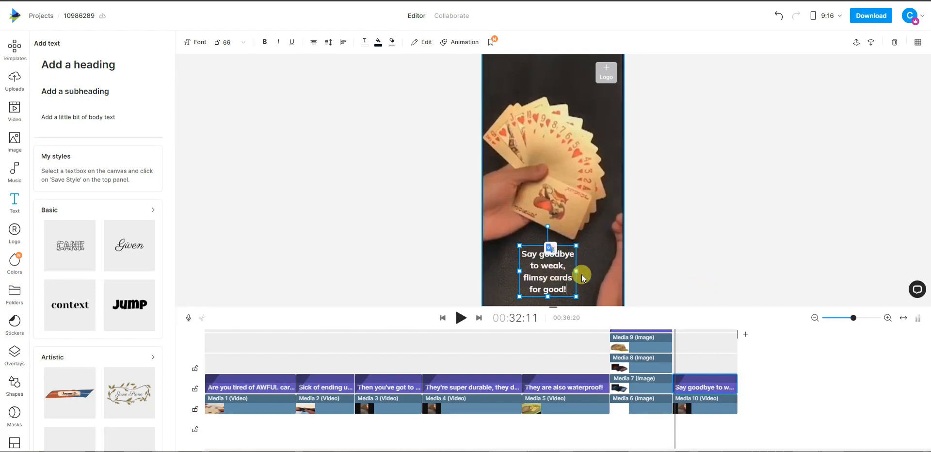
drag(577, 270, 607, 271)
drag(519, 270, 499, 271)
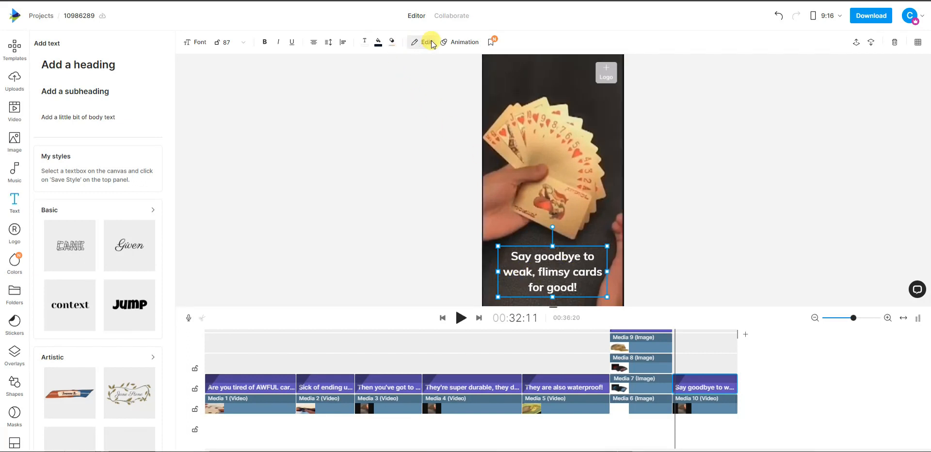
Step: Fill the "Say goodbye" heading's textbox with project color #B40101 and apply a Fade in text animation
click(379, 42)
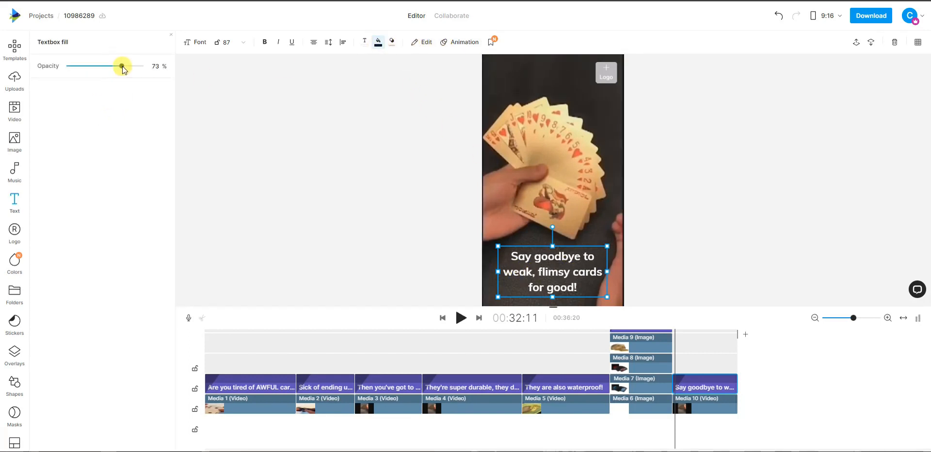
click(53, 276)
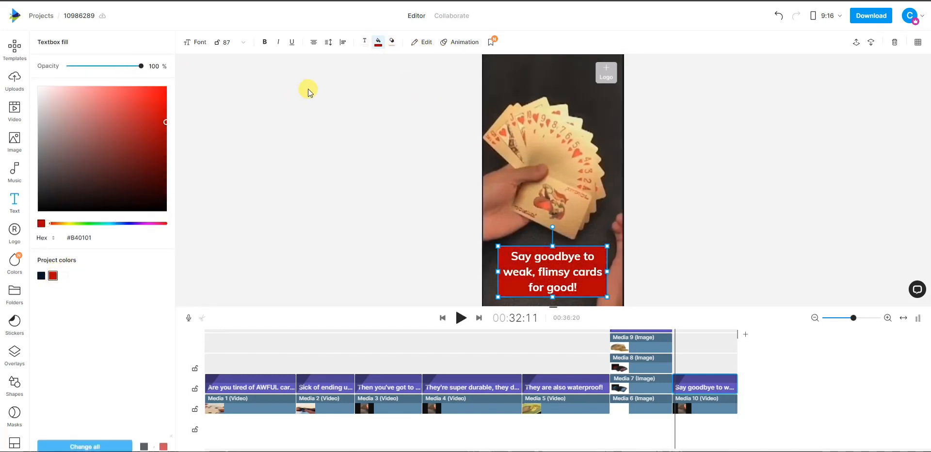
click(426, 48)
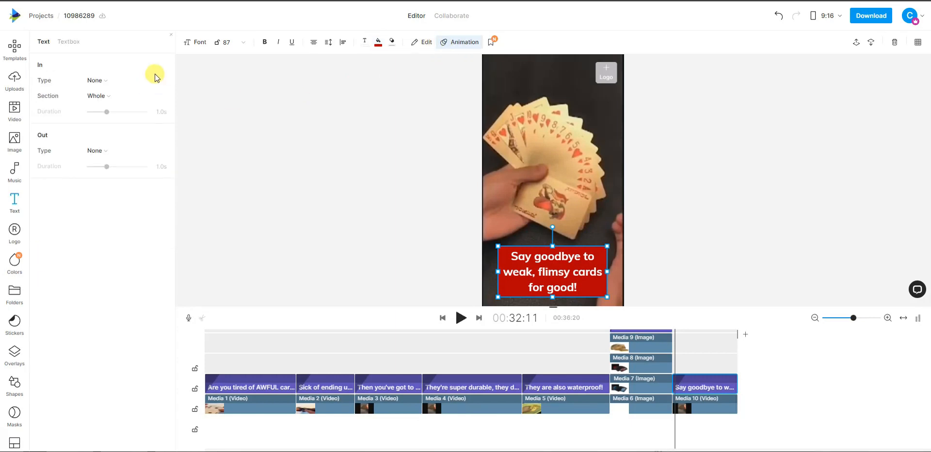
click(100, 80)
mouse_move(182, 112)
click(208, 104)
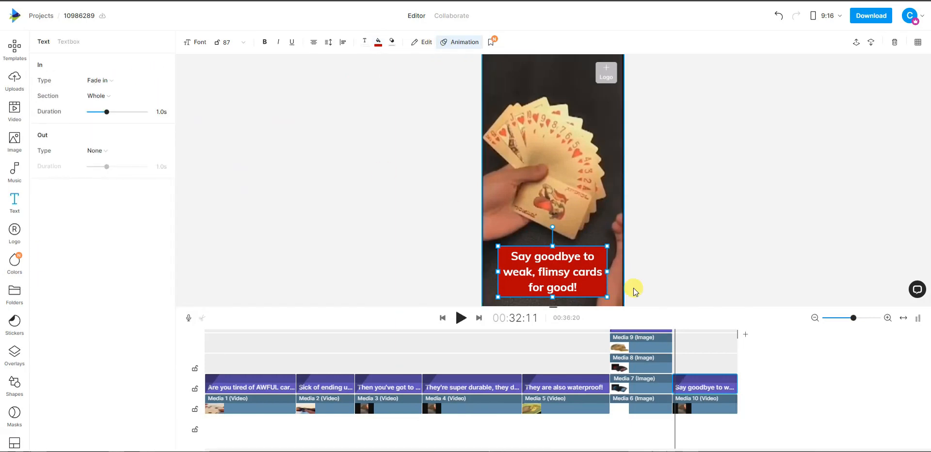
Step: Preview the final scene and move the "Say goodbye" heading to the top of the video frame, centered horizontally
click(460, 318)
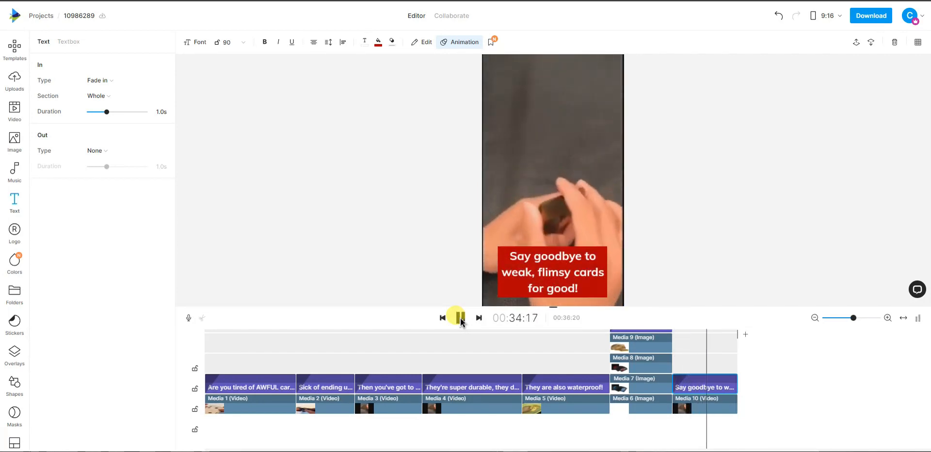
click(583, 282)
drag(576, 285, 578, 98)
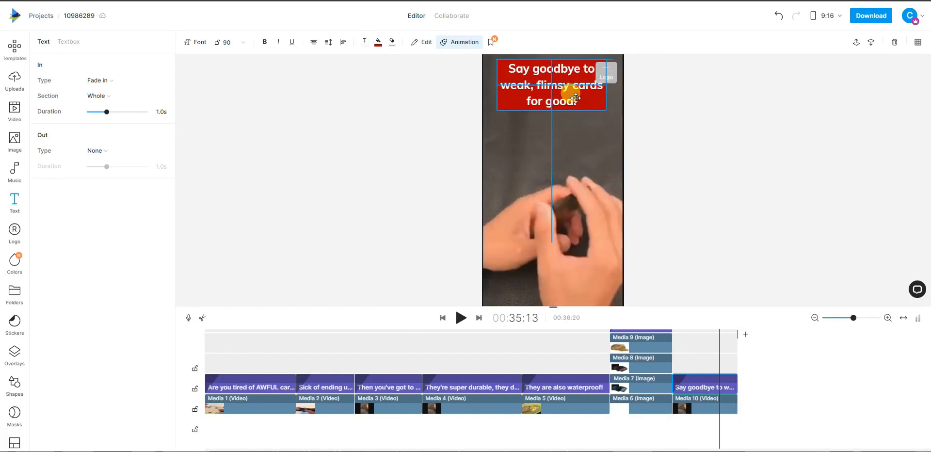
drag(576, 98, 576, 99)
Step: Replay the final scene from its start to check the heading's fade-in and find where the card fan ends
click(461, 318)
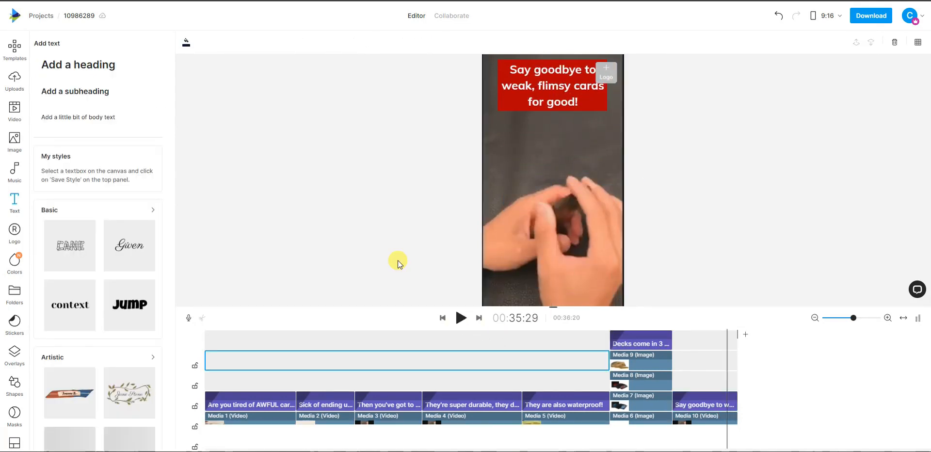
key(Left)
key(Left)
key(Left)
key(Left)
key(Left)
key(Left)
key(Left)
key(Left)
key(Left)
key(Left)
key(Left)
key(Left)
key(Left)
key(Left)
key(Left)
key(Left)
key(Left)
key(Left)
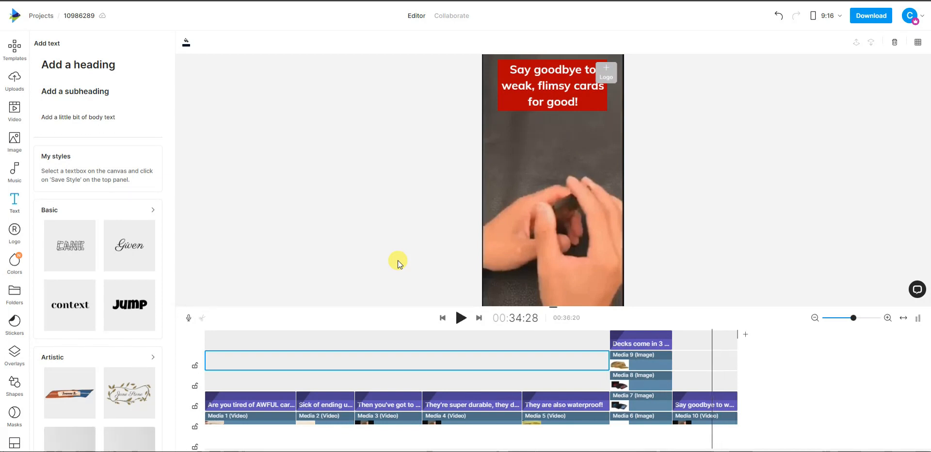
key(Left)
key(Left)
key(Left)
key(Left)
key(Left)
key(Left)
key(Left)
key(Left)
key(Left)
key(Left)
key(Left)
key(Left)
key(Left)
key(Left)
key(Left)
key(Left)
key(Left)
key(Left)
key(Left)
key(Left)
key(space)
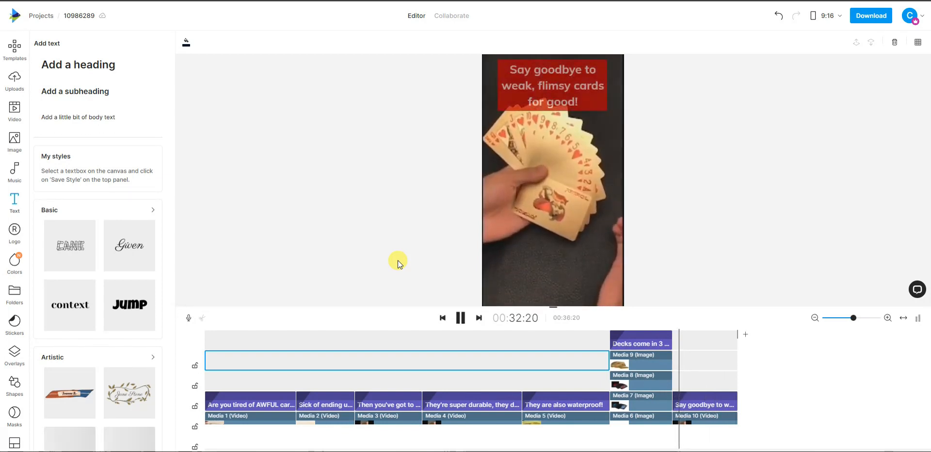
key(space)
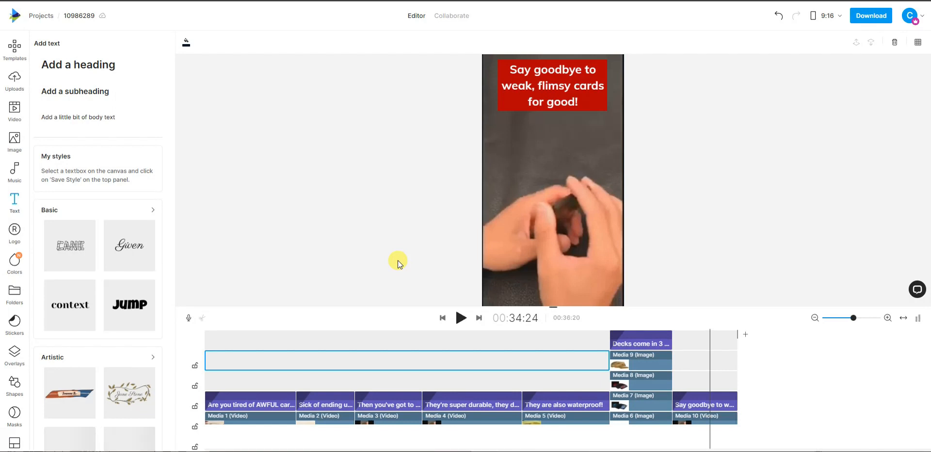
Step: Split the closing video clip and the "Say goodbye" heading on the timeline at 00:34:24
click(727, 420)
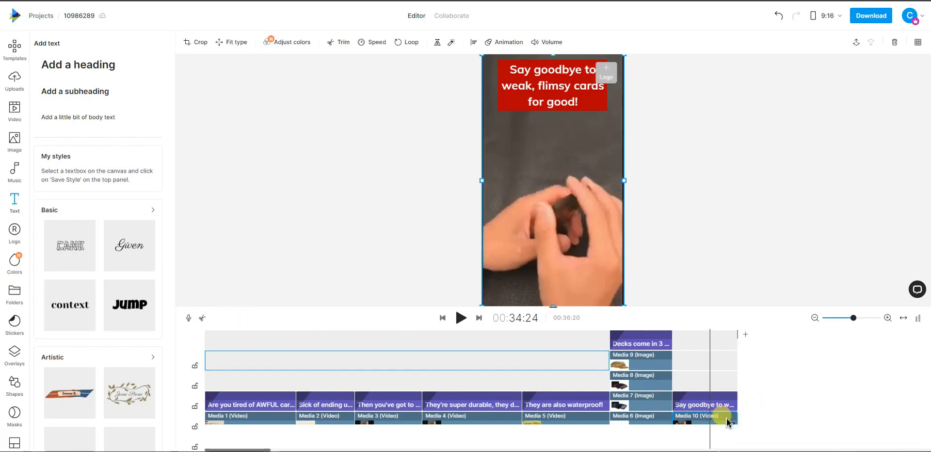
click(204, 320)
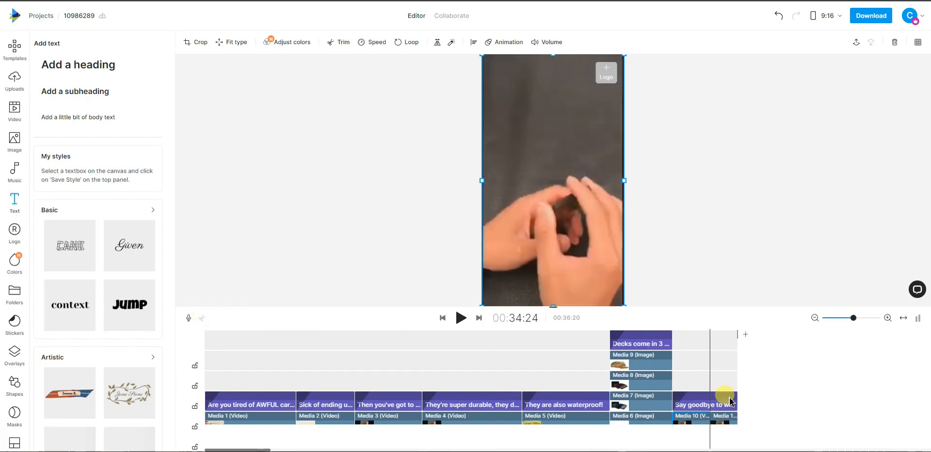
click(730, 403)
click(207, 318)
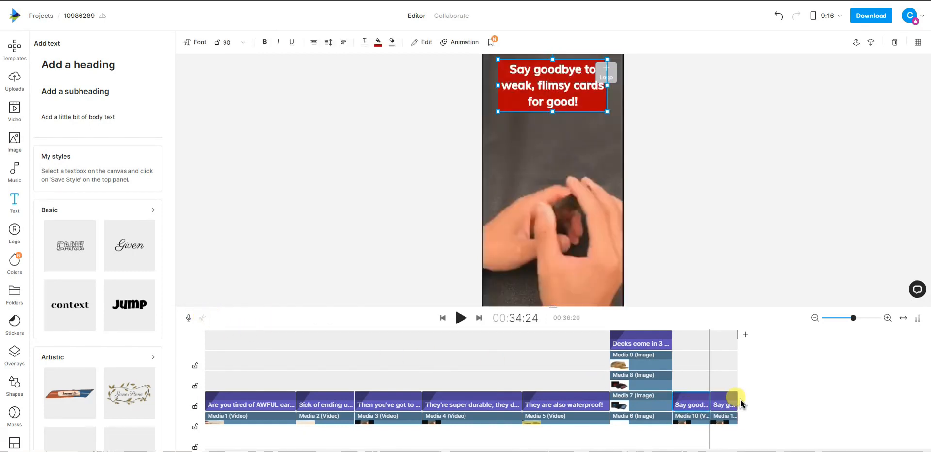
Step: Delete the parts of the "Say goodbye" heading and closing video after 00:34:24 and replay the shortened ending
right_click(740, 403)
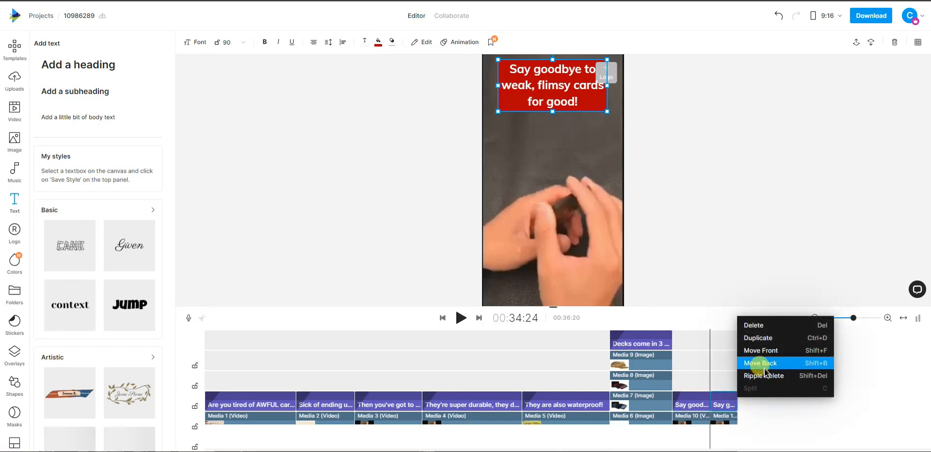
click(756, 325)
right_click(731, 422)
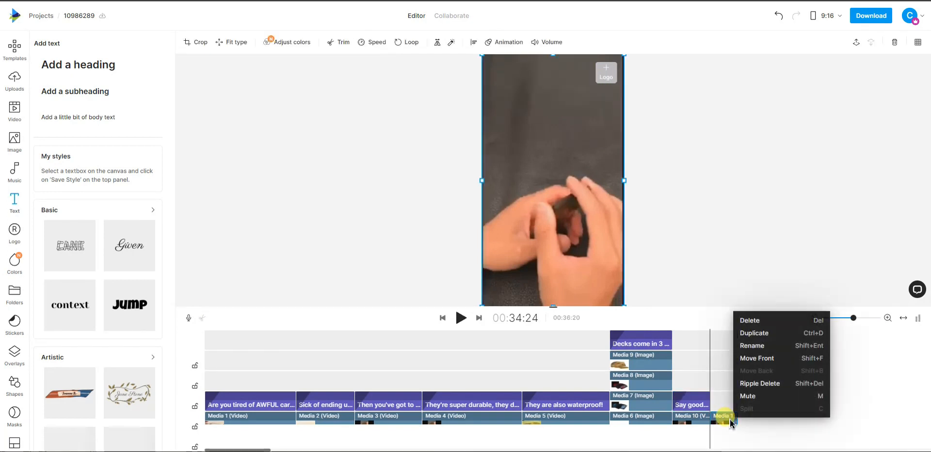
click(768, 321)
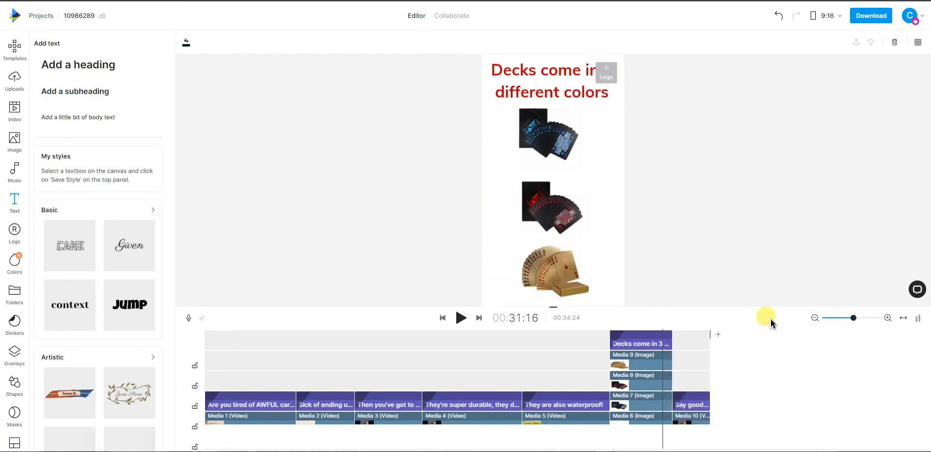
key(space)
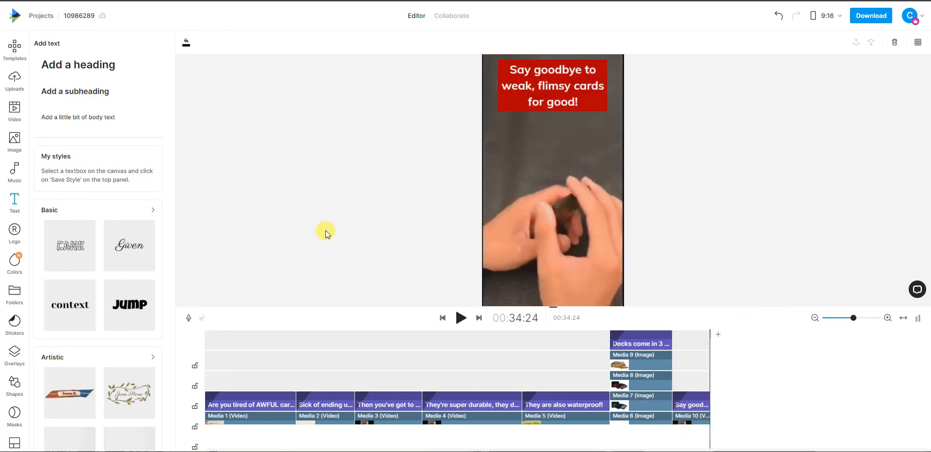
Step: Add white.png right after the last clip on the main video track and enlarge it to cover the whole video frame
click(16, 79)
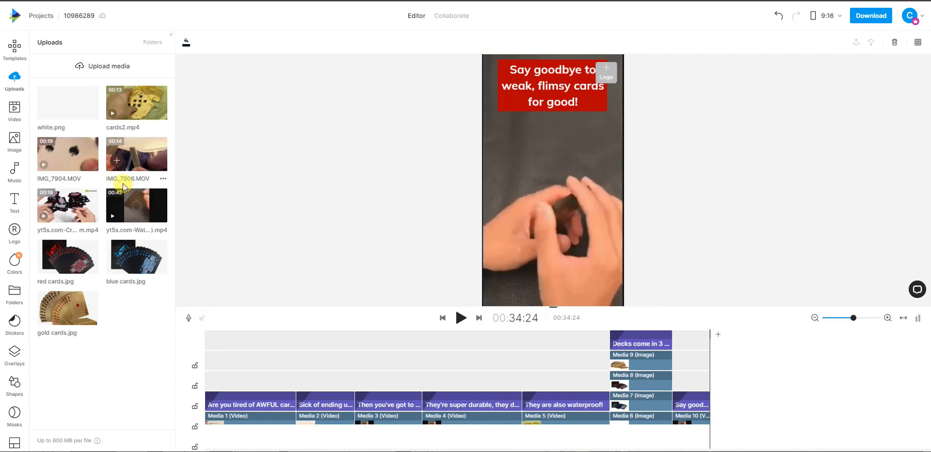
click(50, 110)
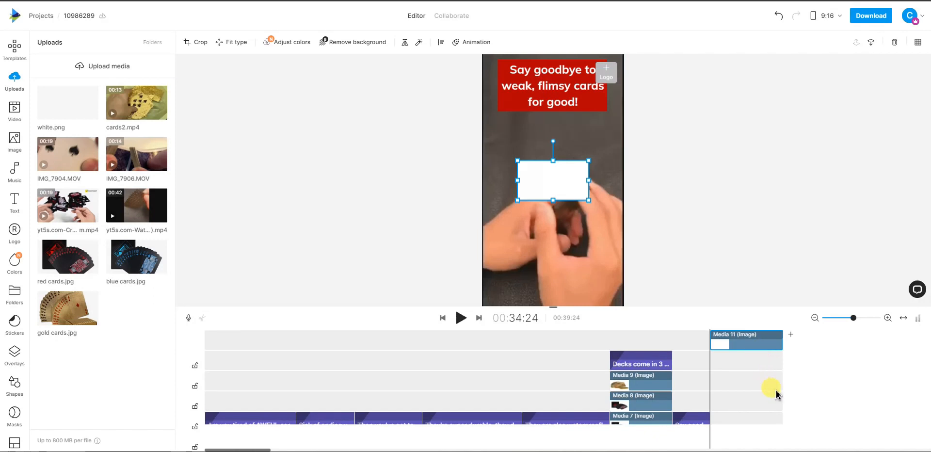
drag(733, 334, 740, 395)
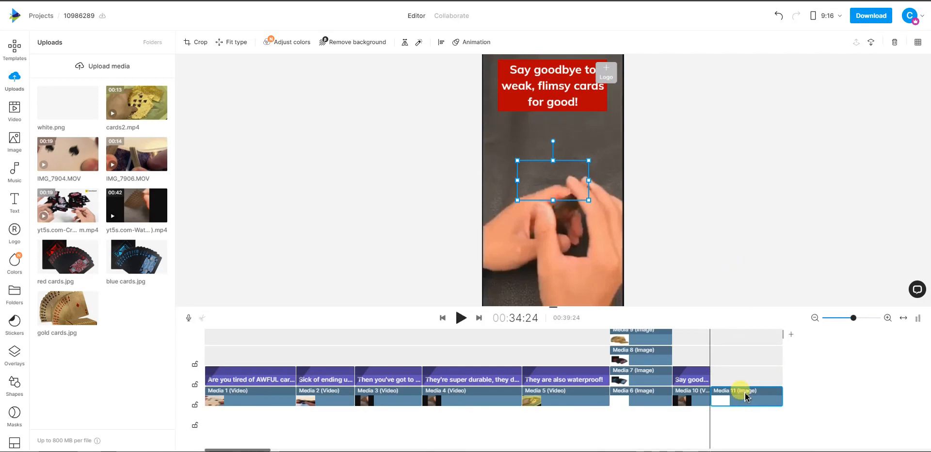
key(space)
key(space)
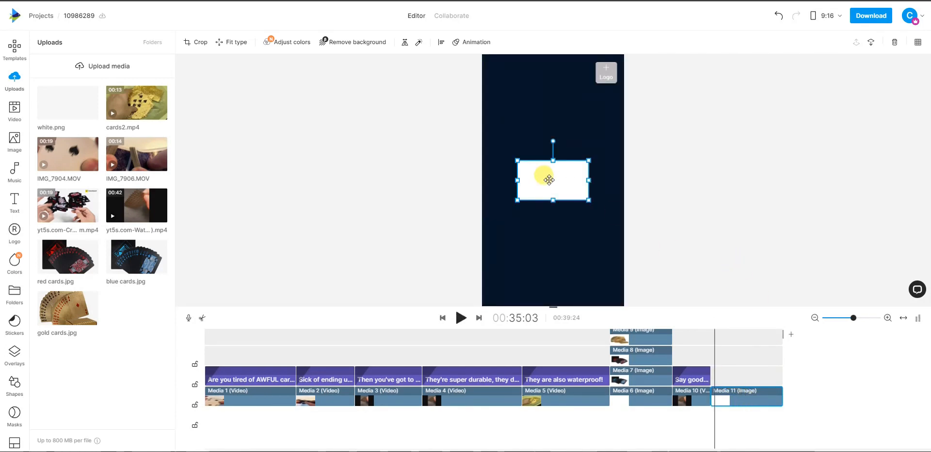
drag(549, 180, 509, 67)
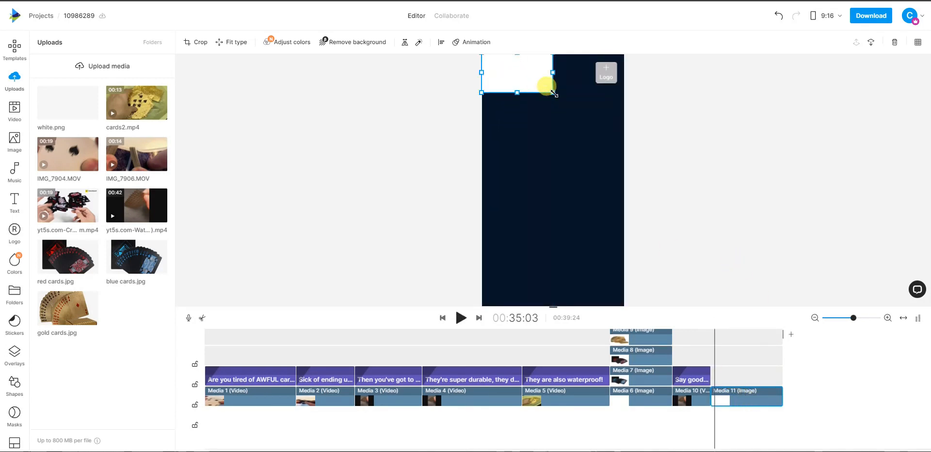
drag(554, 94, 586, 287)
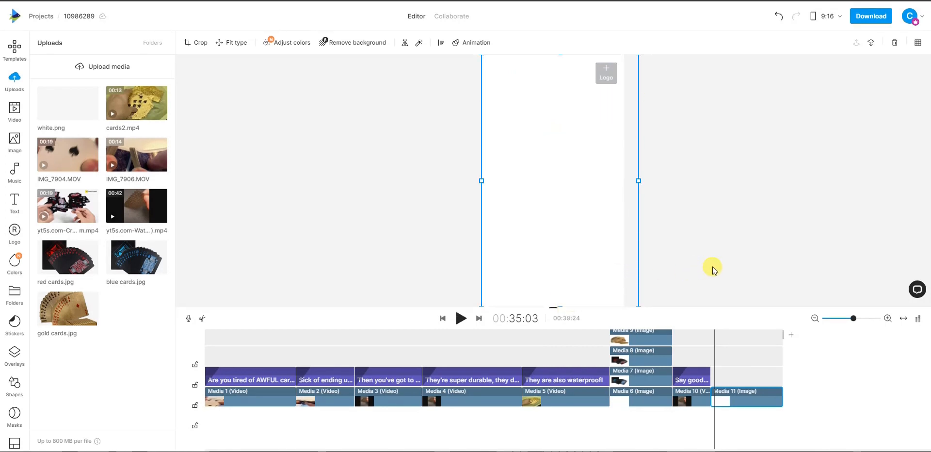
click(15, 201)
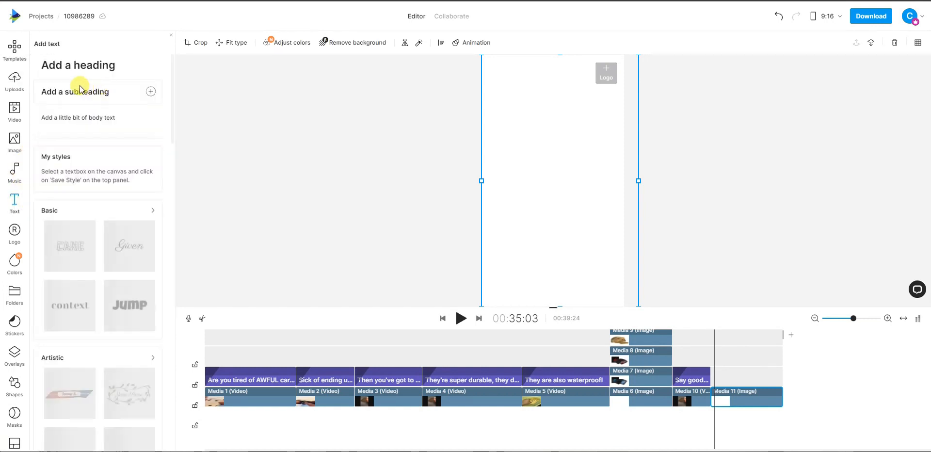
click(150, 66)
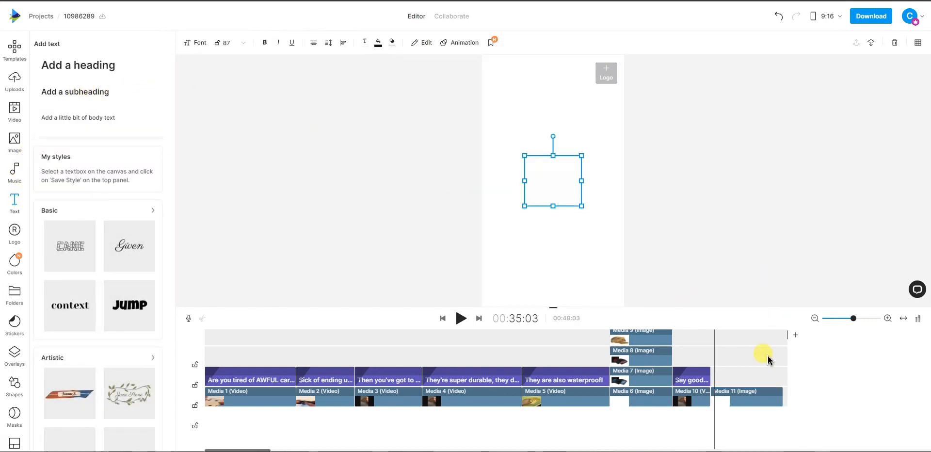
double_click(559, 185)
key(BackSpace)
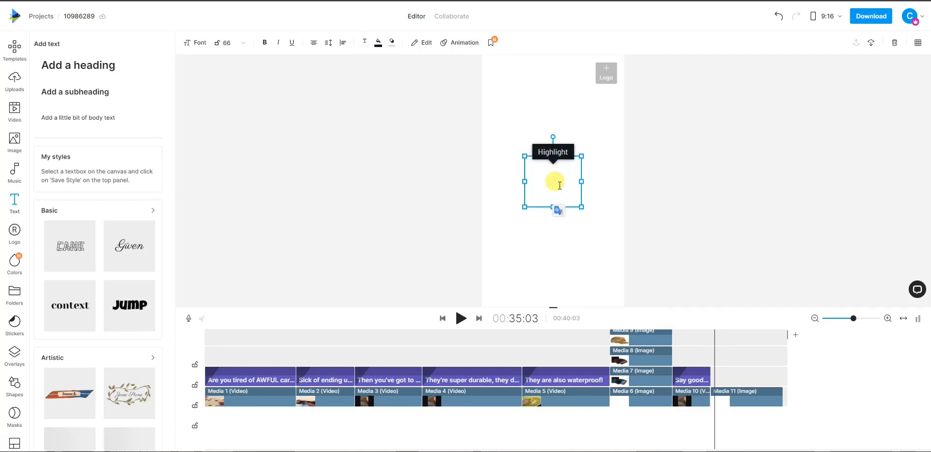
click(365, 43)
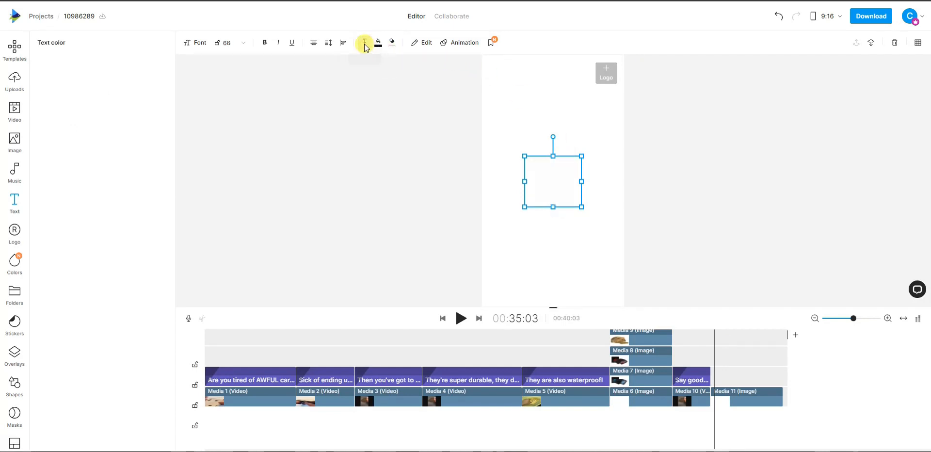
click(53, 253)
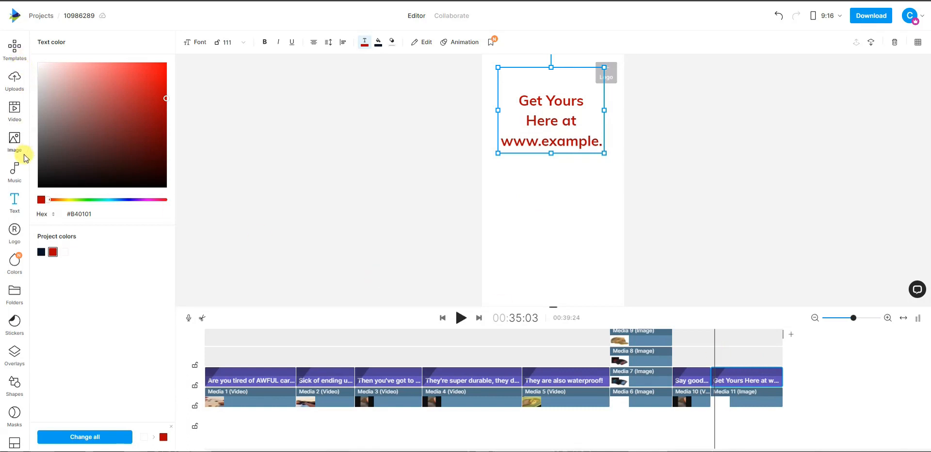
Step: Add a second red text reading "SWIPE UP!" at font size 195 in the lower part of the white scene
click(14, 199)
click(87, 91)
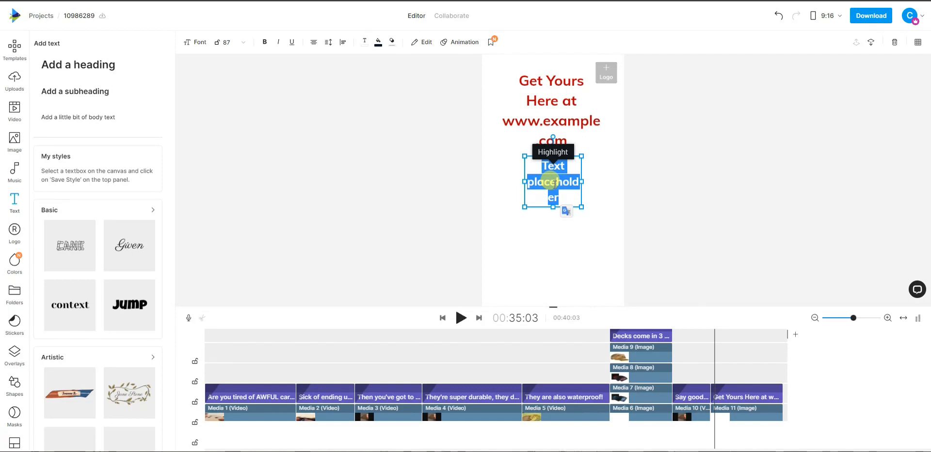
key(BackSpace)
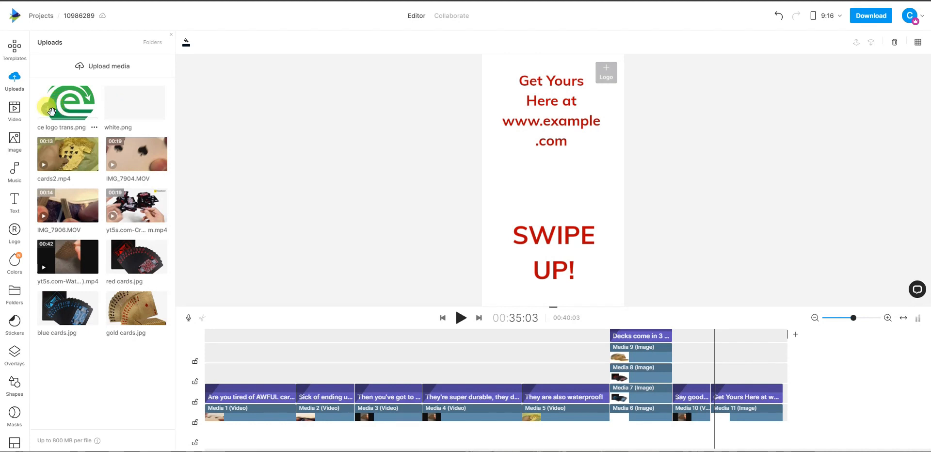
Step: Insert ce logo trans.png between the two texts and align the "SWIPE UP!" and logo layers with the white background on the timeline
click(46, 111)
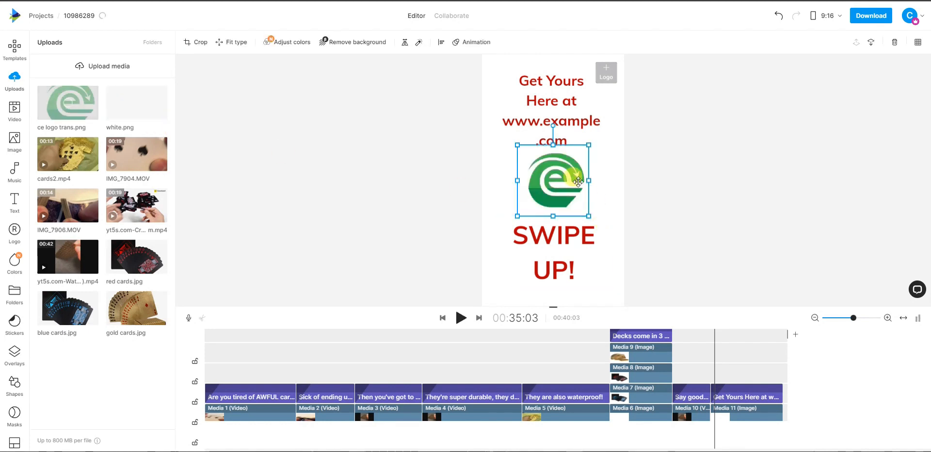
scroll(752, 368, up, 2)
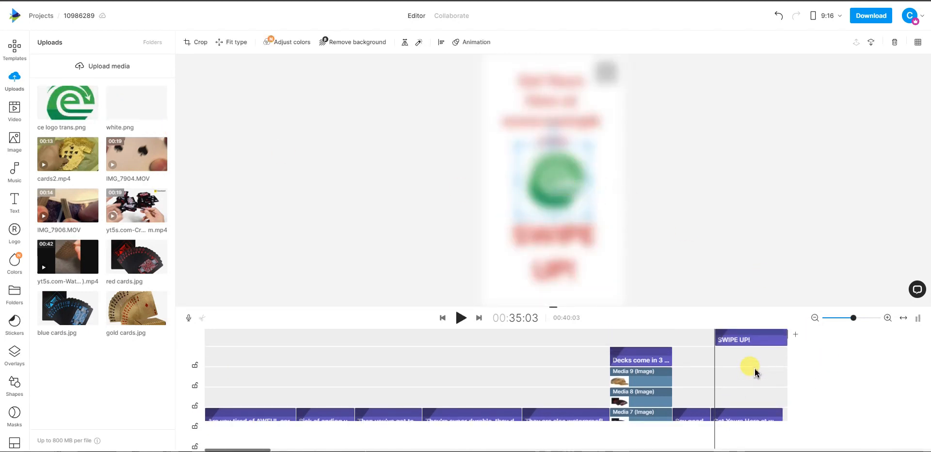
drag(744, 348, 758, 376)
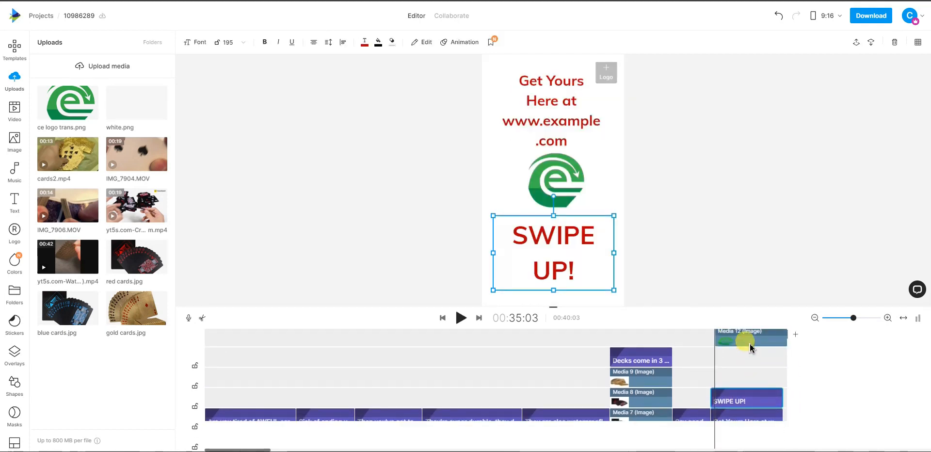
drag(750, 347, 743, 377)
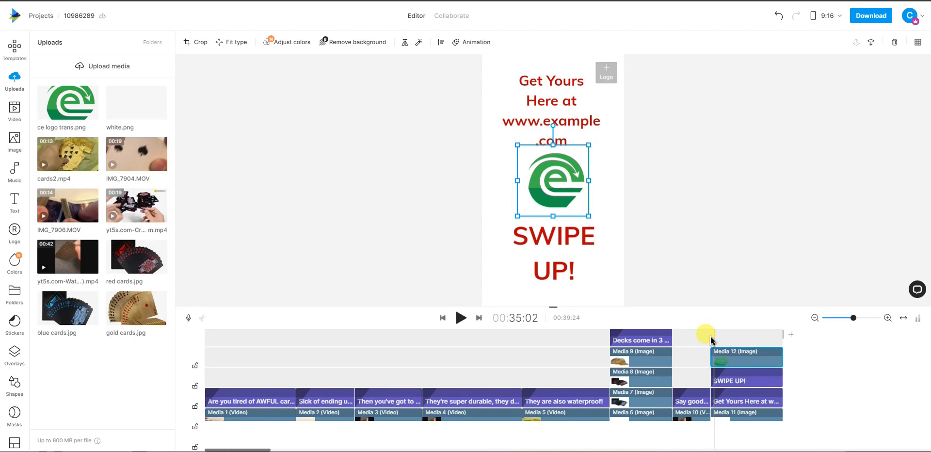
Step: Step the playhead back from the logo scene frame by frame and play the ad's ending through
key(Left)
key(Left)
key(Left)
key(Left)
key(Left)
key(Left)
key(Left)
key(Left)
key(Left)
key(Left)
key(Left)
key(Left)
key(Left)
key(Left)
key(Left)
key(Left)
key(Left)
key(Left)
key(Left)
key(Left)
key(space)
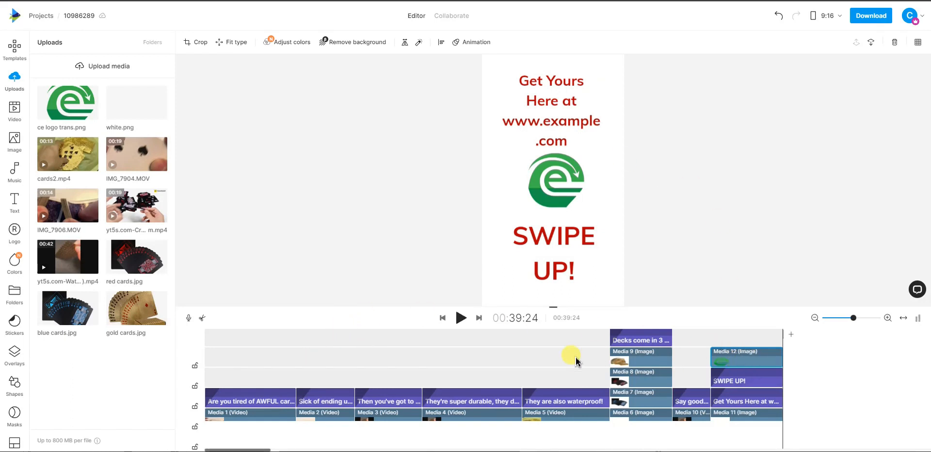
Step: Browse the stock music genres and open the Ambient track list
scroll(711, 364, down, 1)
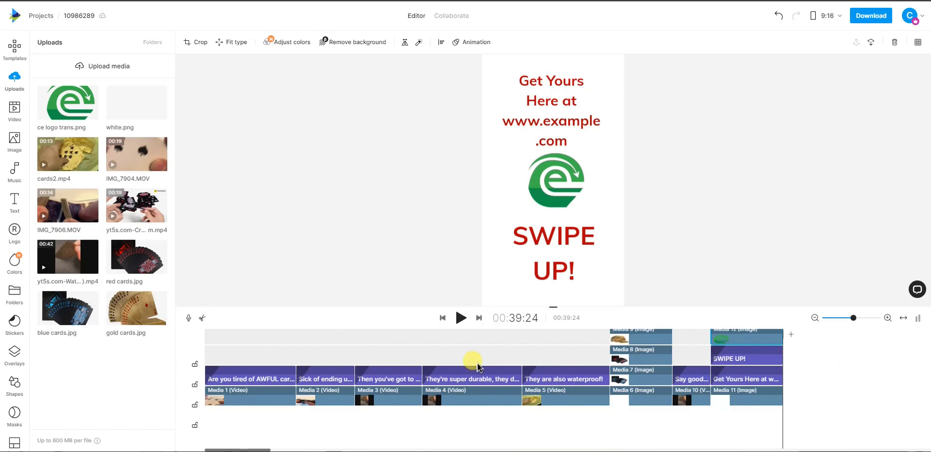
scroll(477, 363, up, 1)
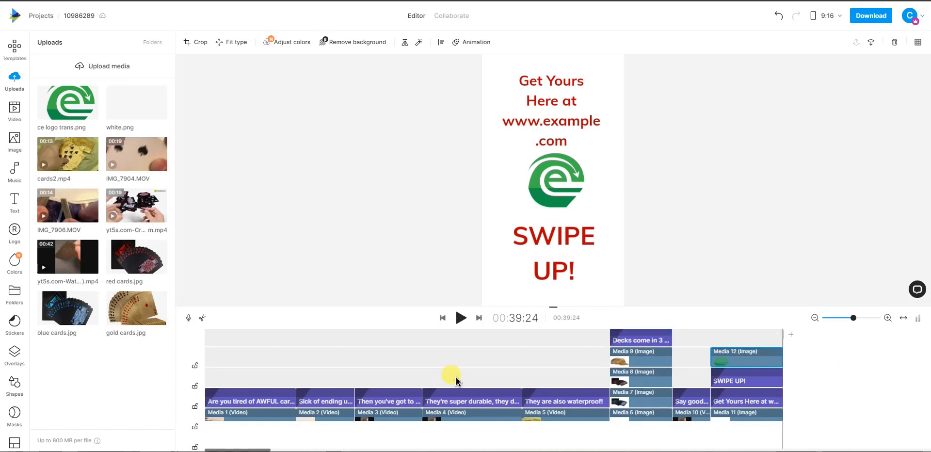
click(18, 181)
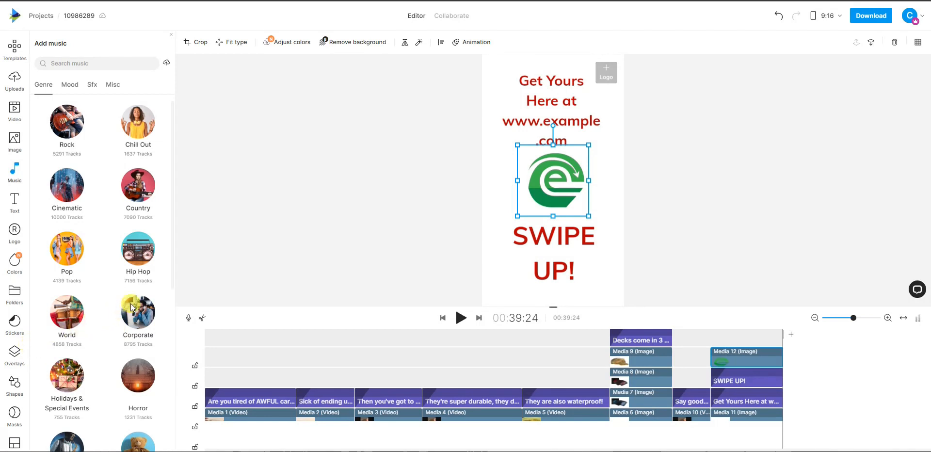
scroll(120, 241, down, 3)
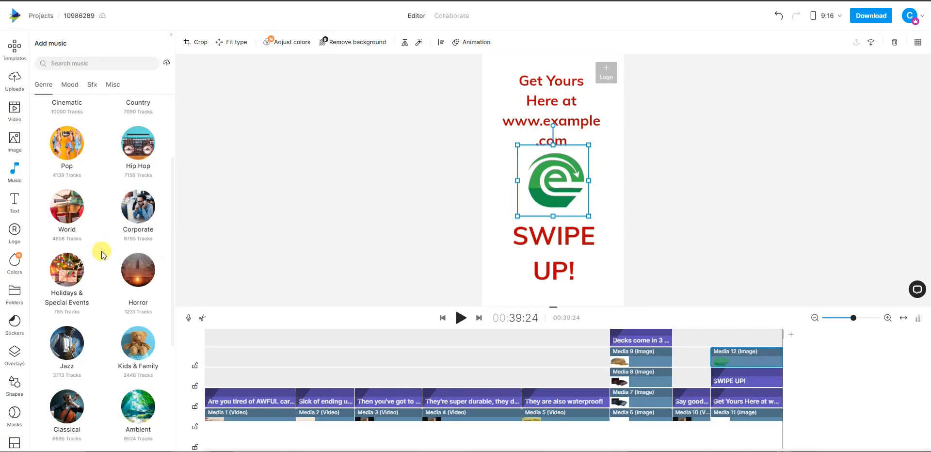
scroll(102, 255, down, 3)
click(129, 367)
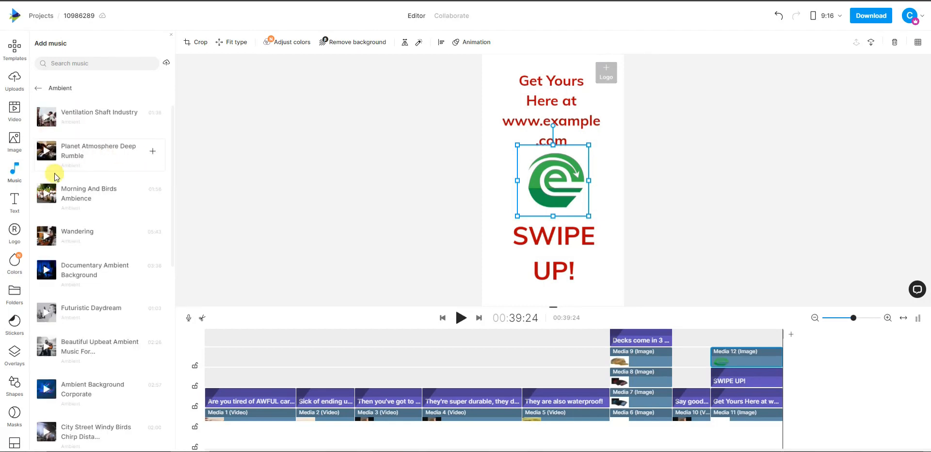
scroll(553, 373, down, 1)
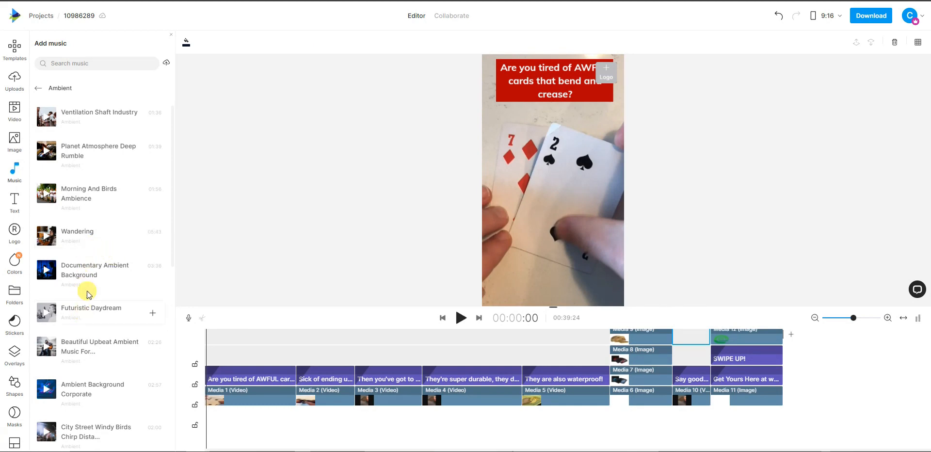
Step: After sampling Documentary Ambient Background, add Ambient Background Corporate as the soundtrack from 00:00:00 and play the whole ad
click(46, 272)
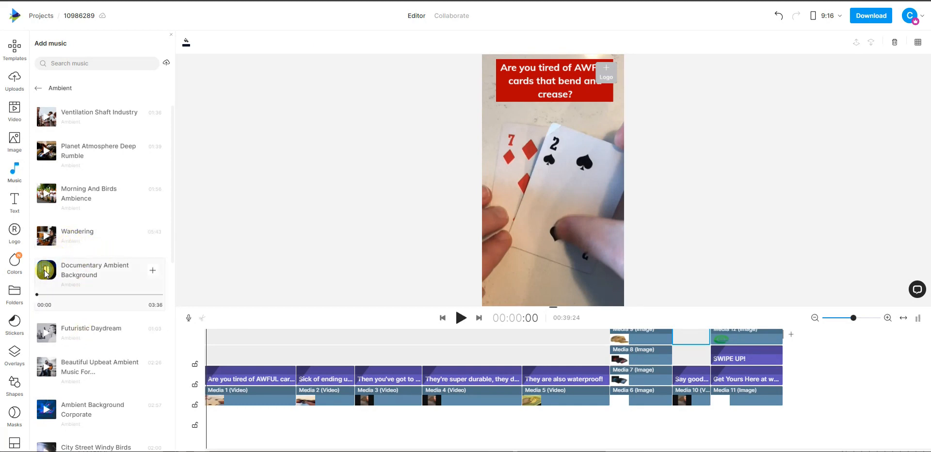
click(47, 273)
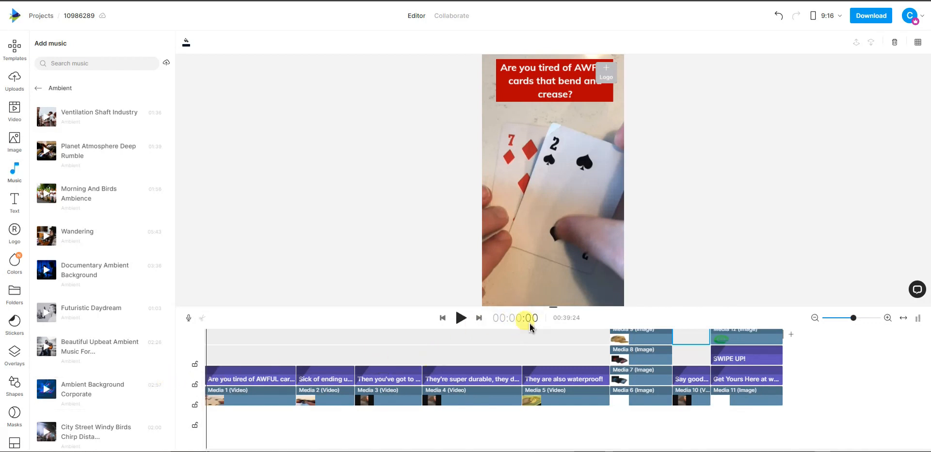
click(152, 391)
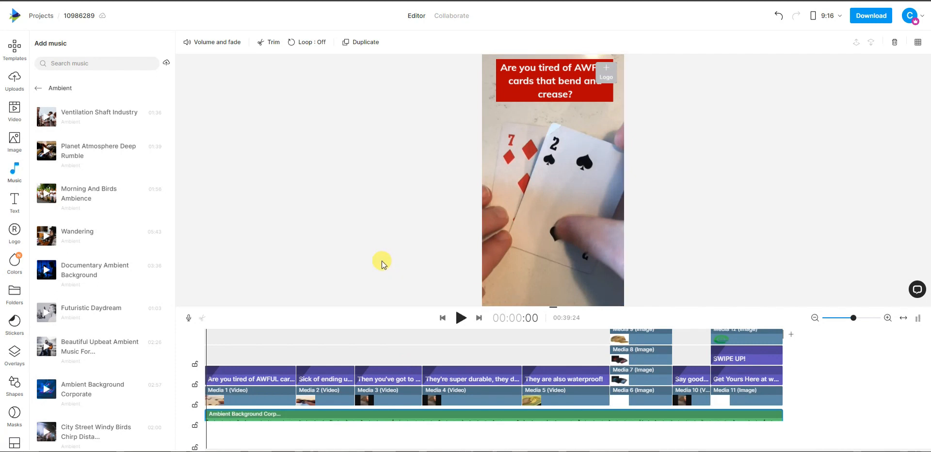
click(461, 318)
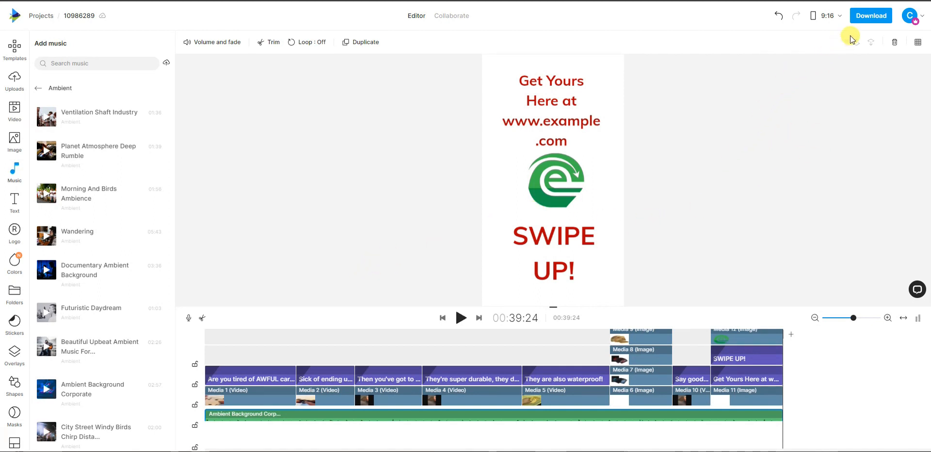
Step: Export the video at 1080p and look over its rendering and download section on the projects page
click(871, 18)
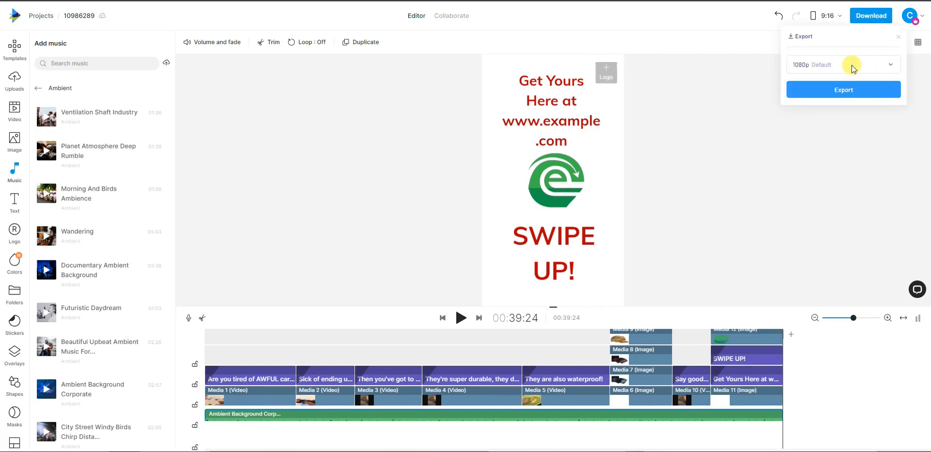
click(850, 90)
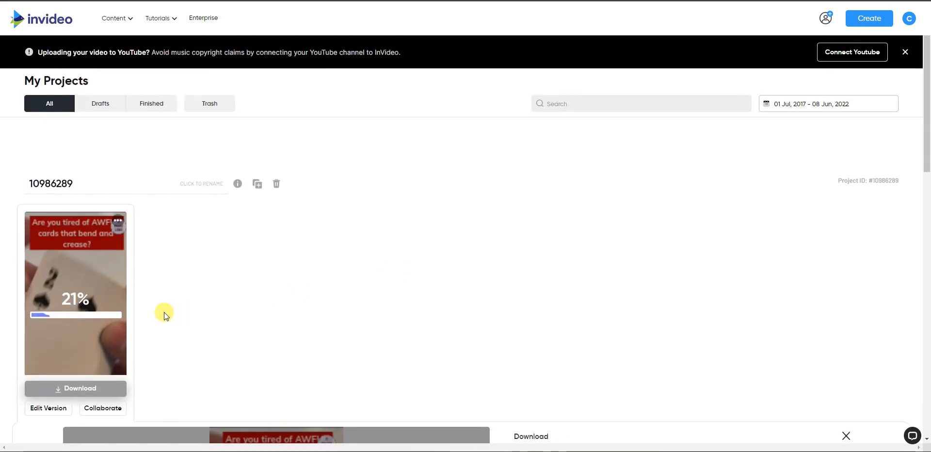
scroll(126, 319, down, 2)
scroll(248, 316, up, 2)
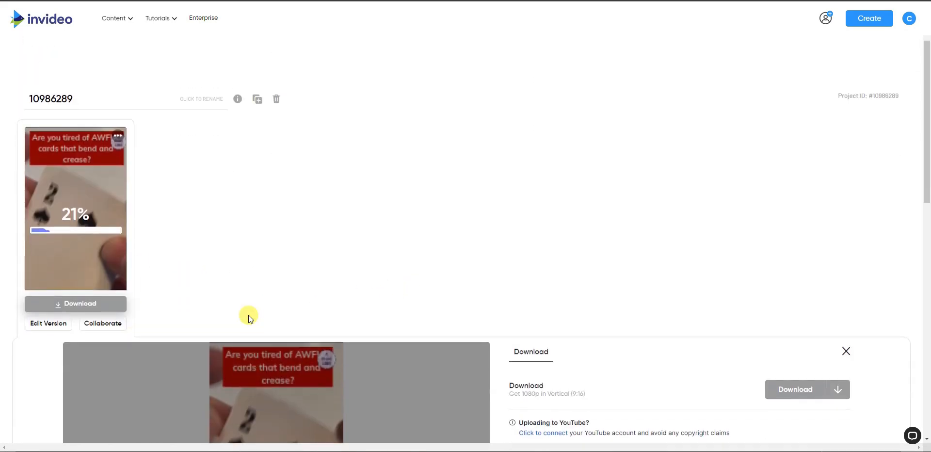
scroll(247, 313, down, 3)
scroll(338, 319, up, 2)
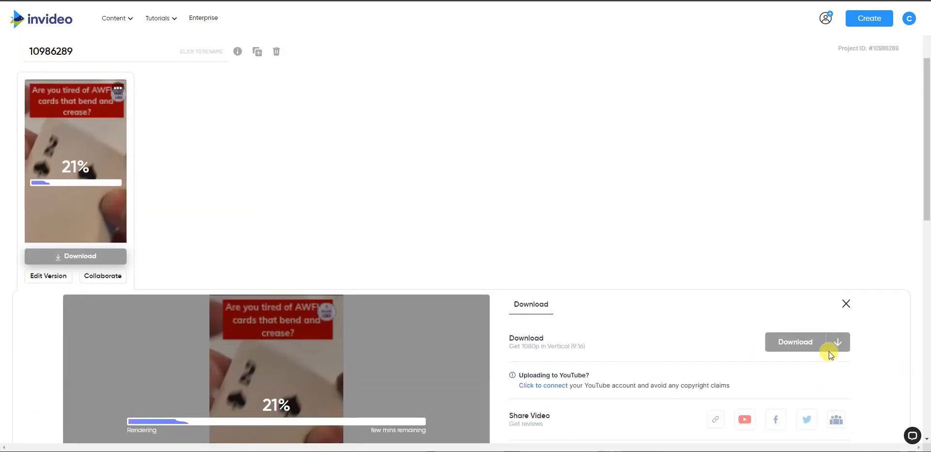
scroll(763, 354, up, 3)
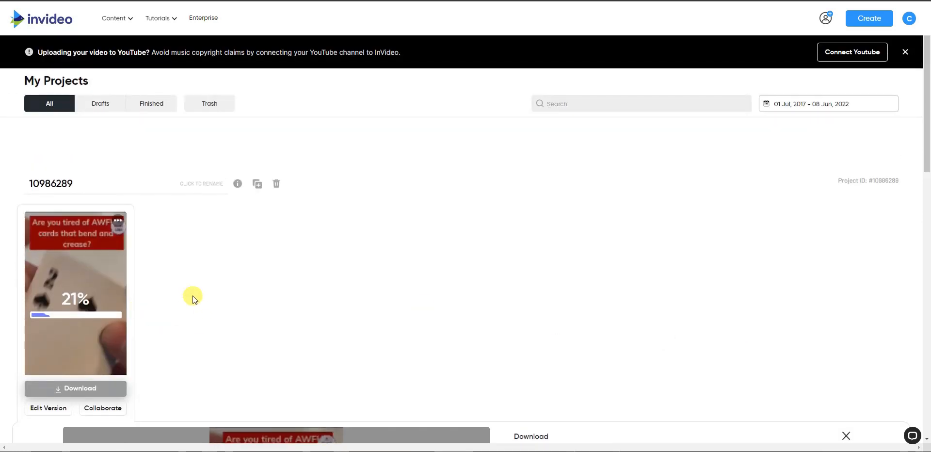